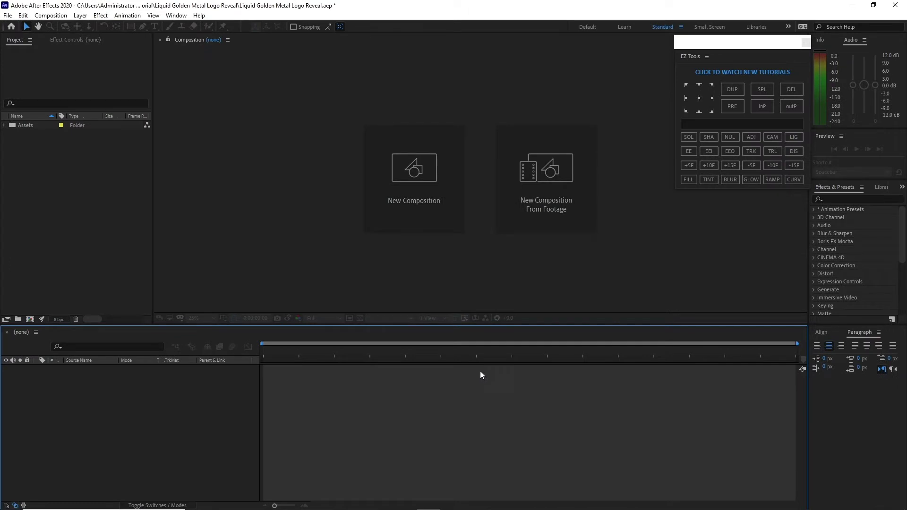
Step: Create a 1920 x 1080, 30 fps, 30-second composition named Logo
click(418, 208)
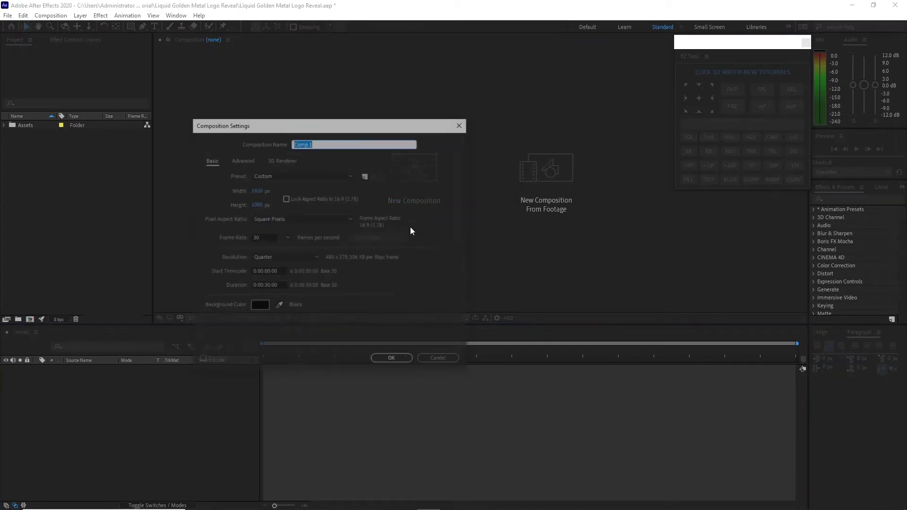
text(L)
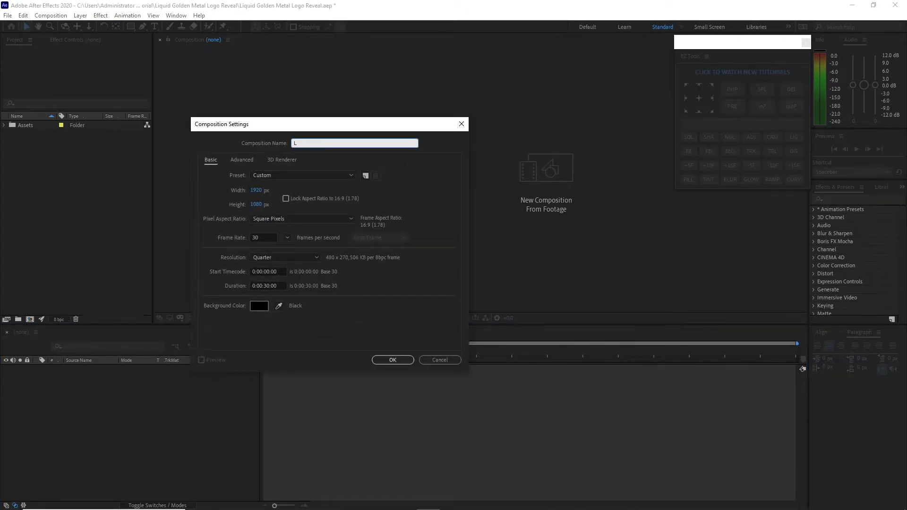
text(ogo)
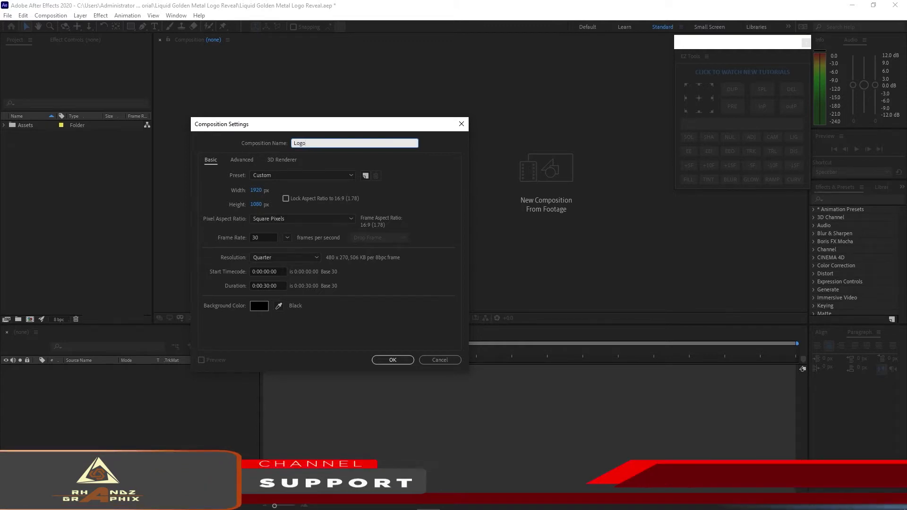
click(386, 360)
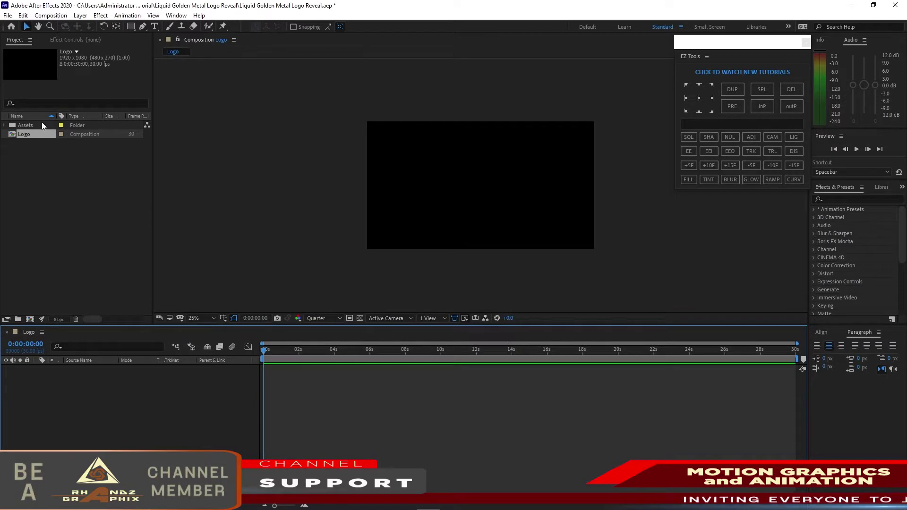
Step: Add the RG Golden Logo.png image from the Assets > Image folder to the Logo composition's timeline
click(5, 125)
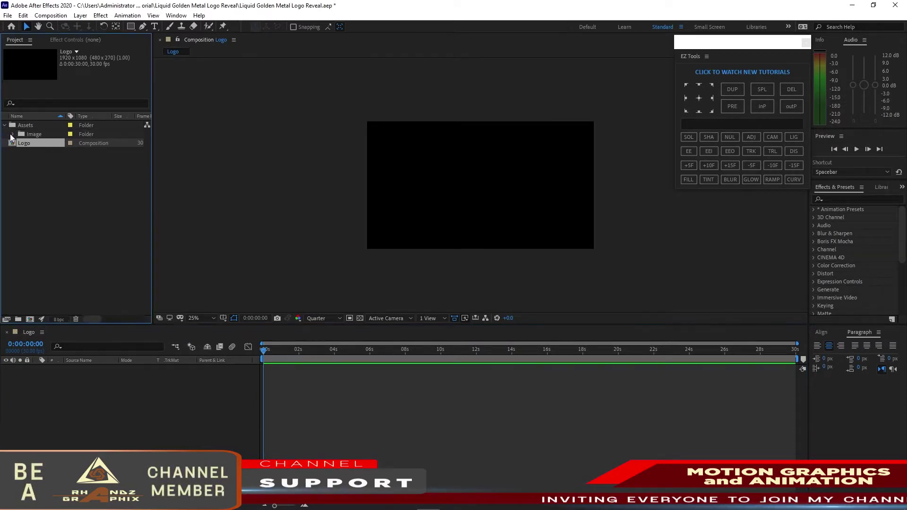
click(13, 134)
click(46, 144)
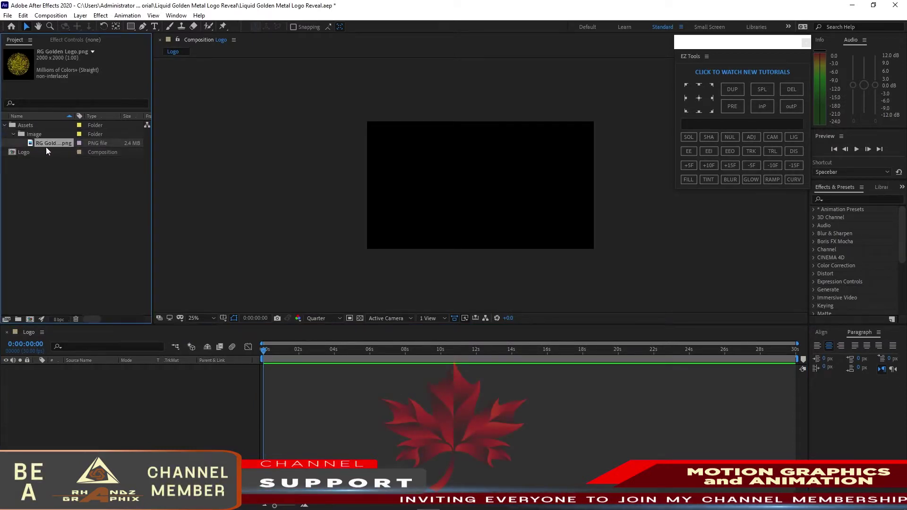
drag(45, 143, 70, 377)
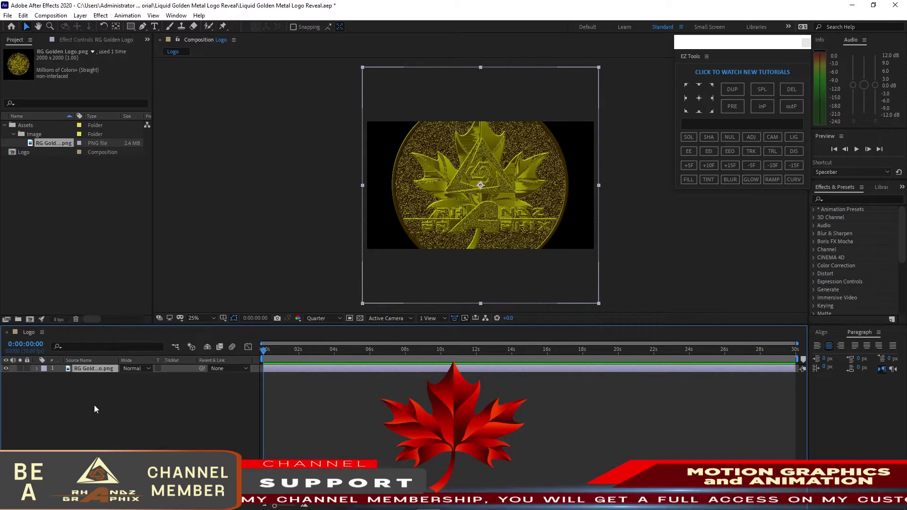
Step: Set the golden logo layer's scale to 50%
key(s)
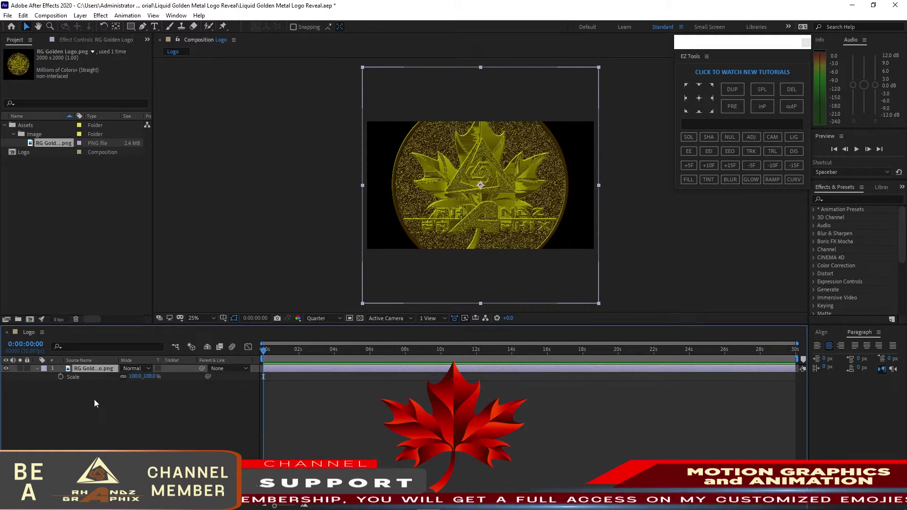
click(136, 377)
text(5)
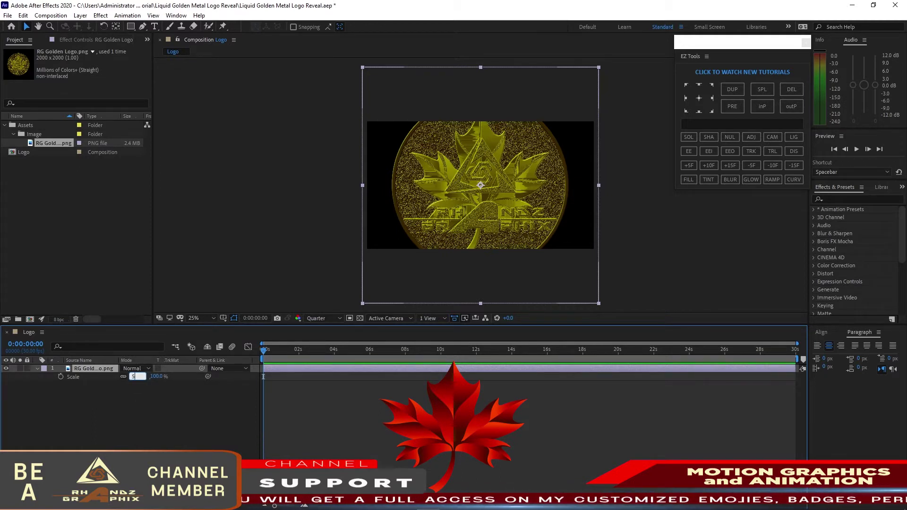
text(0)
click(152, 385)
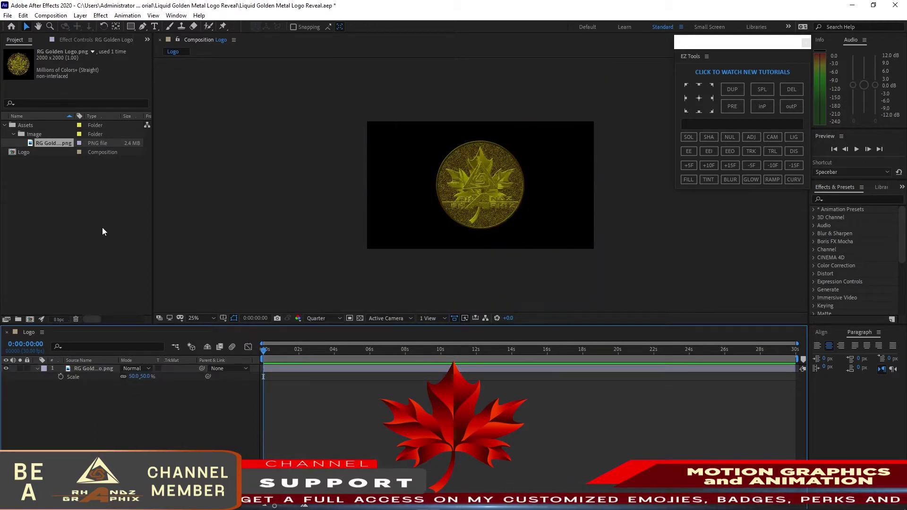
Step: Create a composition named Liquid Logo and place the Logo composition in it as a layer
click(49, 15)
click(62, 26)
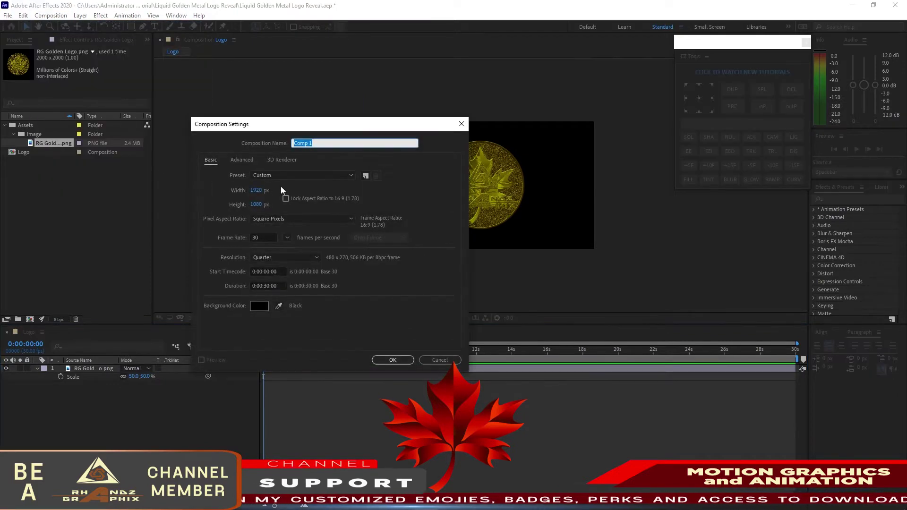
text(L)
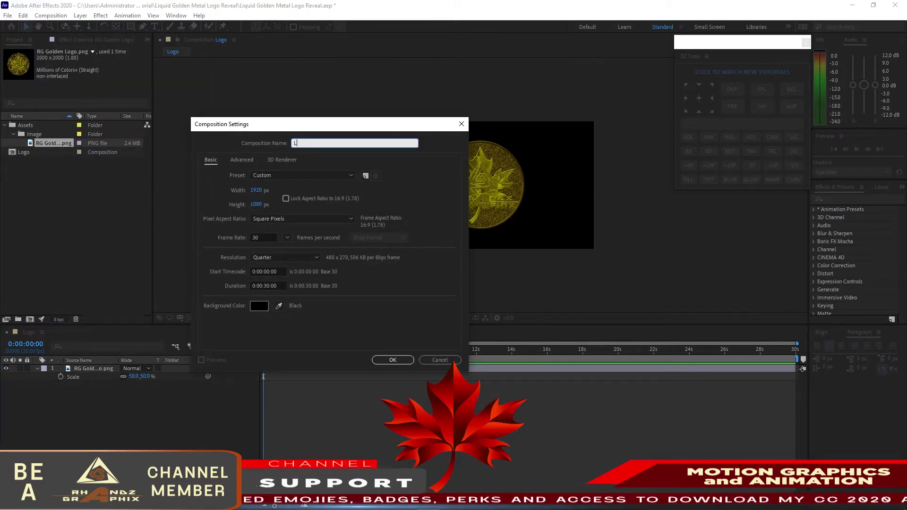
text(iquid Logo)
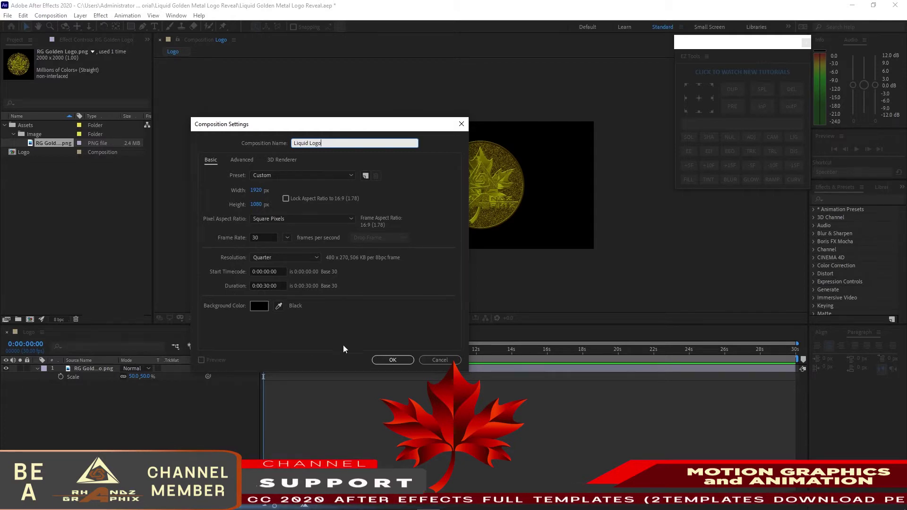
click(392, 360)
drag(39, 159, 61, 380)
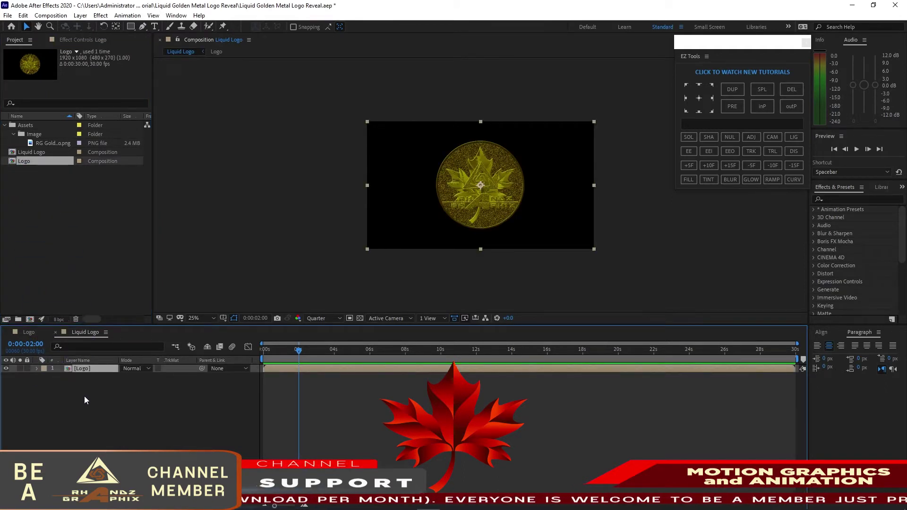
Step: Duplicate the Logo layer and rename the lower copy Matte
key(ctrl+d)
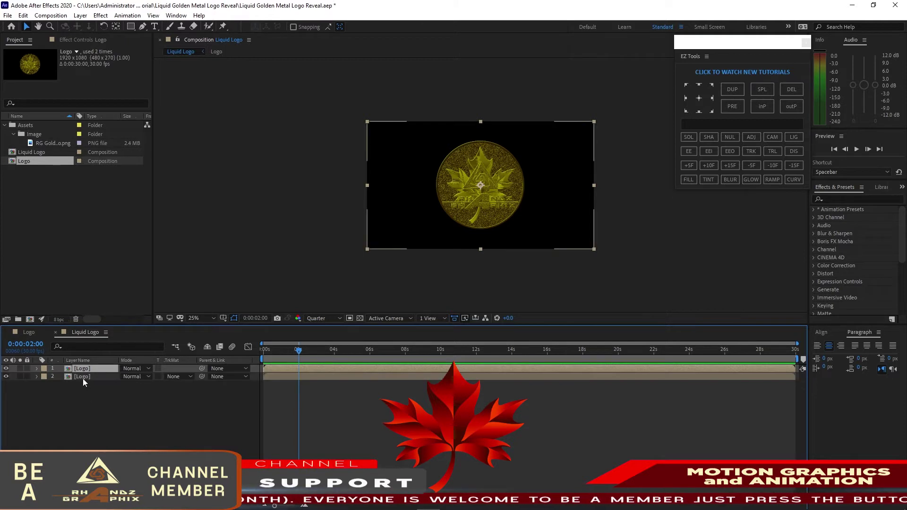
click(83, 378)
right_click(83, 377)
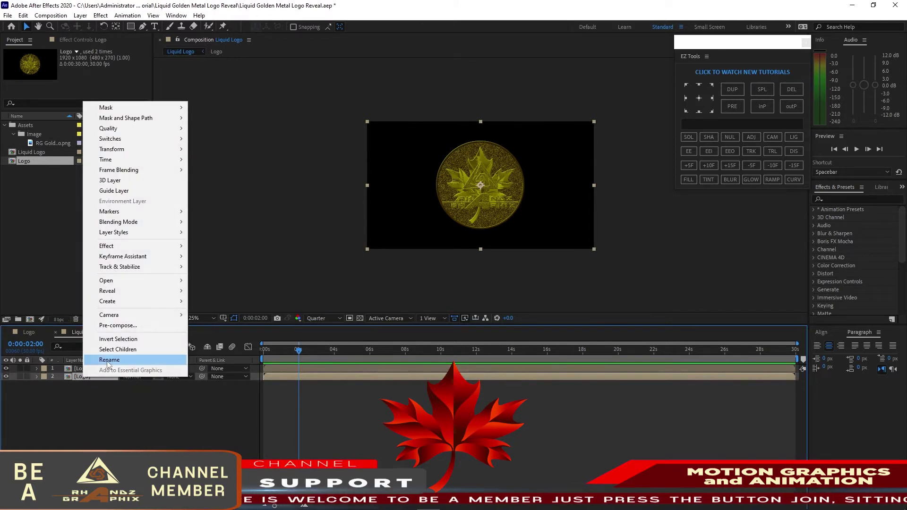
click(119, 361)
text(M)
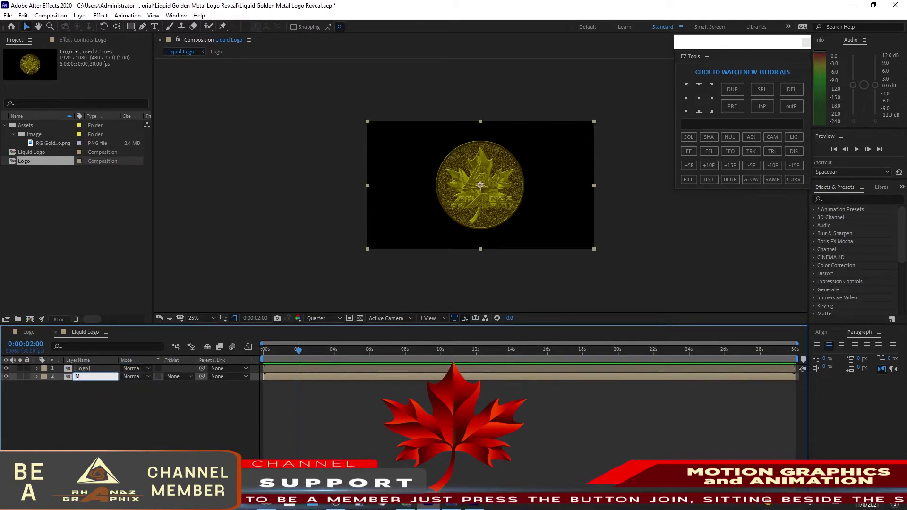
text(atte)
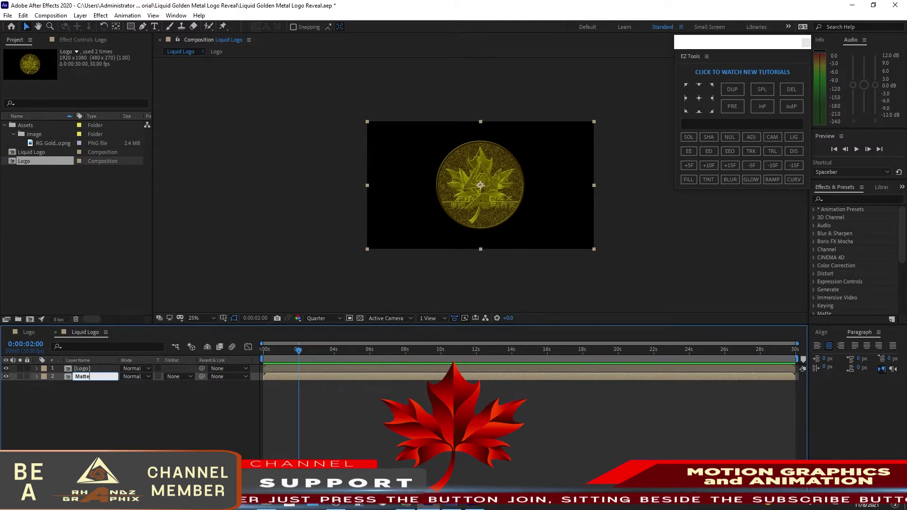
click(19, 387)
Step: Hide the Matte layer and apply the CC Mr. Mercury simulation effect to the Logo layer
click(6, 377)
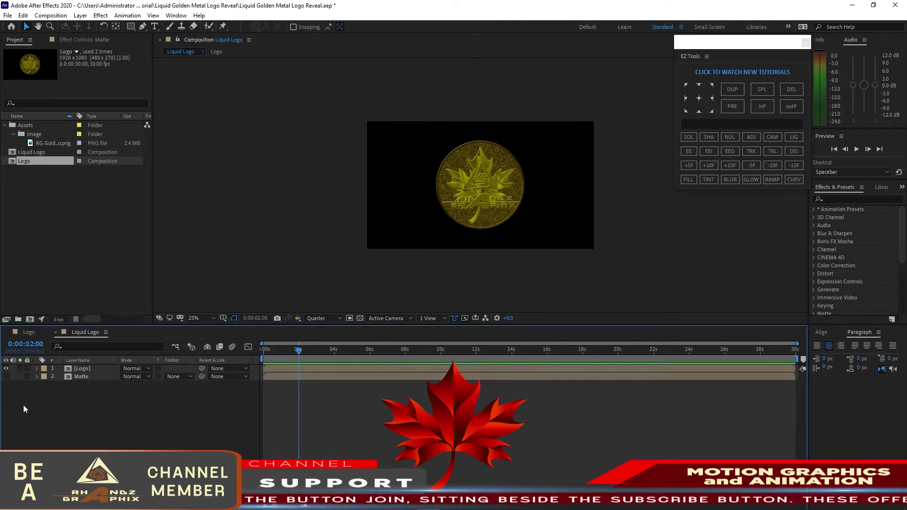
click(75, 368)
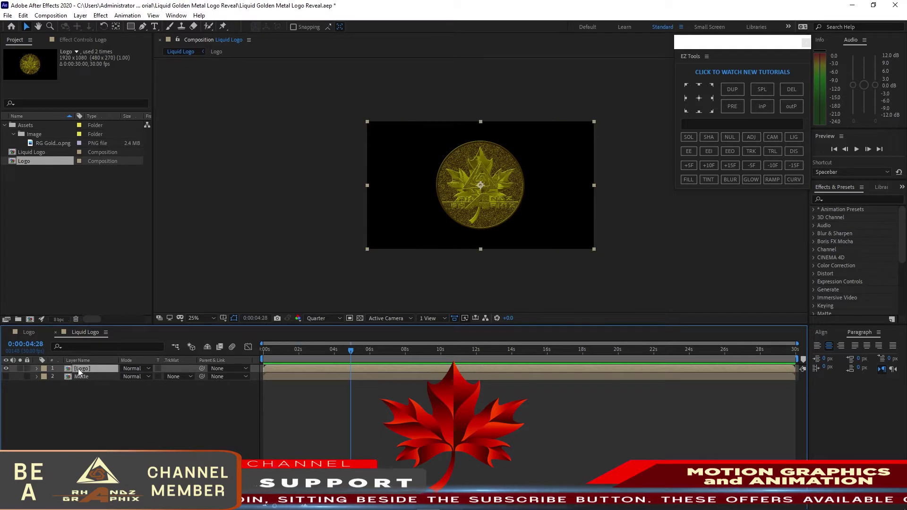
key(alt+e)
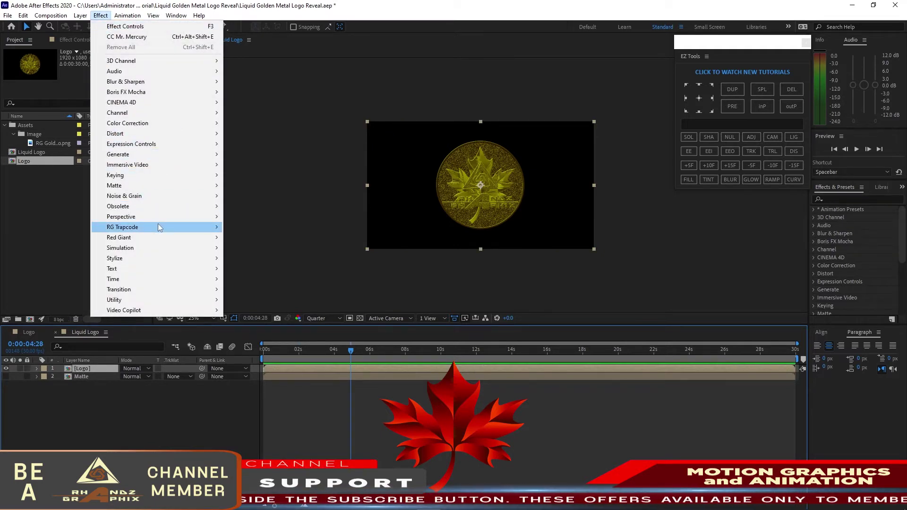
mouse_move(160, 228)
mouse_move(203, 248)
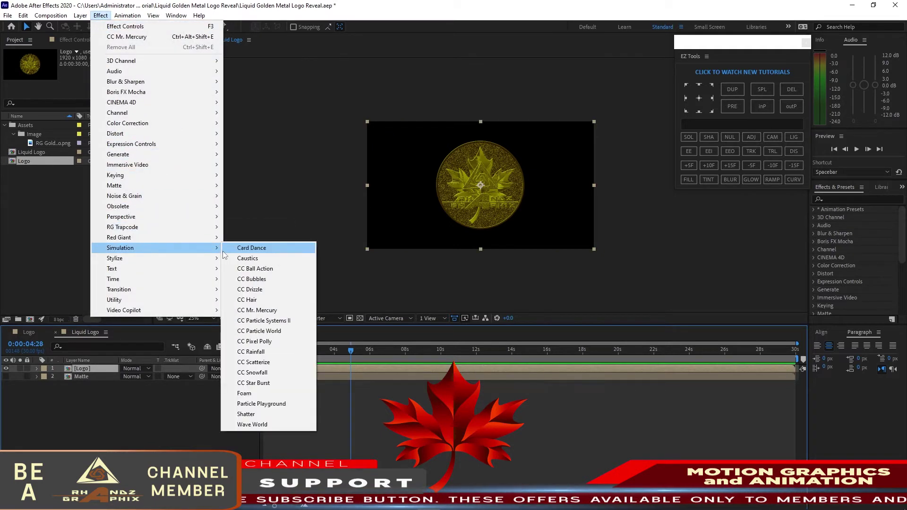
click(252, 311)
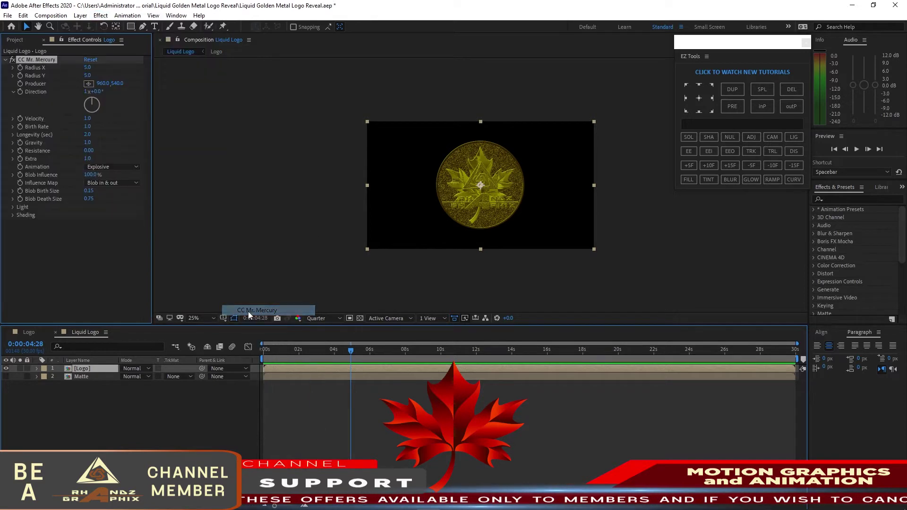
Step: Show the Matte layer again and enable a Producer keyframe for CC Mr. Mercury at 0:00:02:00
click(6, 377)
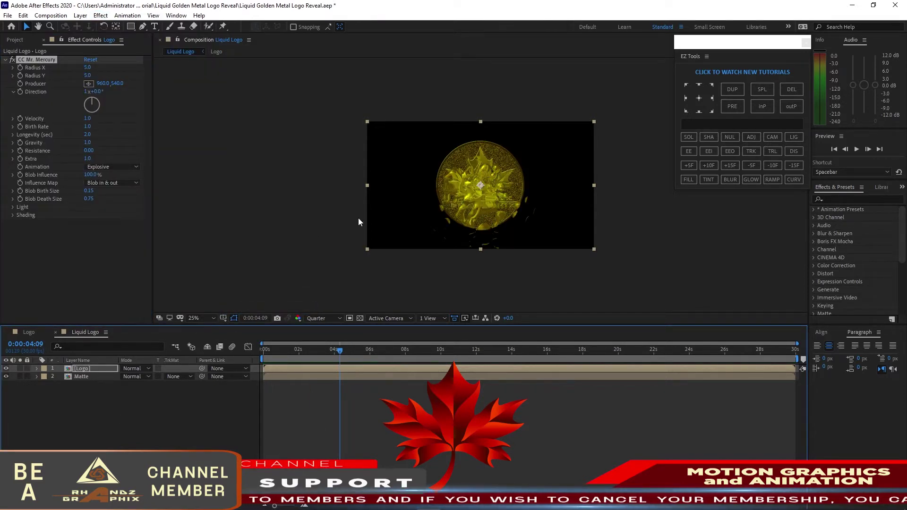
key(period)
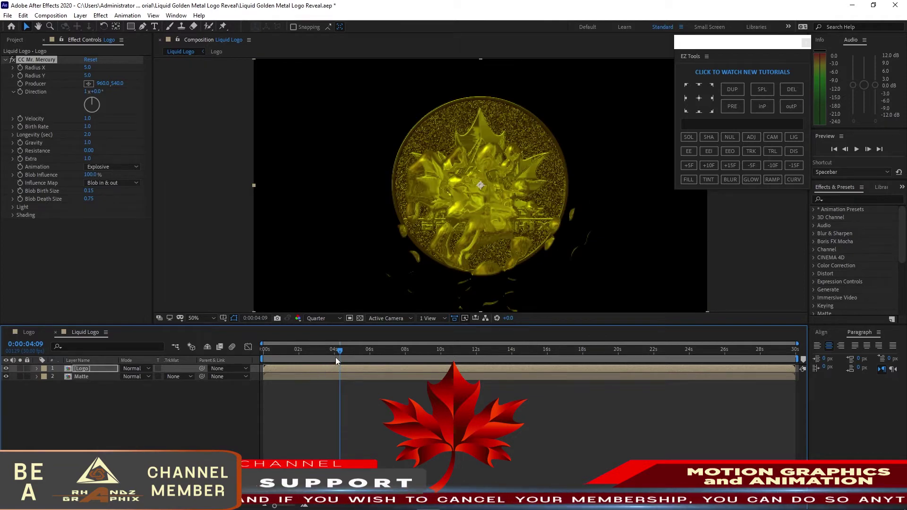
drag(339, 352, 299, 354)
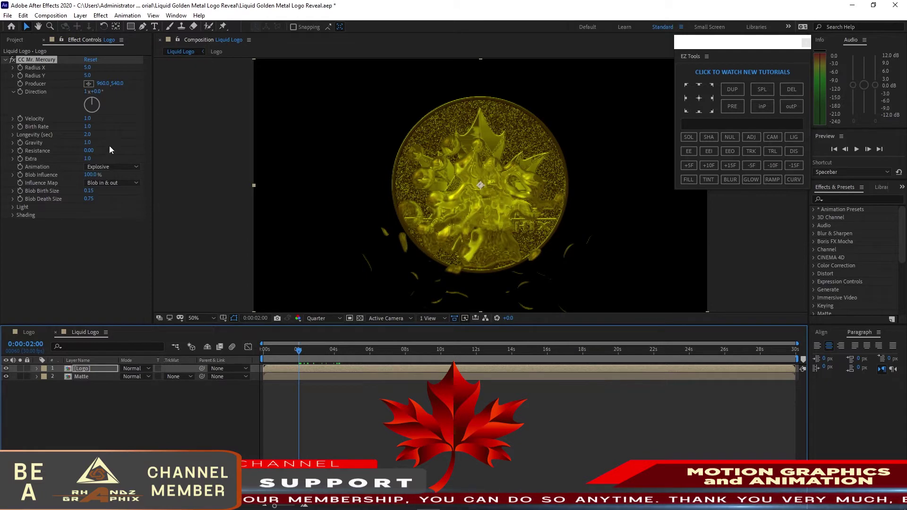
click(21, 83)
Step: Move the Matte layer above Logo and set the Logo layer's Producer to 960, 180 at 0:00:02:00
click(100, 377)
drag(100, 376, 100, 368)
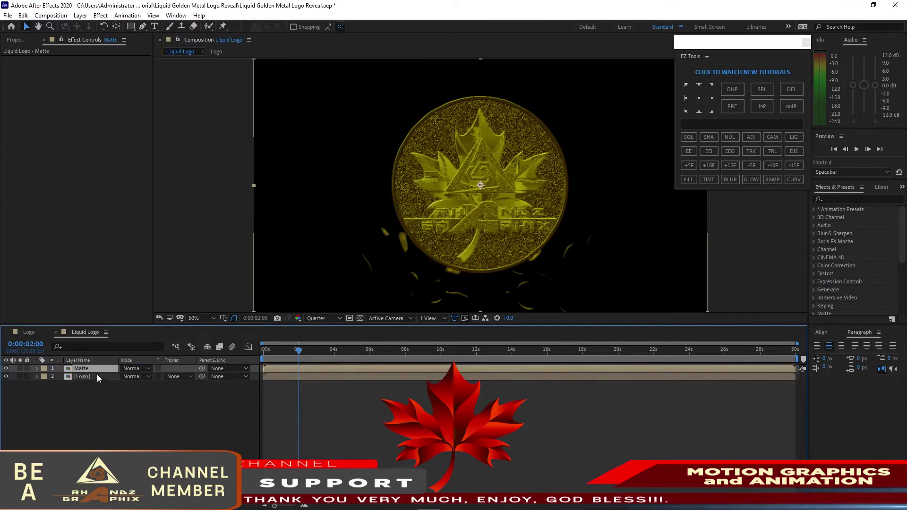
click(98, 376)
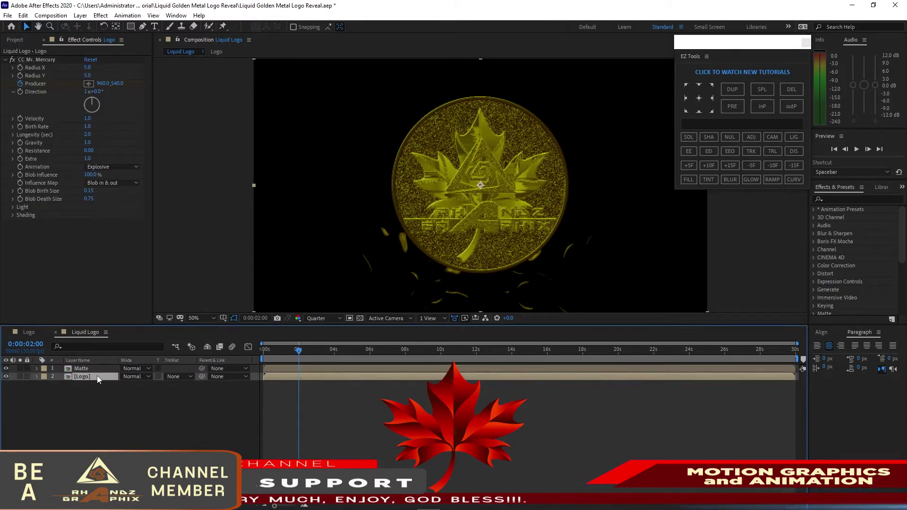
drag(119, 84, 28, 84)
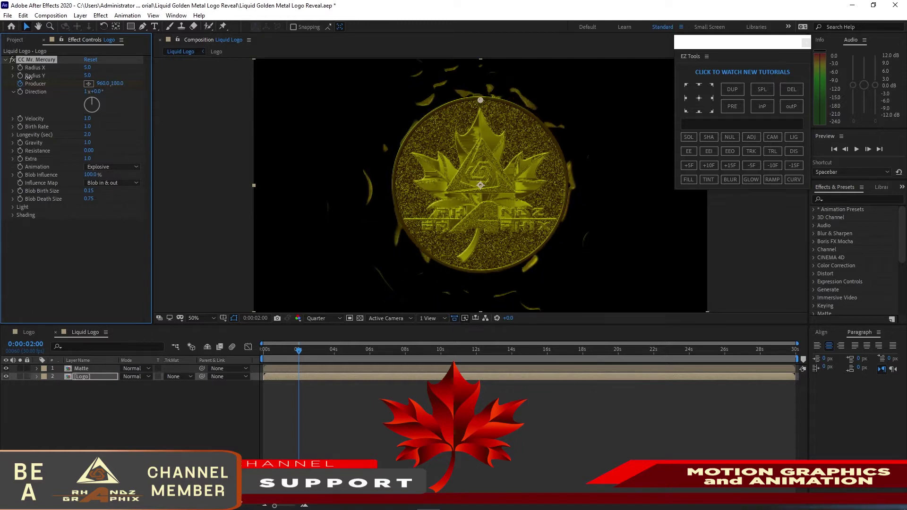
Step: Keyframe the CC Mr. Mercury Producer at 960, 894 at 0:00:10:00 and scrub through the animation
drag(300, 352, 440, 357)
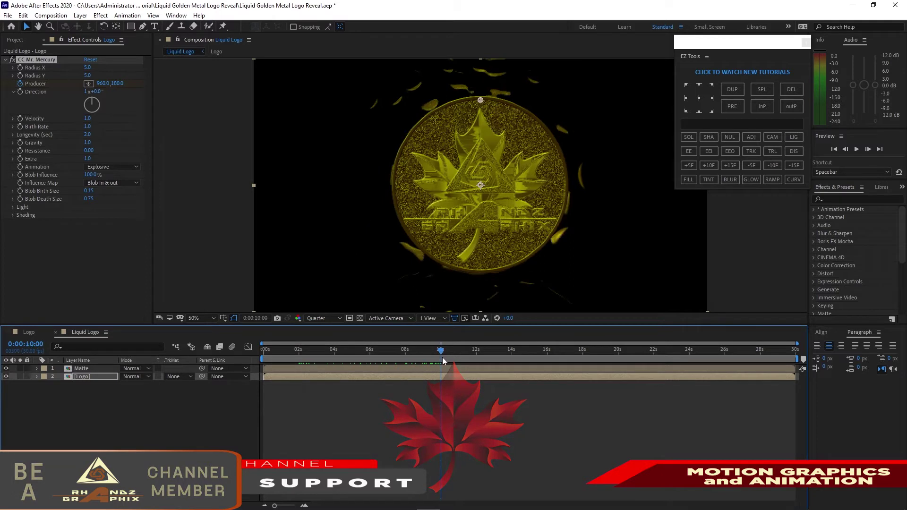
drag(119, 88, 321, 220)
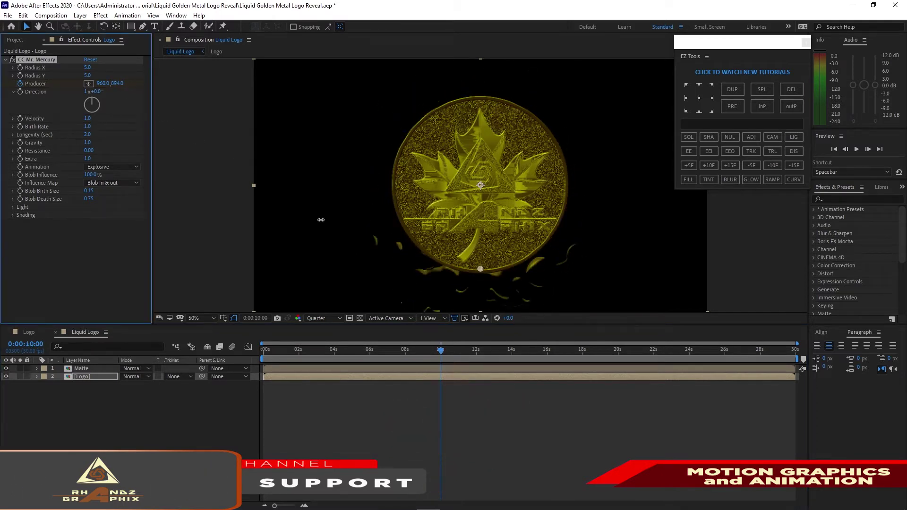
drag(333, 357, 451, 356)
key(ctrl+])
click(263, 377)
key(ctrl+z)
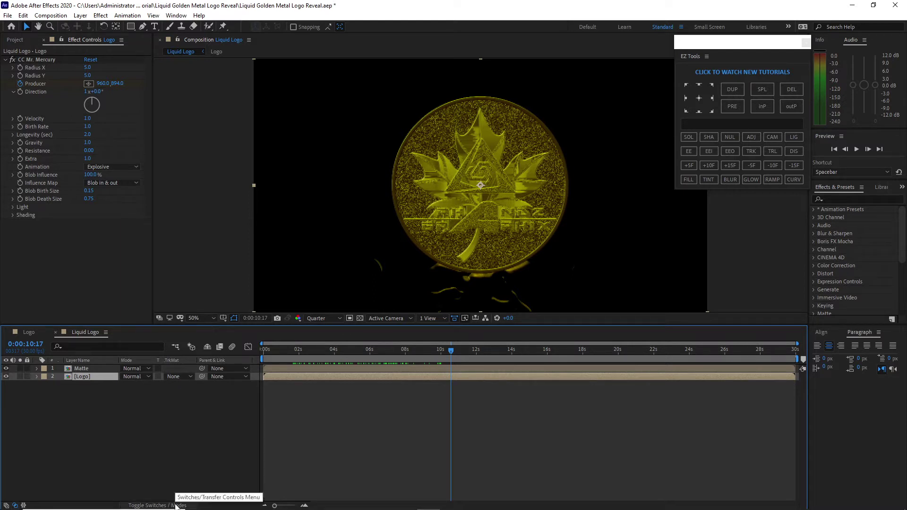
Step: Set the Logo layer's track matte to Alpha Matte "Matte" and preview the liquid effect at 0:00:05:11
click(179, 377)
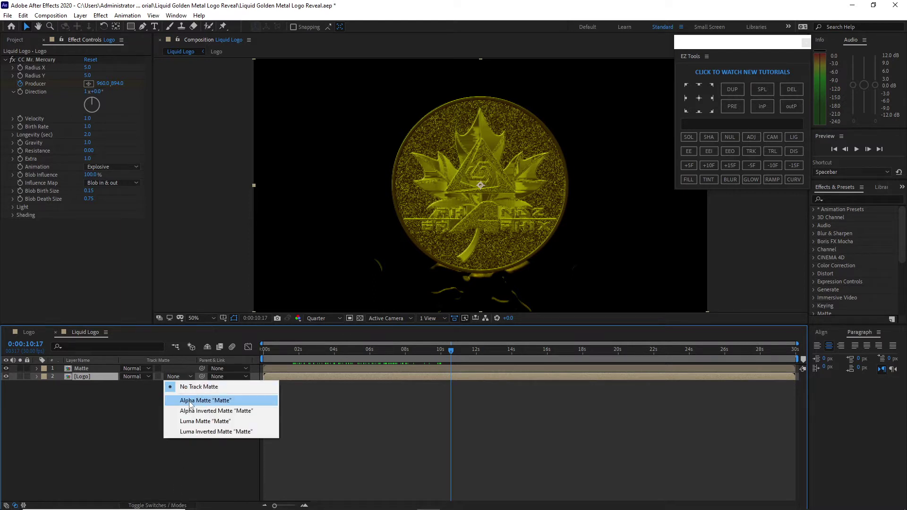
click(191, 403)
drag(453, 351, 359, 355)
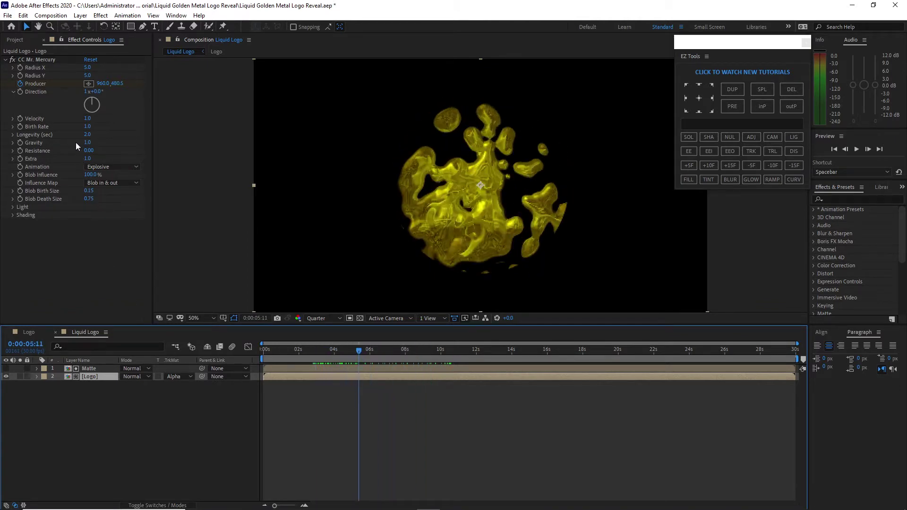
Step: Set the CC Mr. Mercury Velocity to 0.2 and Blob Death Size to 2 on the Logo layer
click(88, 118)
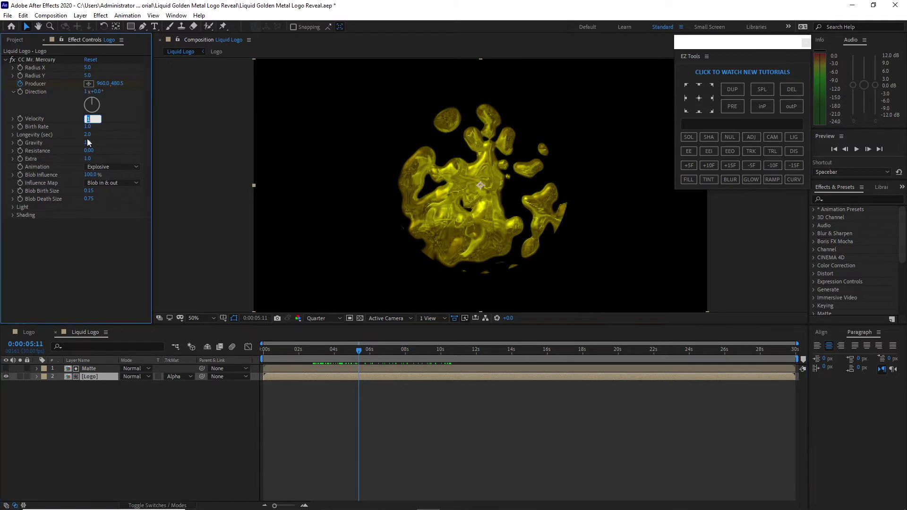
text(0.2)
click(89, 199)
text(2)
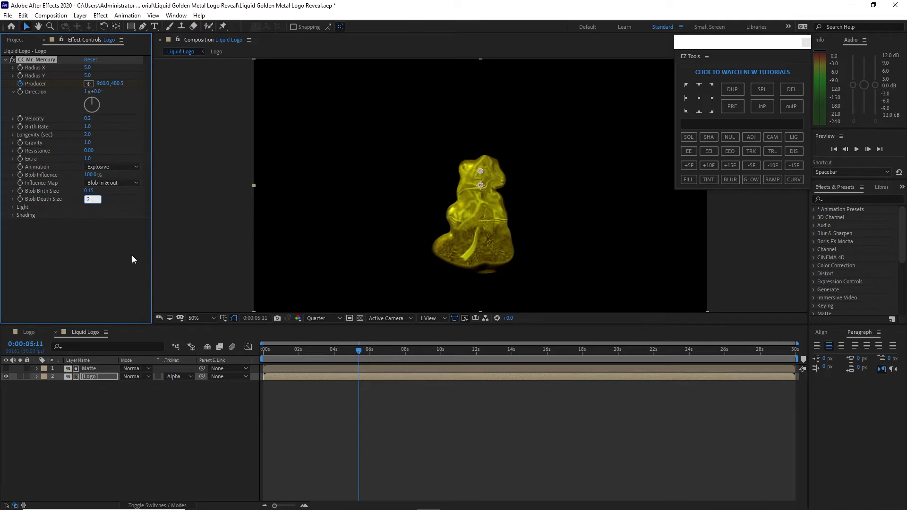
Step: Set the CC Mr. Mercury Influence Map to Blob out sharp and Animation to Jet
click(106, 185)
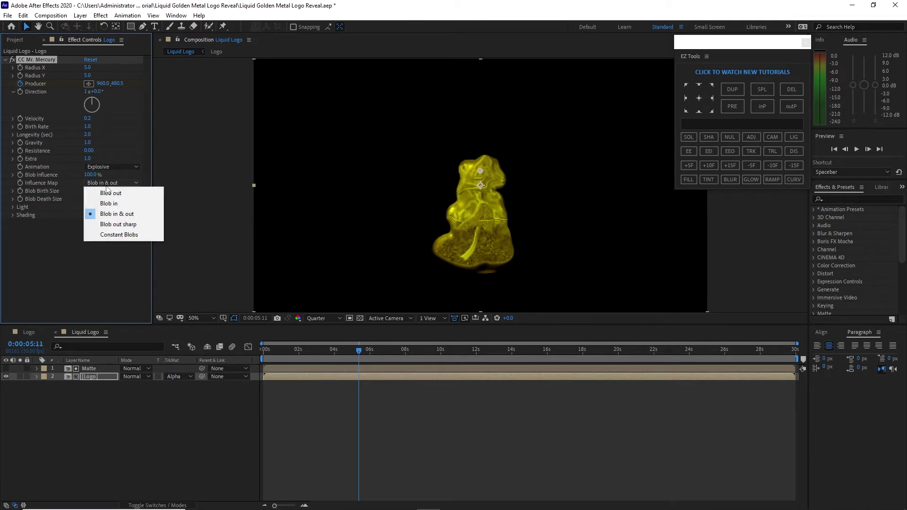
click(113, 225)
click(98, 169)
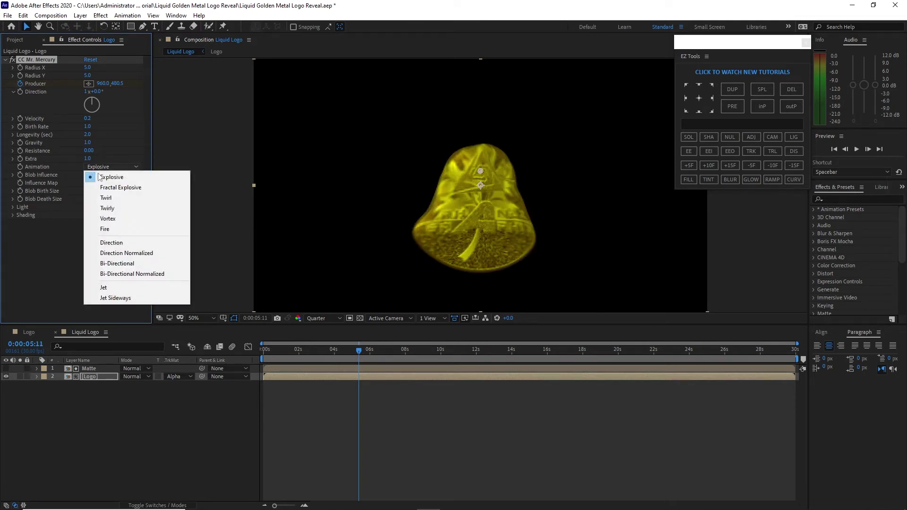
click(103, 287)
Step: Set the CC Mr. Mercury Gravity to 0 and Longevity to 12 seconds
click(86, 143)
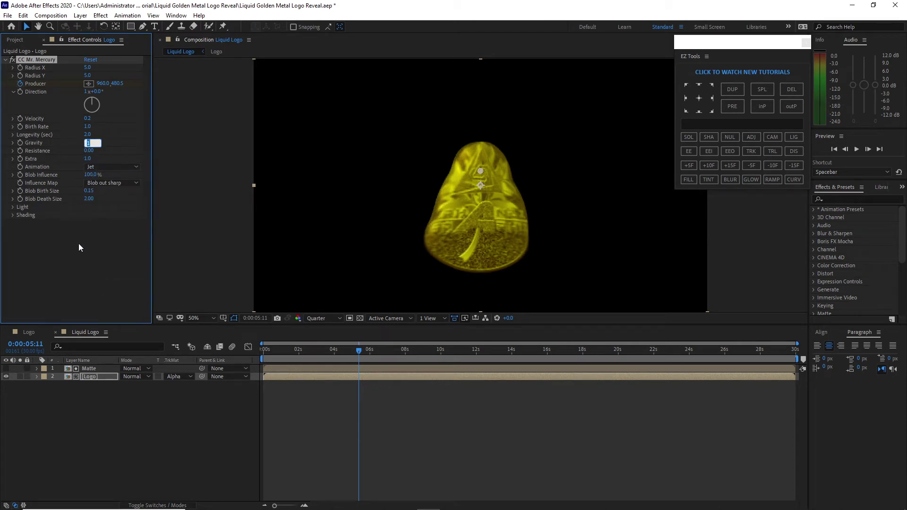
text(0)
click(86, 270)
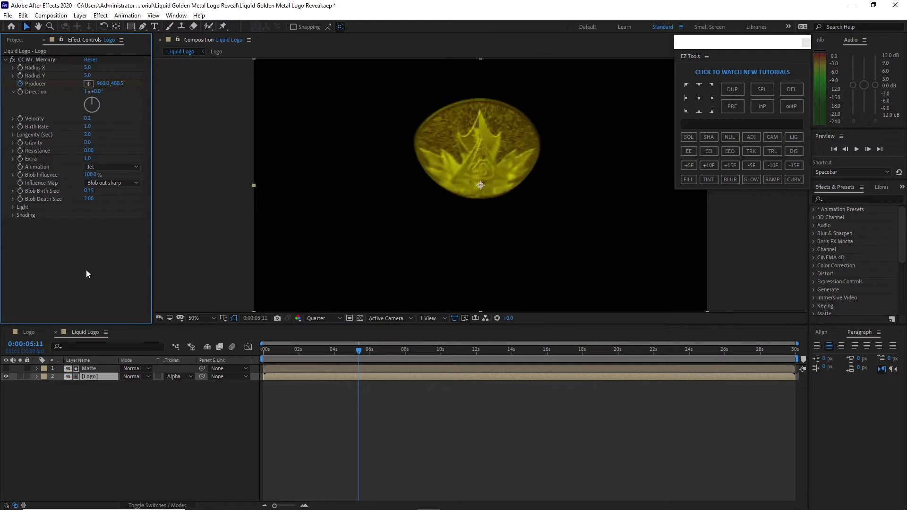
drag(358, 353, 399, 352)
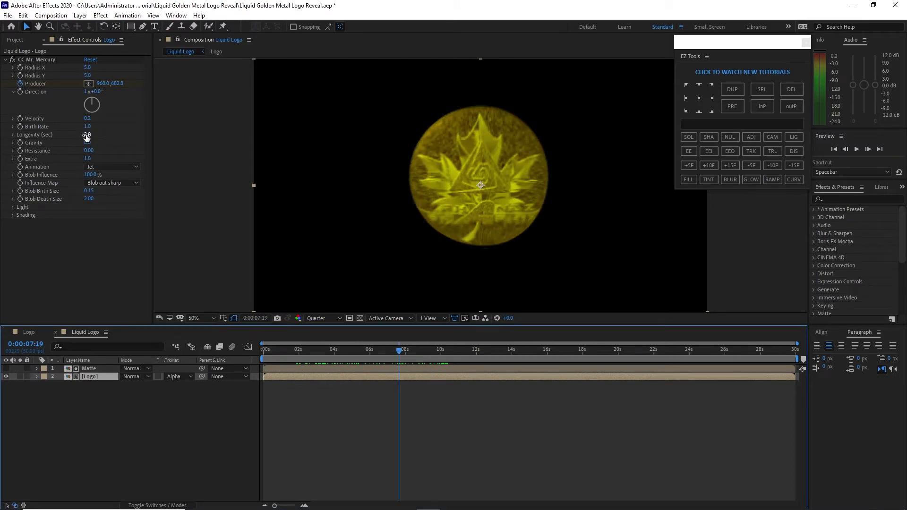
click(87, 136)
text(12)
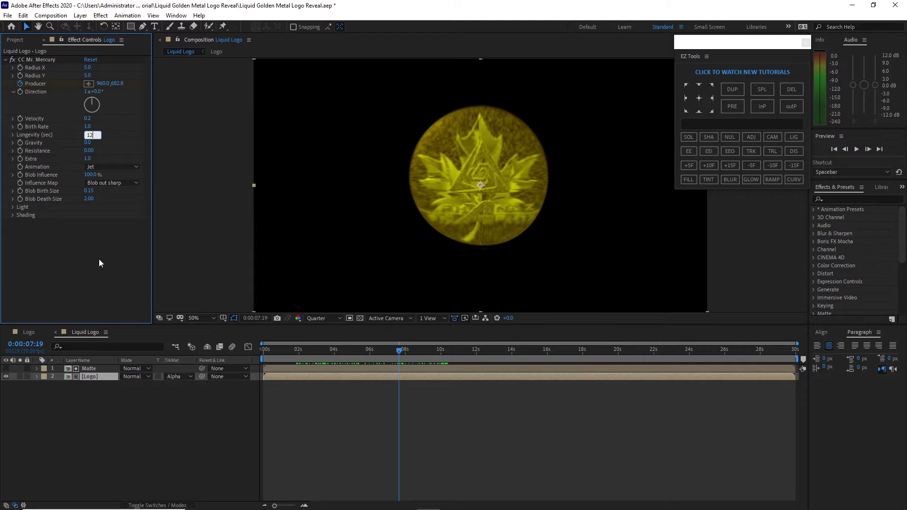
key(Return)
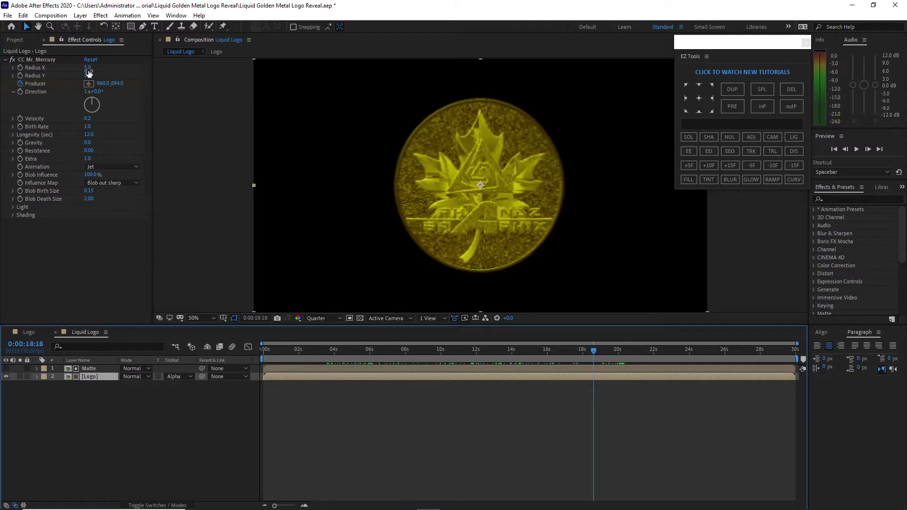
Step: Set the CC Mr. Mercury Radius X to 70 and Blob Influence to 40%
click(88, 68)
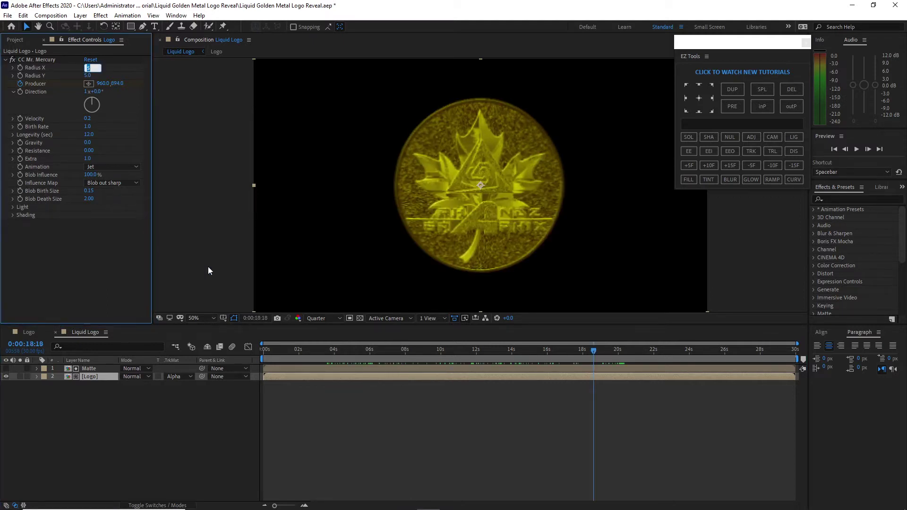
text(70)
key(Return)
click(90, 175)
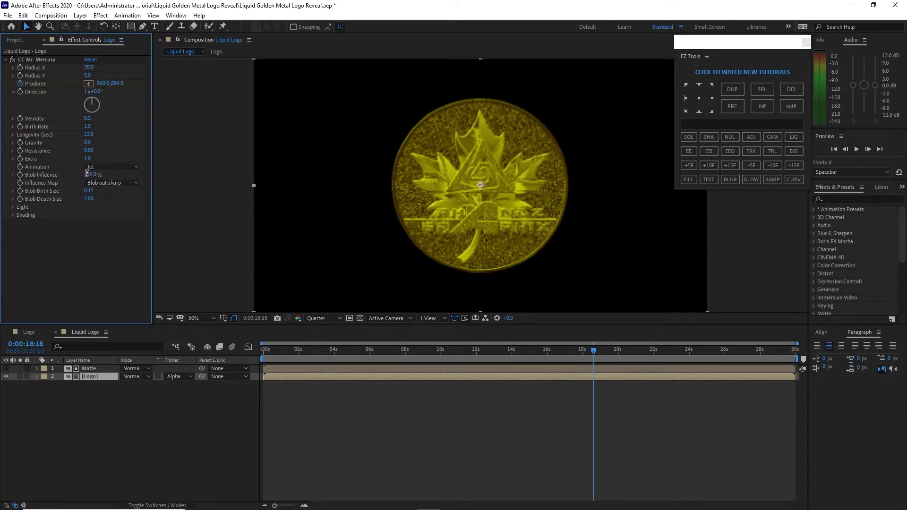
text(40)
key(Return)
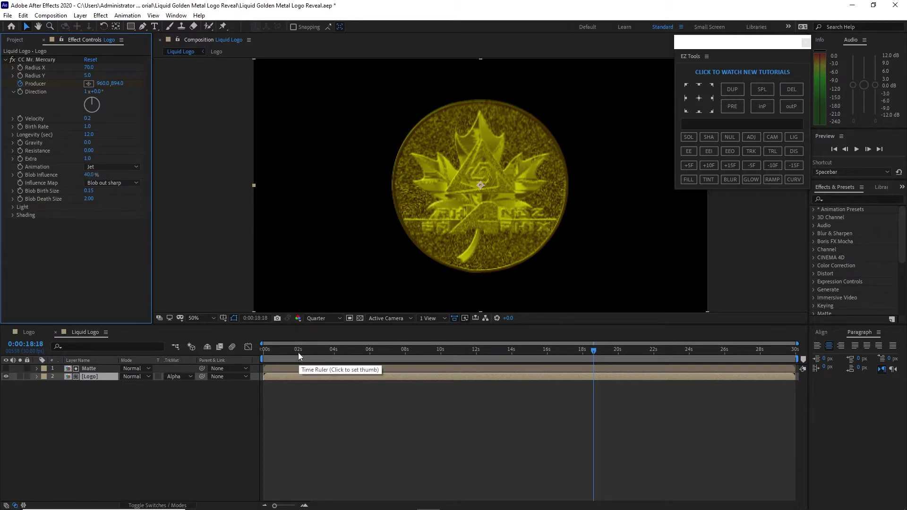
Step: Enable keyframing for the CC Mr. Mercury Birth Rate at 0:00:01:00 with a value of 0
click(298, 352)
drag(299, 352, 281, 352)
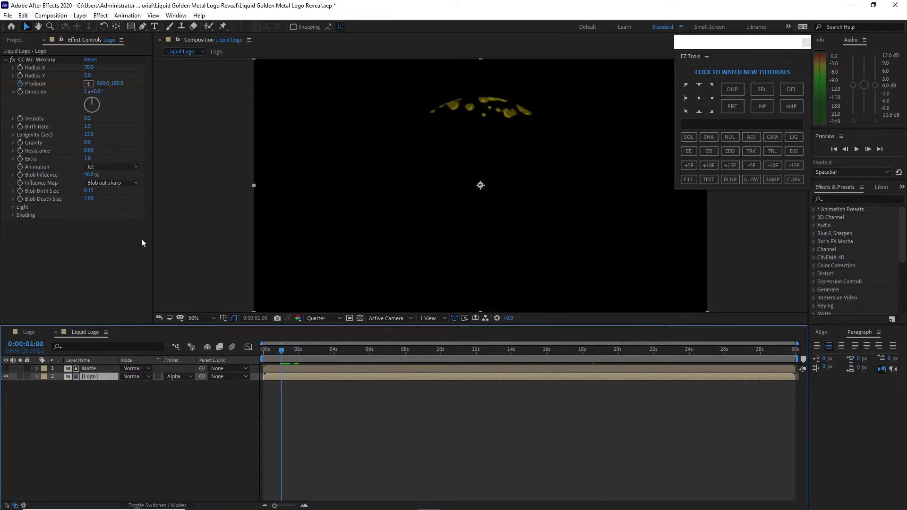
click(17, 126)
click(86, 126)
text(0)
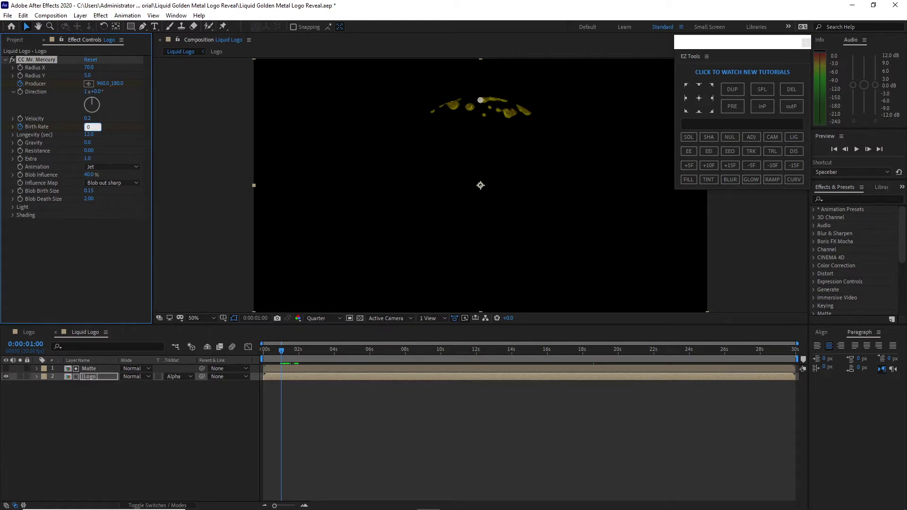
Step: Keyframe the Birth Rate at 1 five frames further, at 0:00:01:05, and scrub through the animation to 0:00:10:05
click(685, 167)
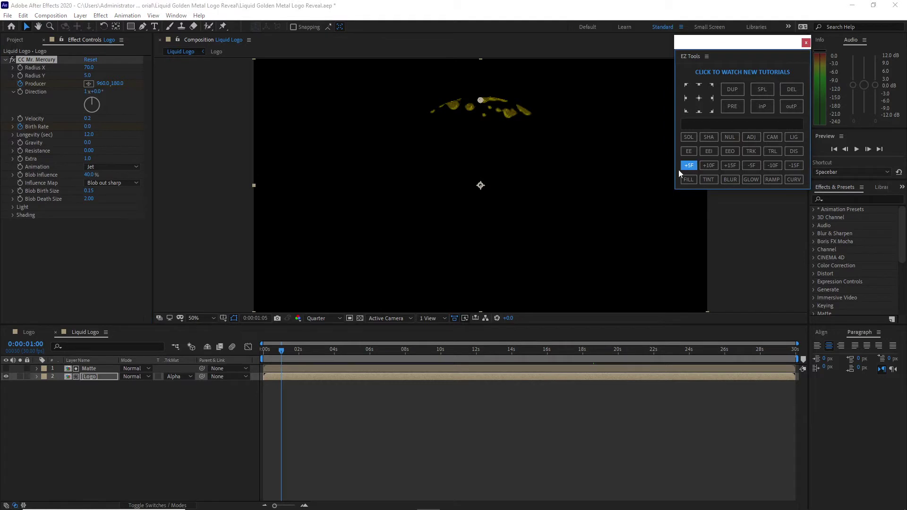
click(87, 127)
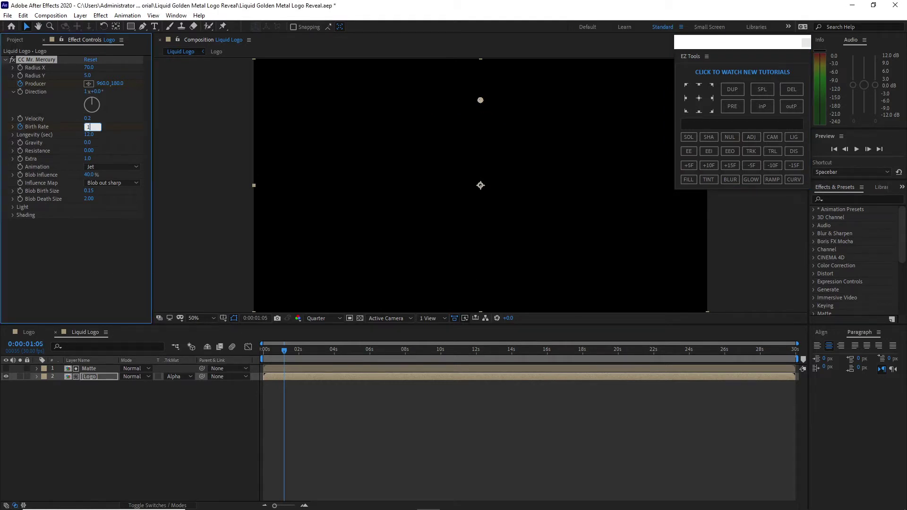
key(Return)
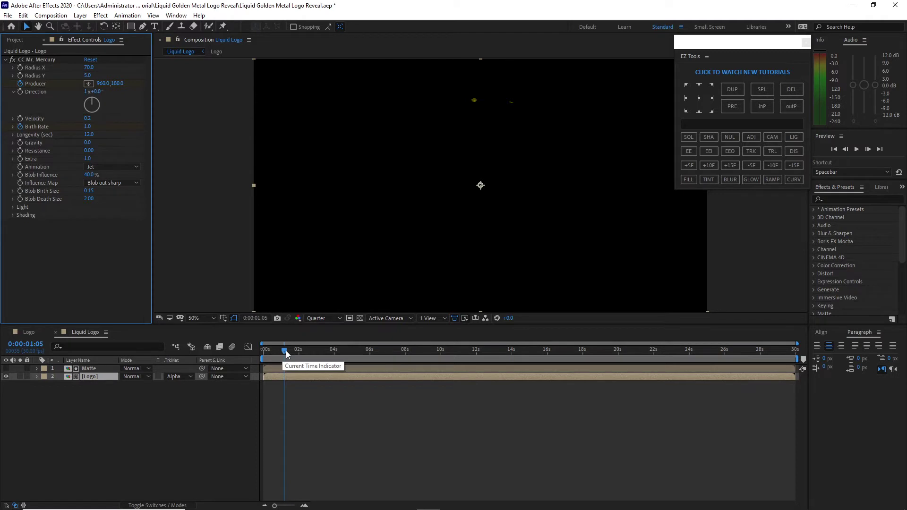
drag(285, 350, 446, 356)
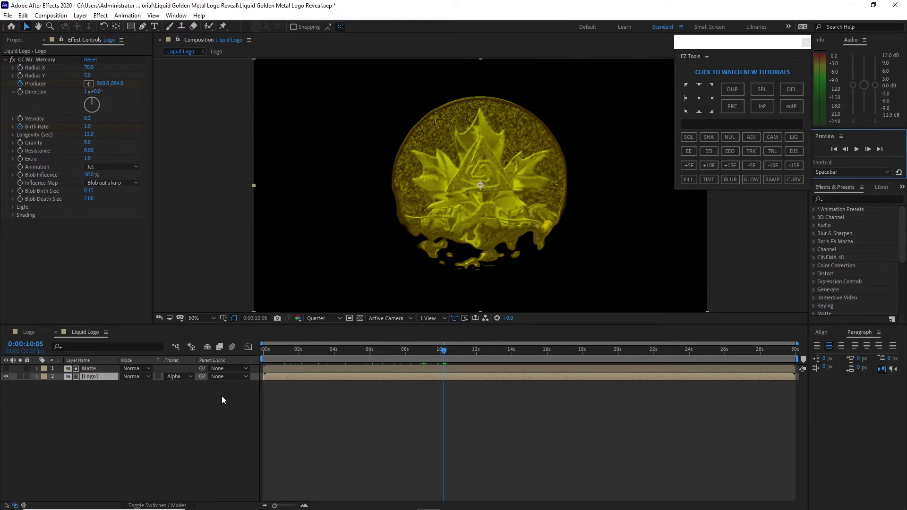
Step: Try adding a Producer keyframe at 0:00:10:05 and setting Birth Rate to 0 at 0:00:10:10
key(u)
key(u)
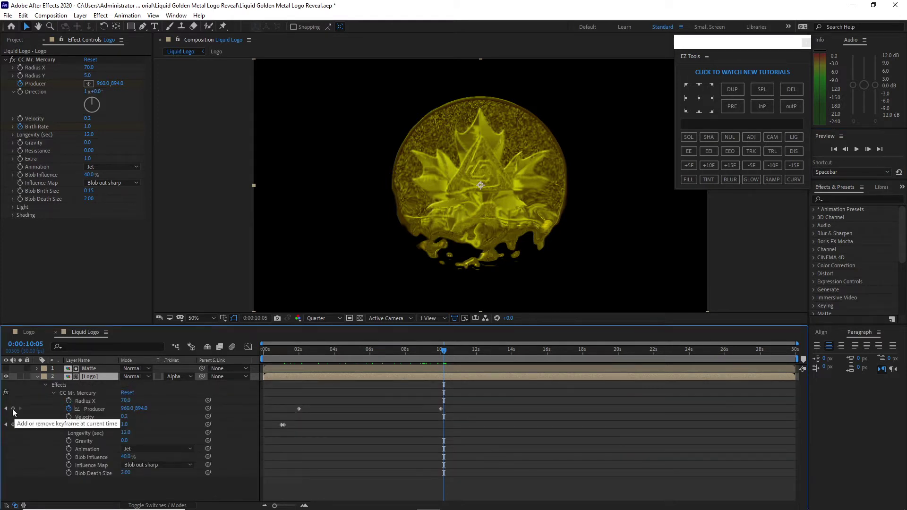
click(13, 409)
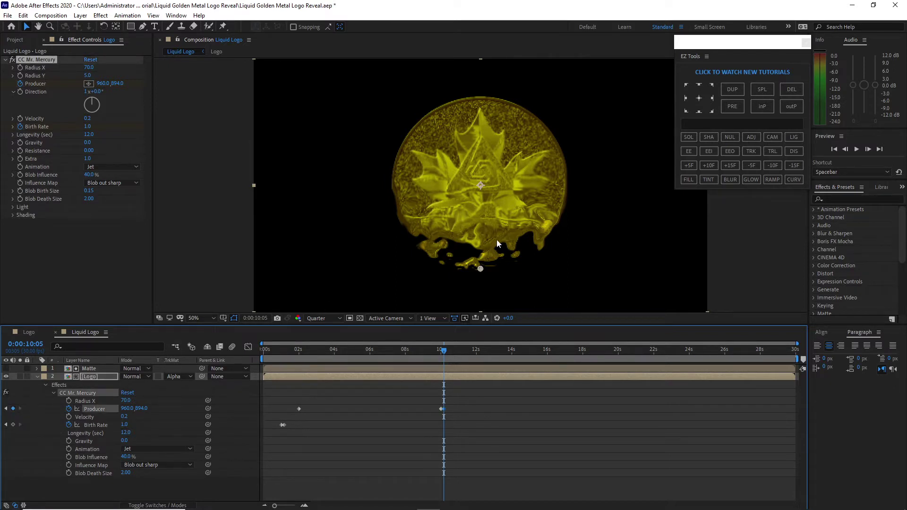
click(684, 165)
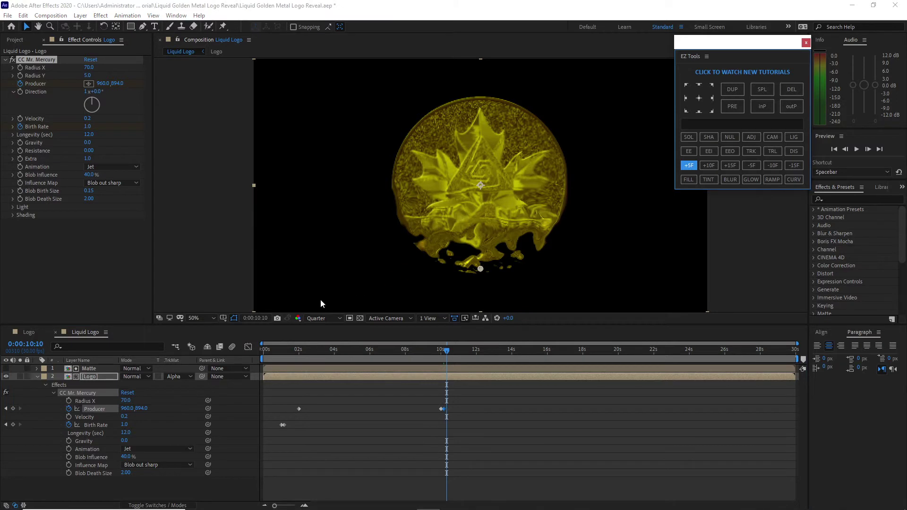
click(87, 126)
text(0)
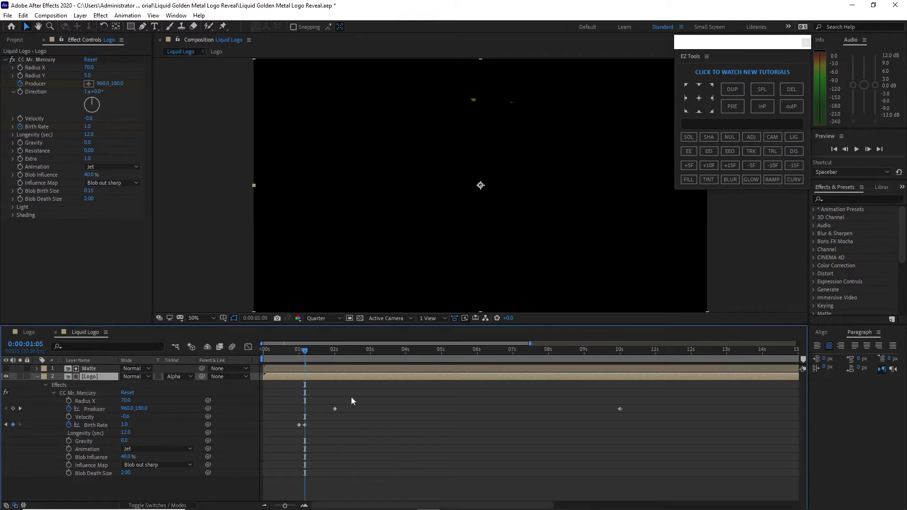
Step: Add a Birth Rate keyframe at 0:00:10:05 keeping its current value, and set Birth Rate to 0 at 0:00:10:10
drag(307, 351, 624, 358)
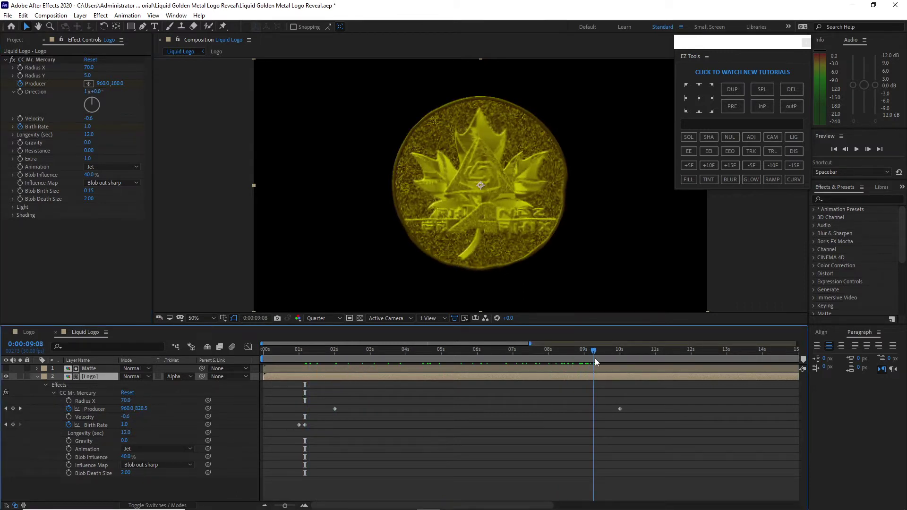
click(574, 379)
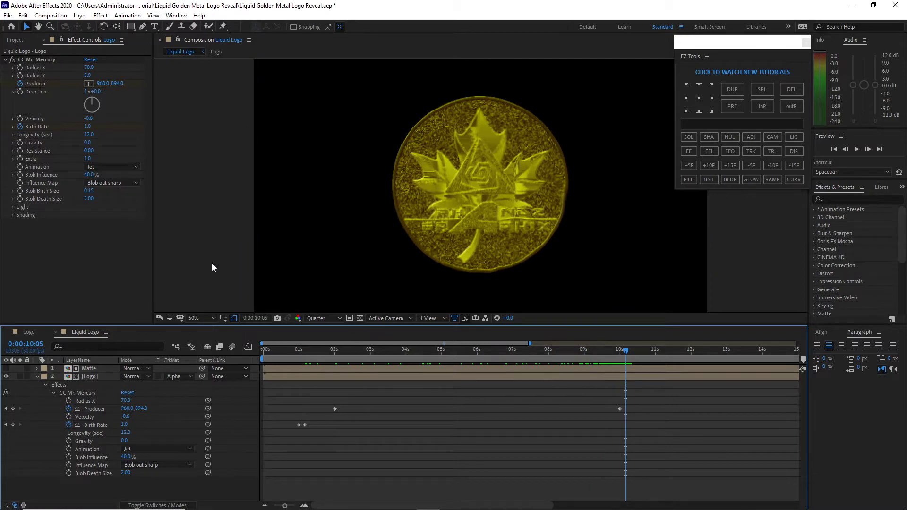
click(12, 427)
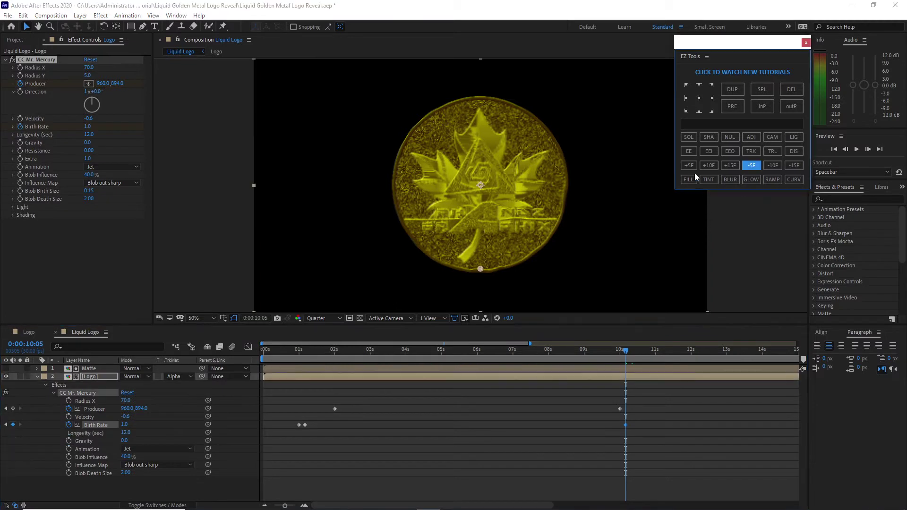
click(689, 166)
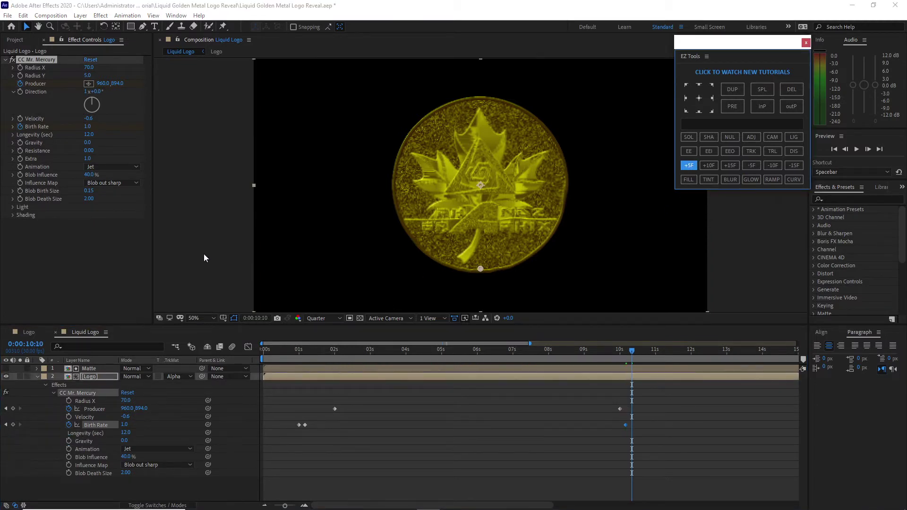
click(88, 127)
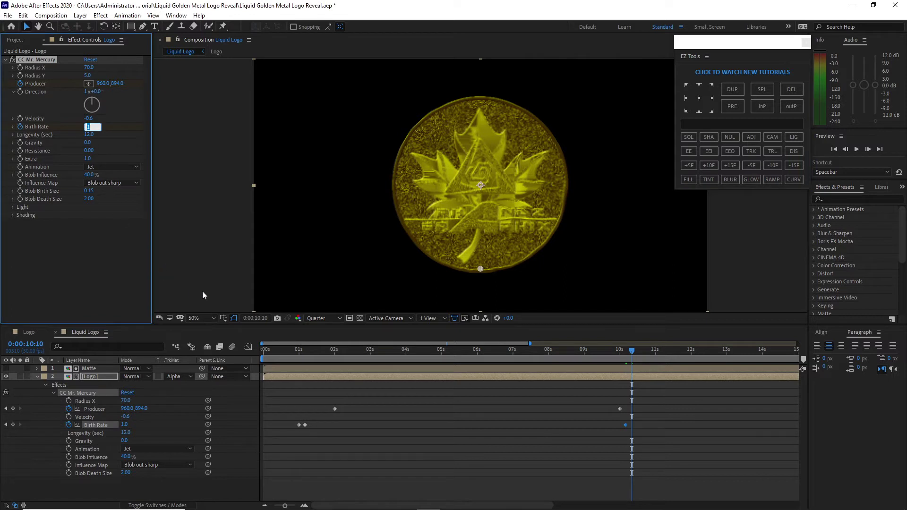
text(0)
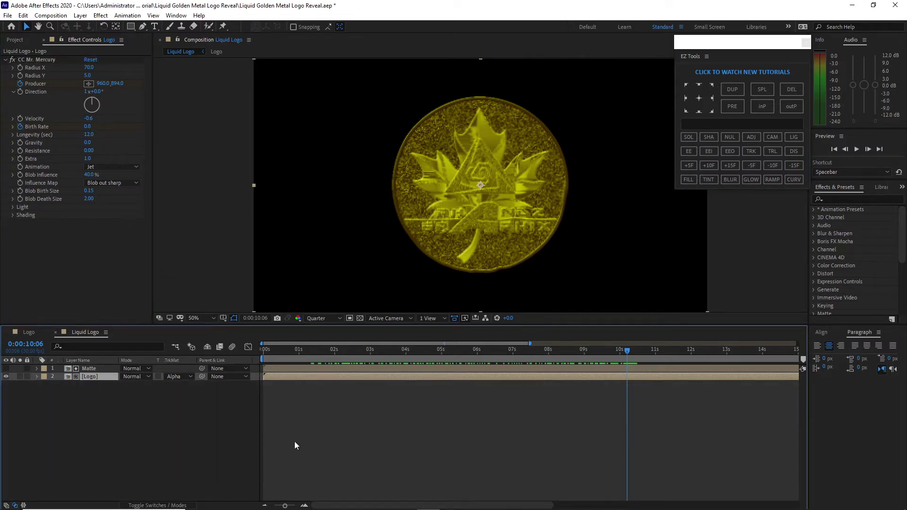
Step: Create a new composition named Liquid Particle with a size of 1920 x 1920 px
key(alt+c)
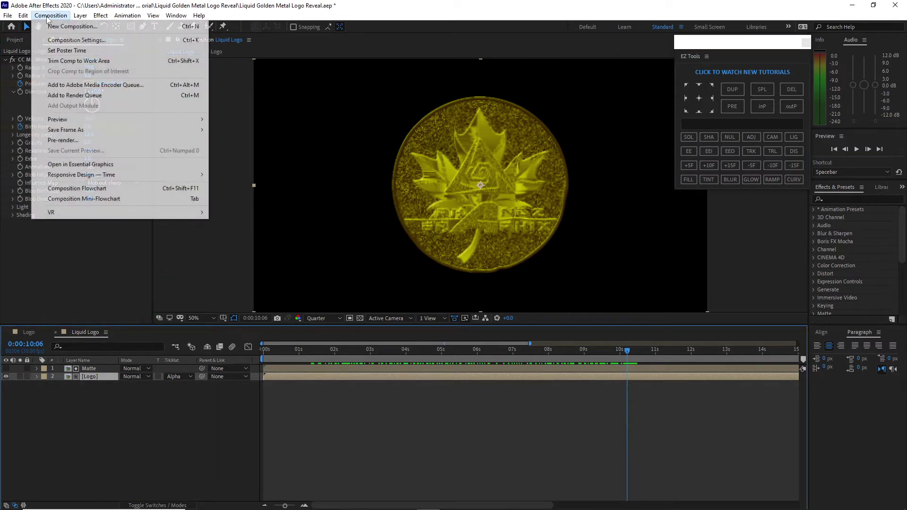
key(Return)
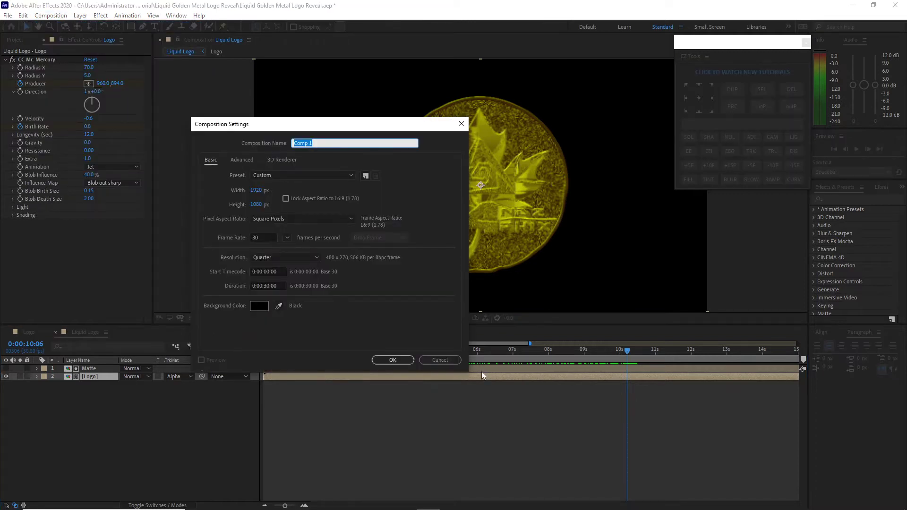
text(Liquid Particle)
click(258, 207)
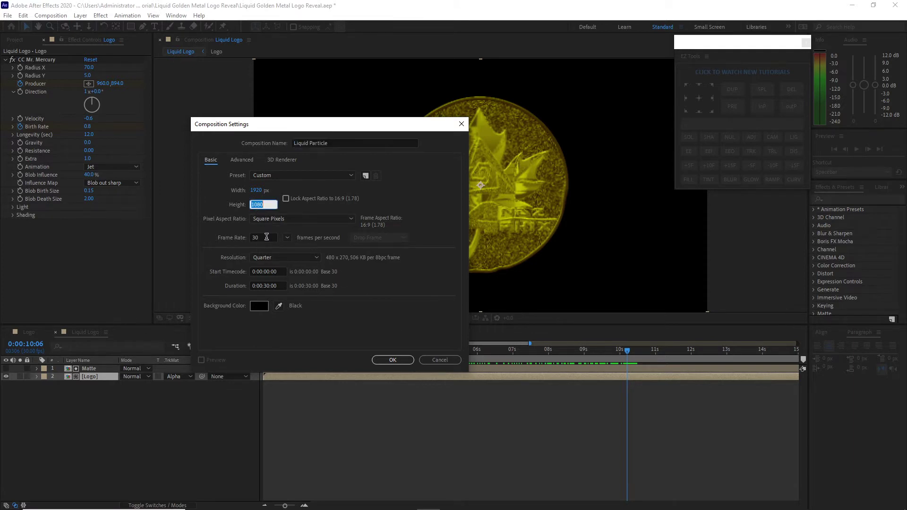
text(1920)
click(390, 360)
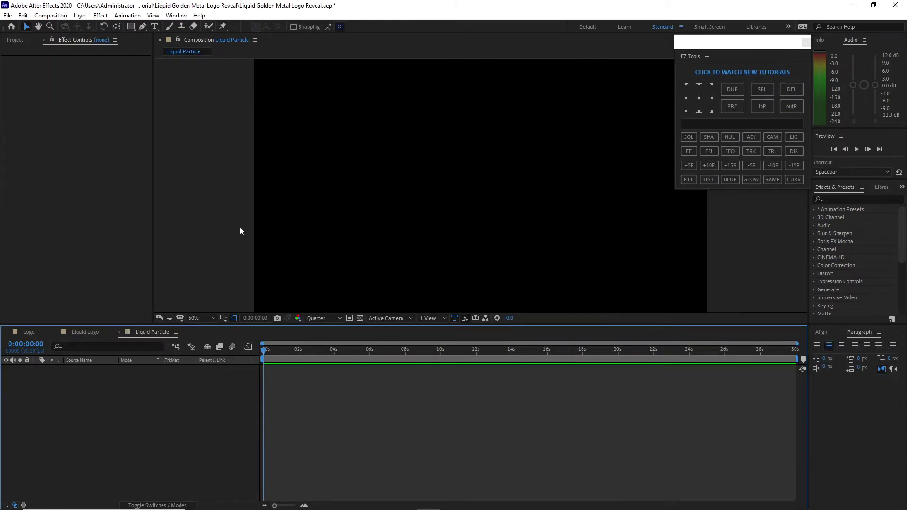
Step: Add a white solid named Particles at composition size to the Liquid Particle composition
click(80, 16)
mouse_move(93, 26)
click(237, 36)
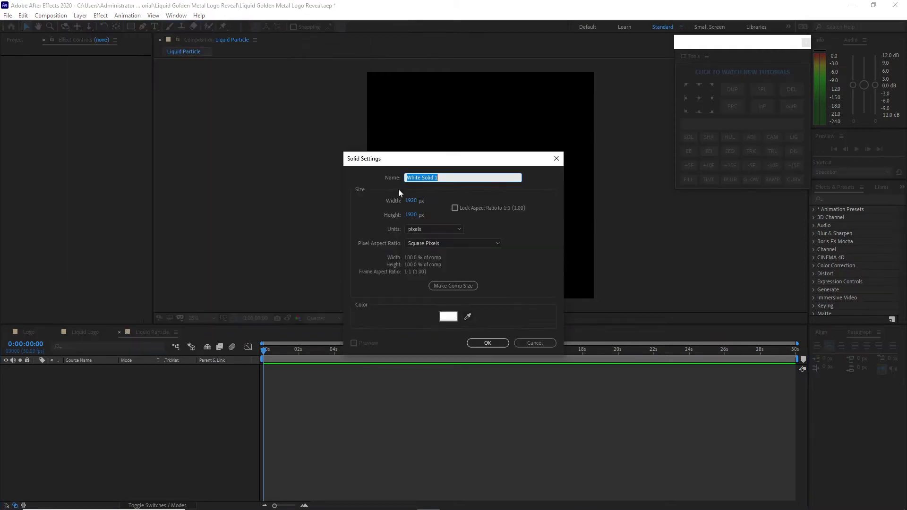
text(Particles)
click(445, 286)
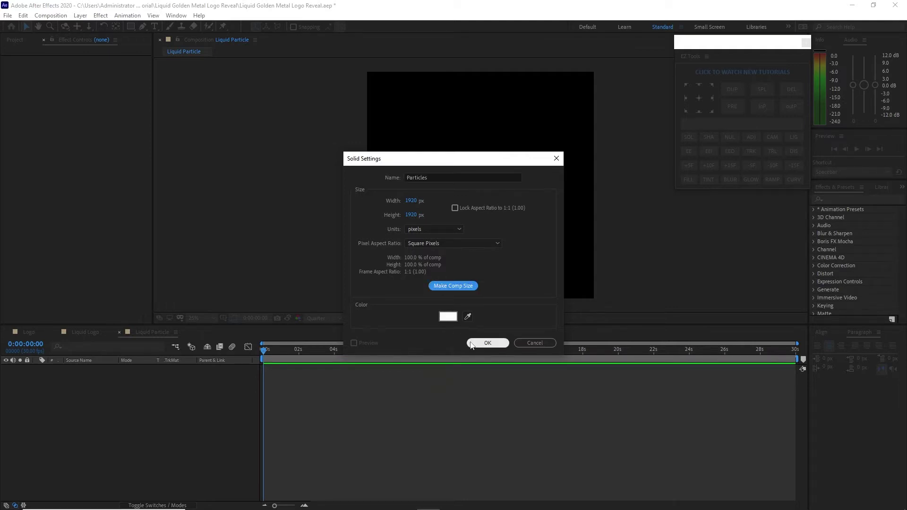
click(488, 343)
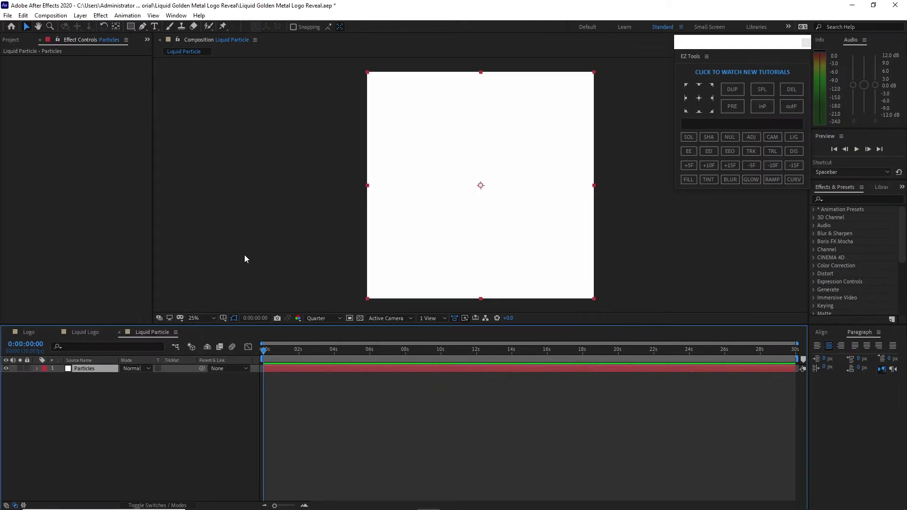
Step: Apply the CC Mr. Mercury simulation effect to the Particles layer
click(101, 16)
mouse_move(201, 249)
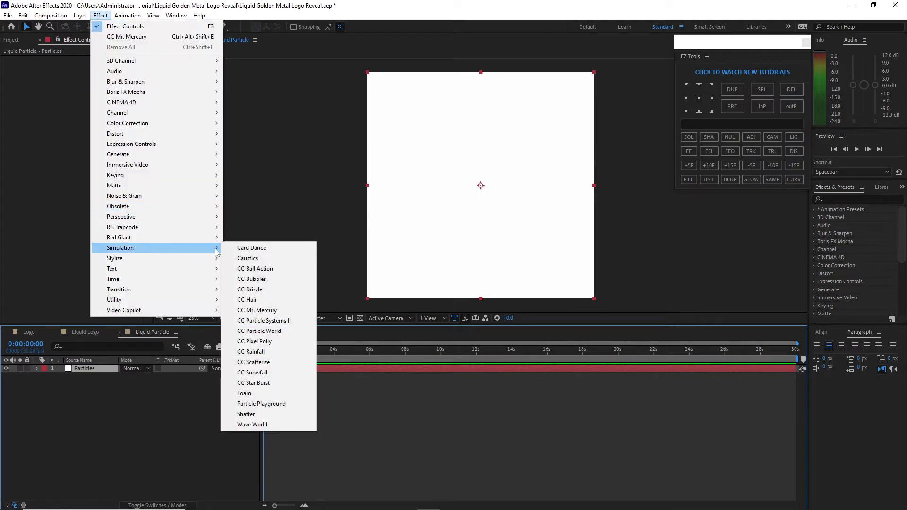
click(260, 314)
Step: Add the Turbulent Noise effect to the Particles layer and place it above CC Mr. Mercury in the effect order
click(102, 16)
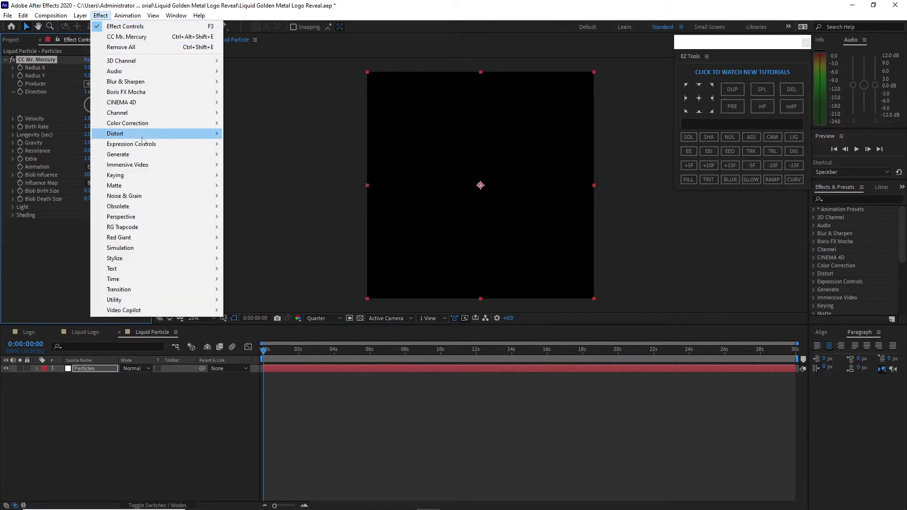
mouse_move(166, 198)
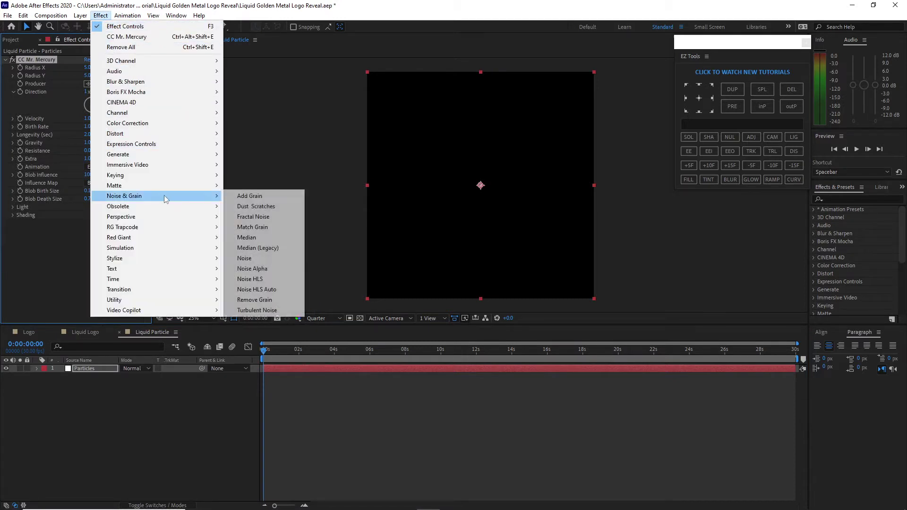
click(274, 310)
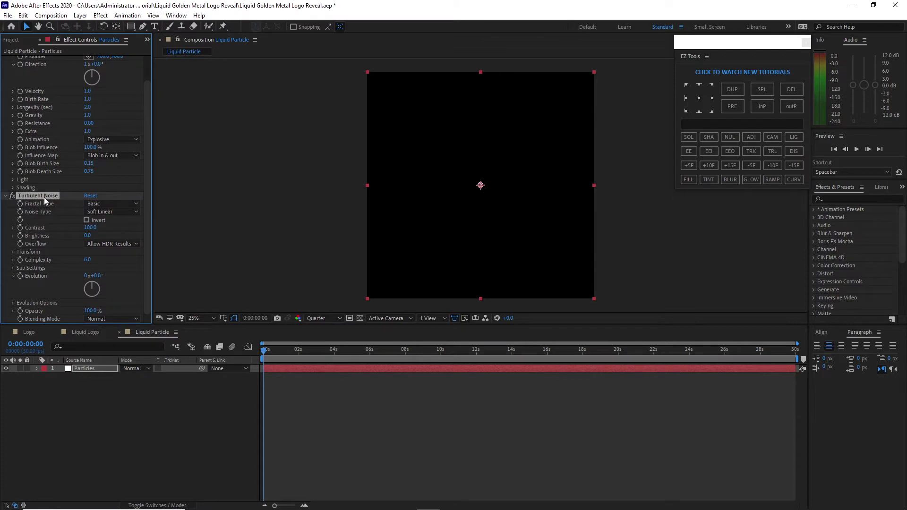
scroll(24, 80, up, 1)
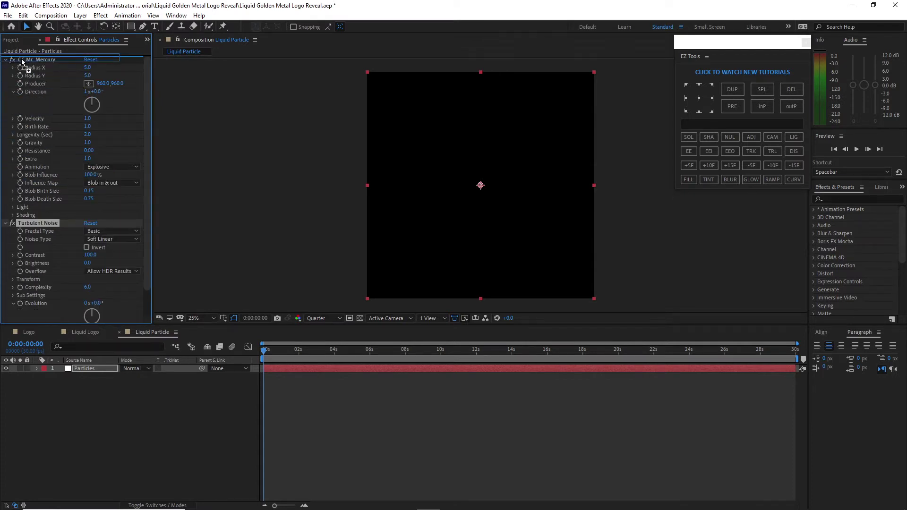
drag(21, 59, 22, 59)
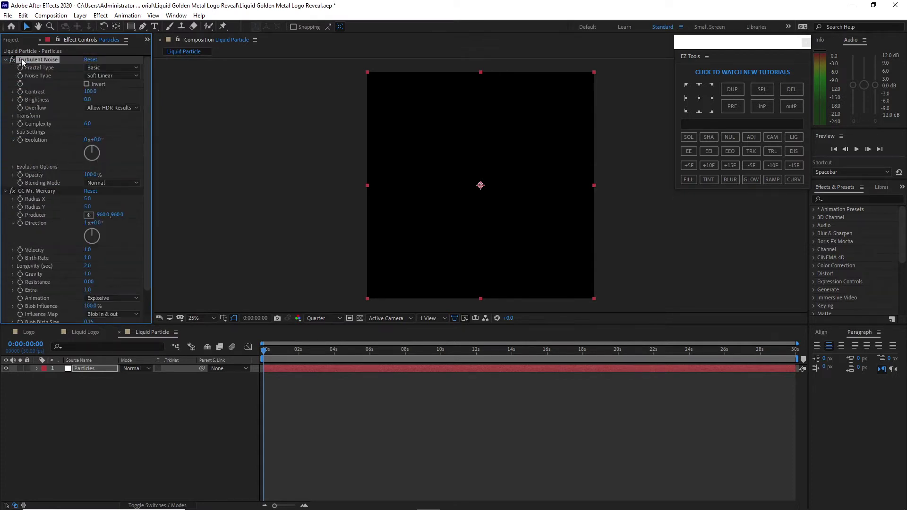
Step: Set Turbulent Noise's Fractal Type to Turbulent Basic and its Noise Type to Linear
click(107, 69)
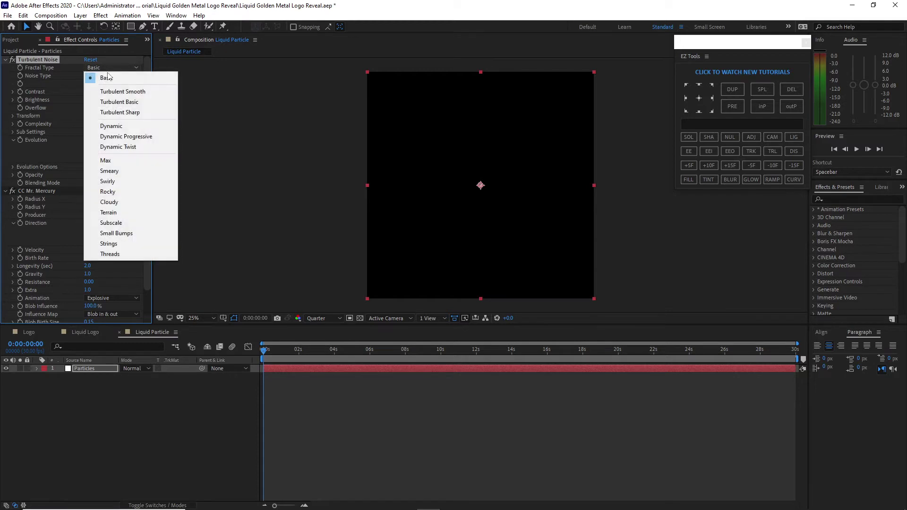
click(118, 102)
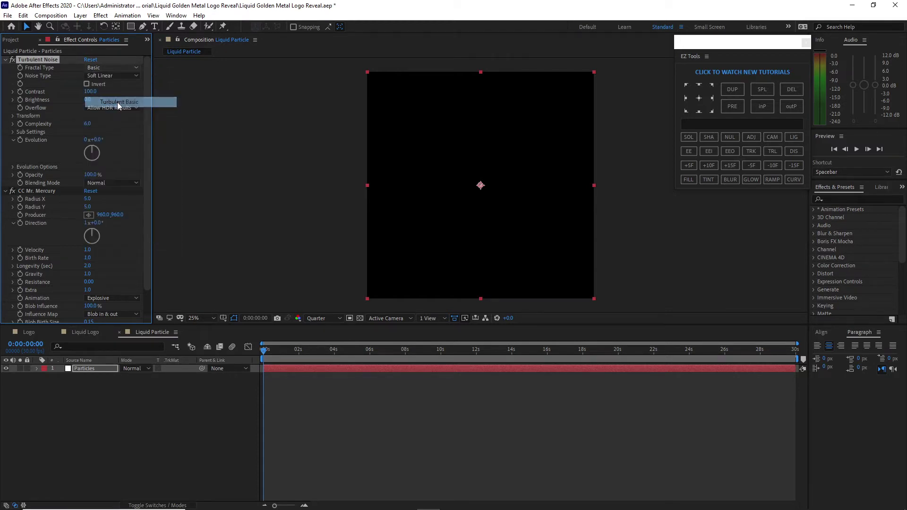
click(113, 76)
click(117, 97)
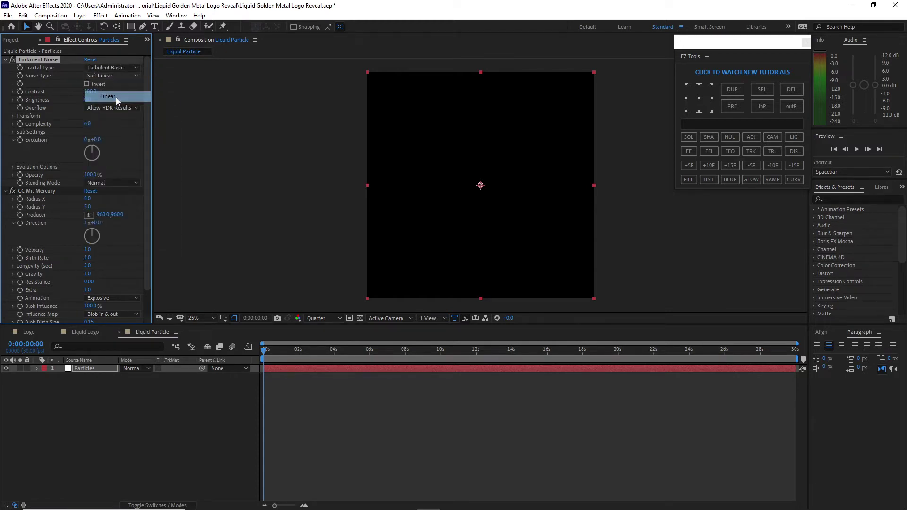
Step: Set Turbulent Noise's Contrast to 250, Brightness to 6 and Complexity to 4
click(91, 92)
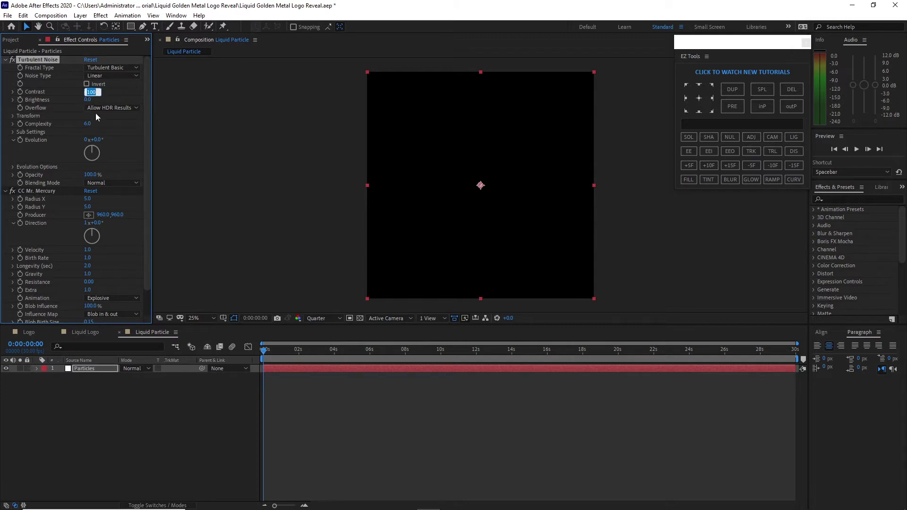
text(250)
key(Tab)
text(6)
key(Tab)
text(4)
Step: Give Turbulent Noise's Evolution the expression time*200 and collapse the Particles layer's effect properties
alt+click(20, 140)
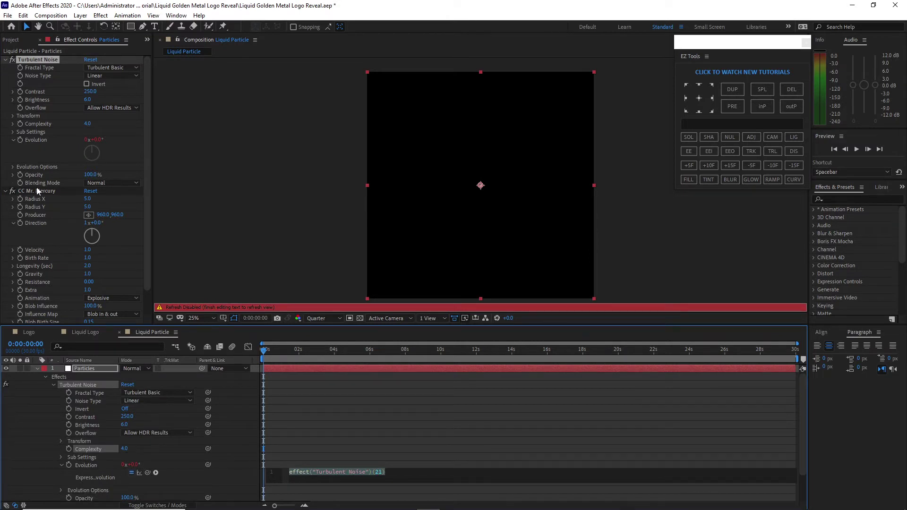
text(time)
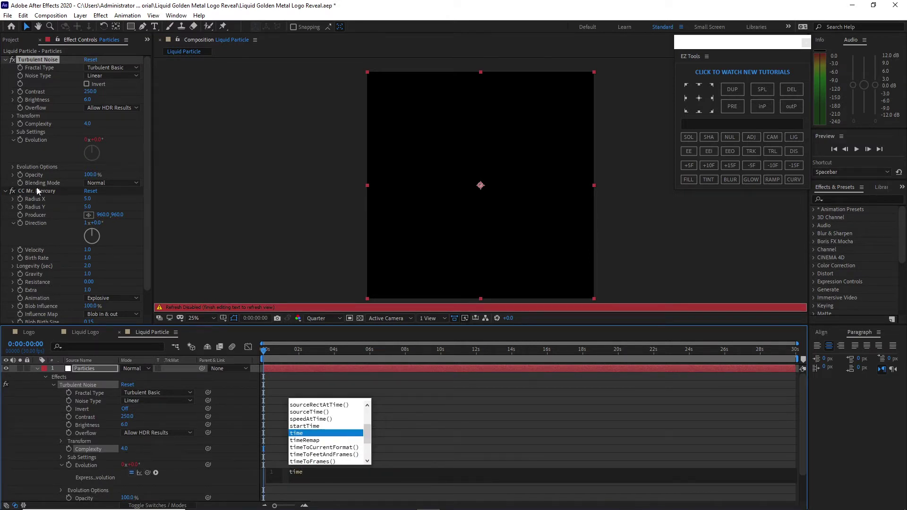
text(*200)
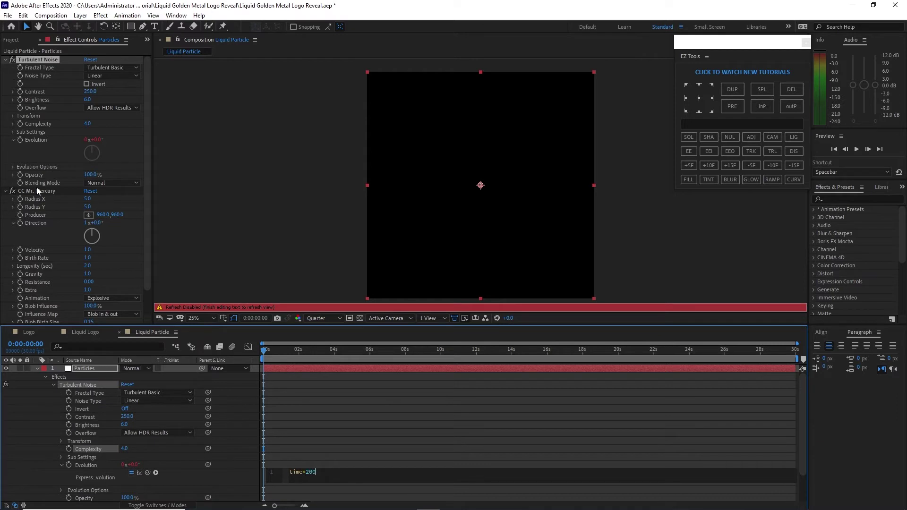
click(47, 377)
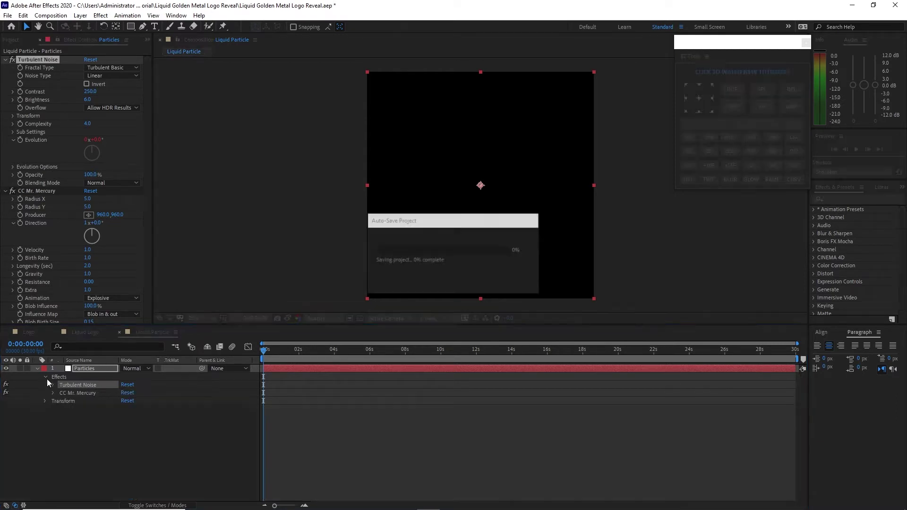
Step: Place the Logo composition beneath the Particles layer and preview the particles over it around 0:00:06:17
click(15, 41)
click(33, 171)
drag(33, 172, 41, 402)
drag(270, 352, 378, 368)
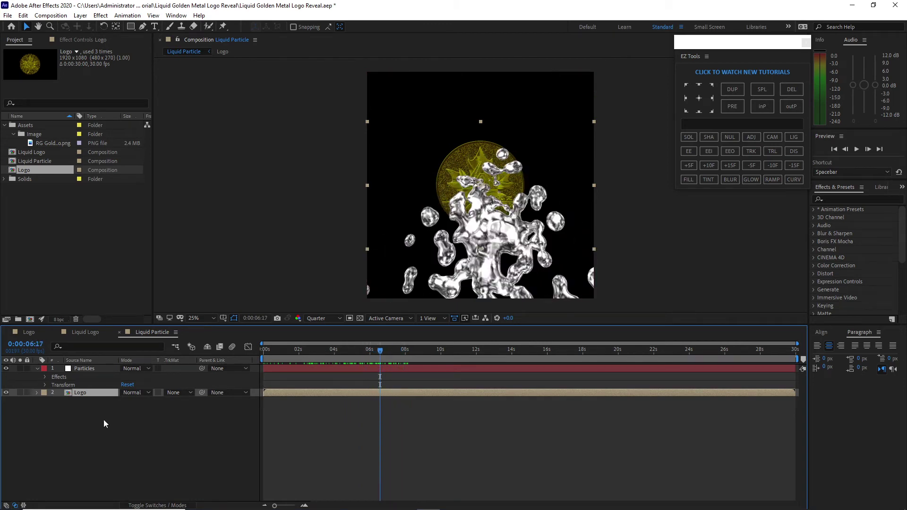
Step: Set the Logo layer's Position to 960, 540
key(p)
click(142, 401)
text(54)
click(178, 465)
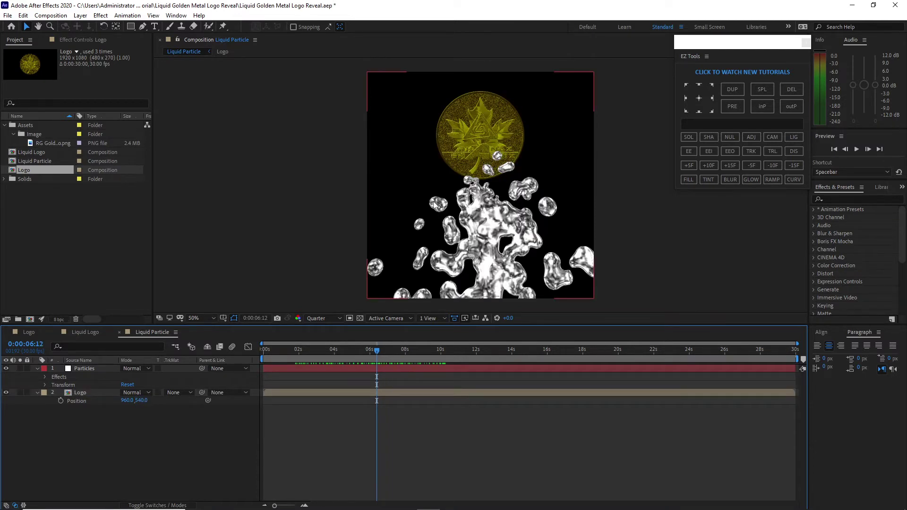
Step: Add a keyframe for CC Mr. Mercury's Producer on the Particles layer at 0:00:02:00 and set it to 960, 900
scroll(433, 203, up, 2)
click(38, 27)
drag(241, 201, 206, 273)
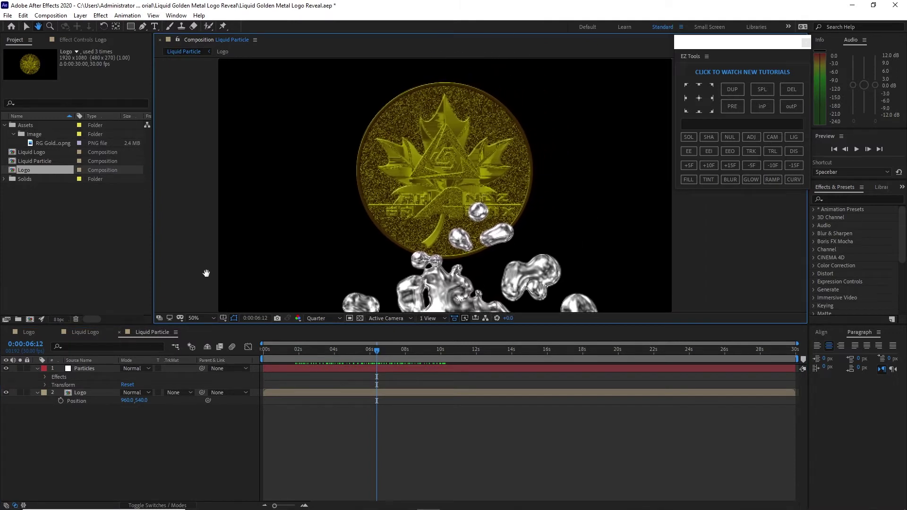
click(27, 27)
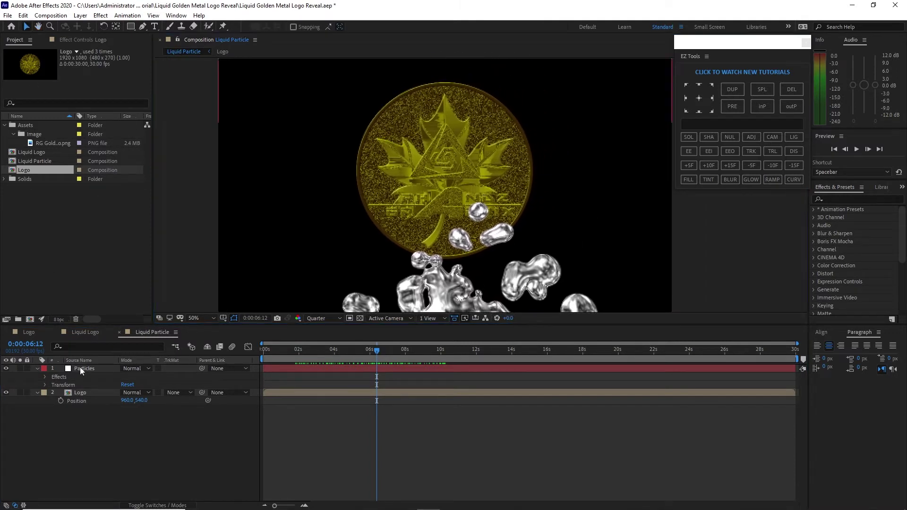
click(81, 368)
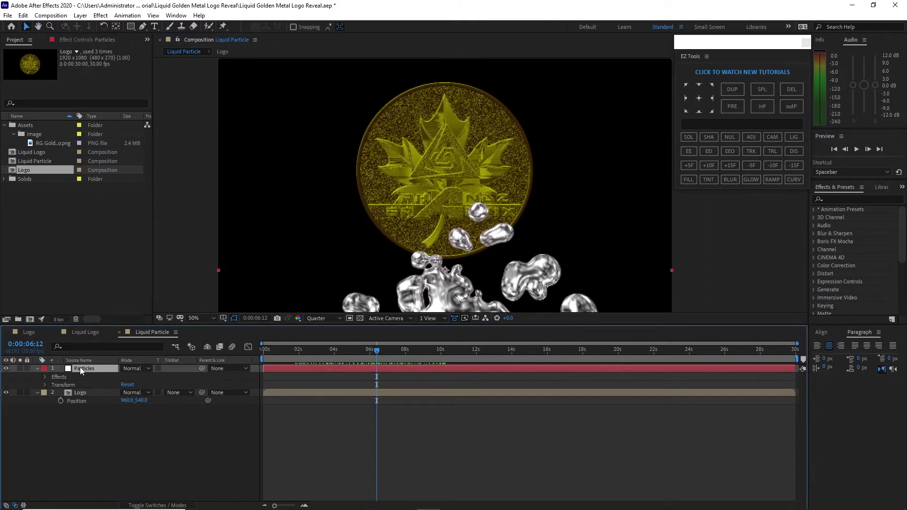
click(91, 42)
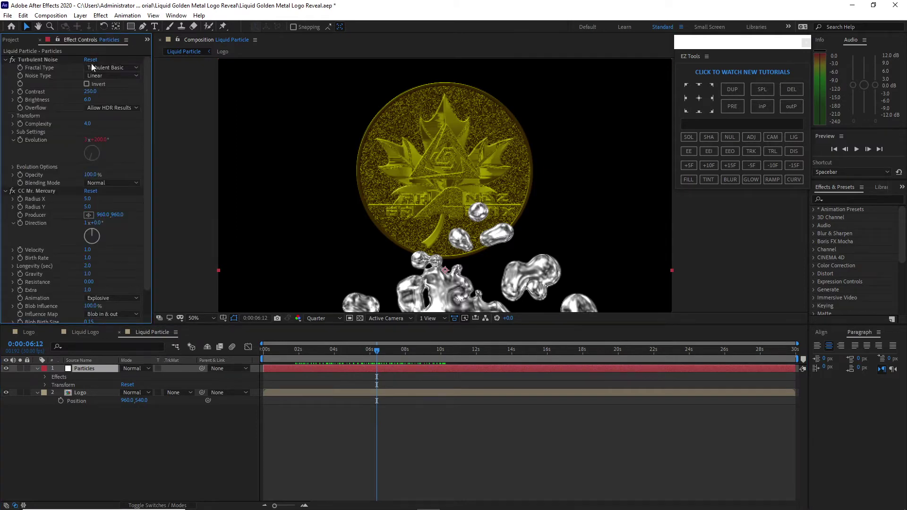
click(6, 60)
drag(376, 352, 299, 348)
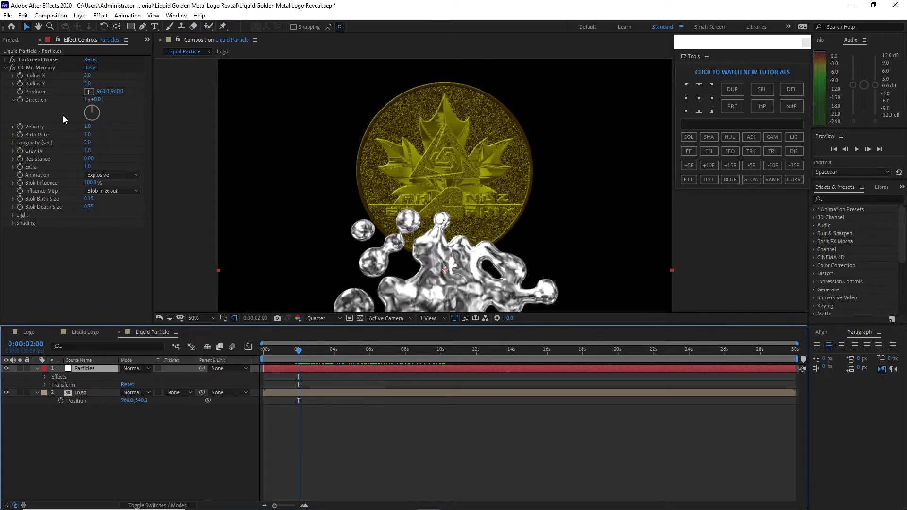
click(20, 91)
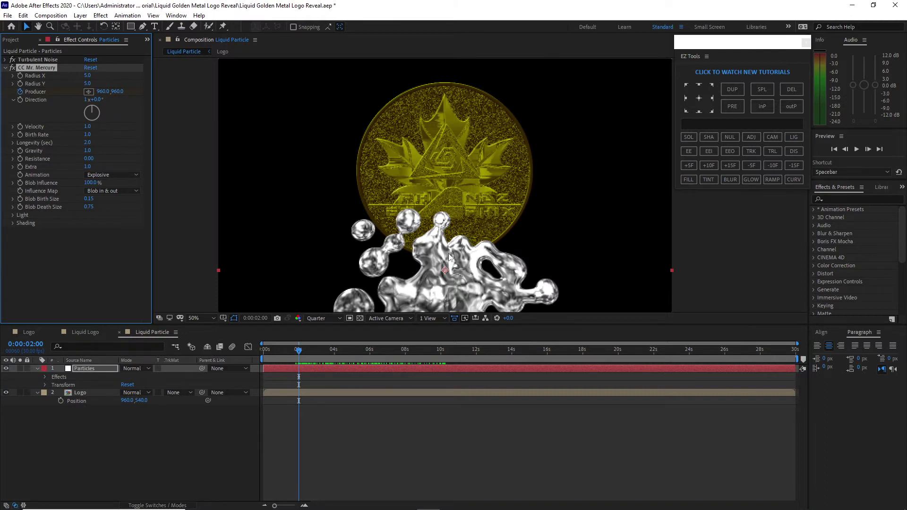
drag(117, 91, 100, 88)
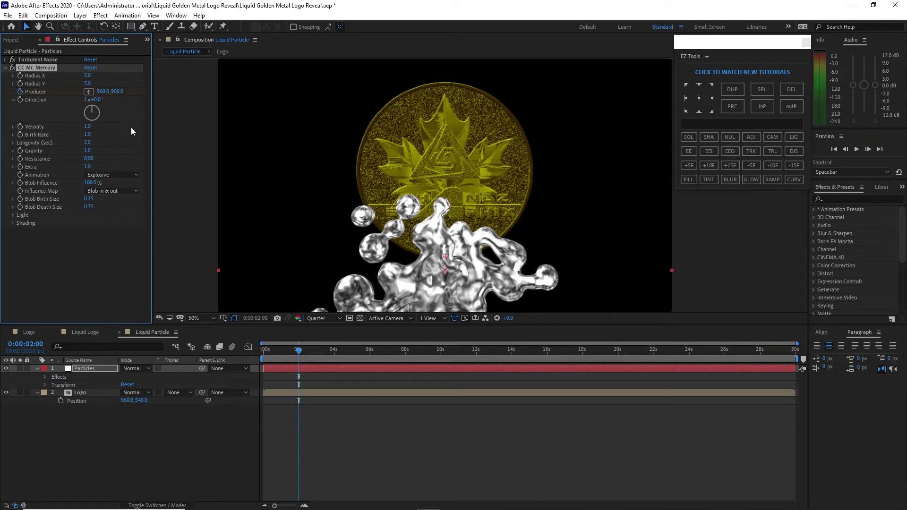
Step: At 0:00:06:00, set the Producer position to 960, 170
drag(301, 353, 373, 362)
click(119, 93)
text(342)
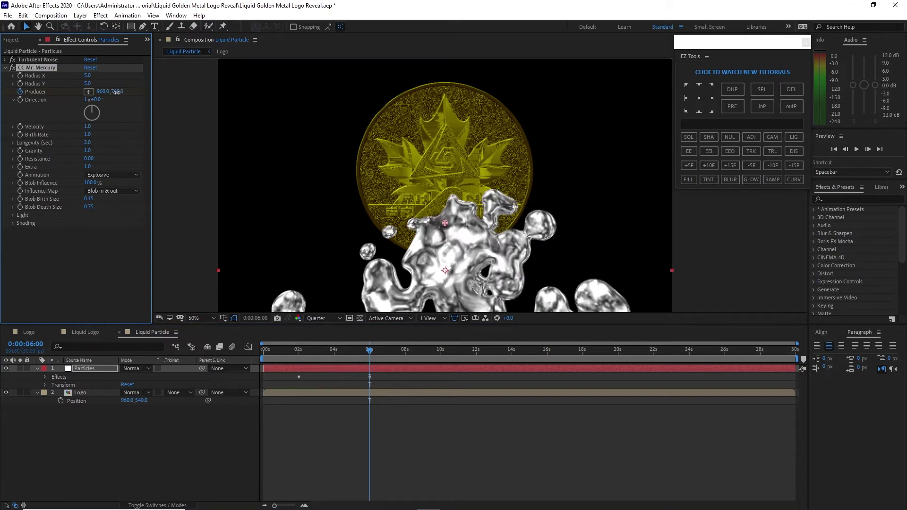
key(Return)
click(115, 91)
text(169)
key(Return)
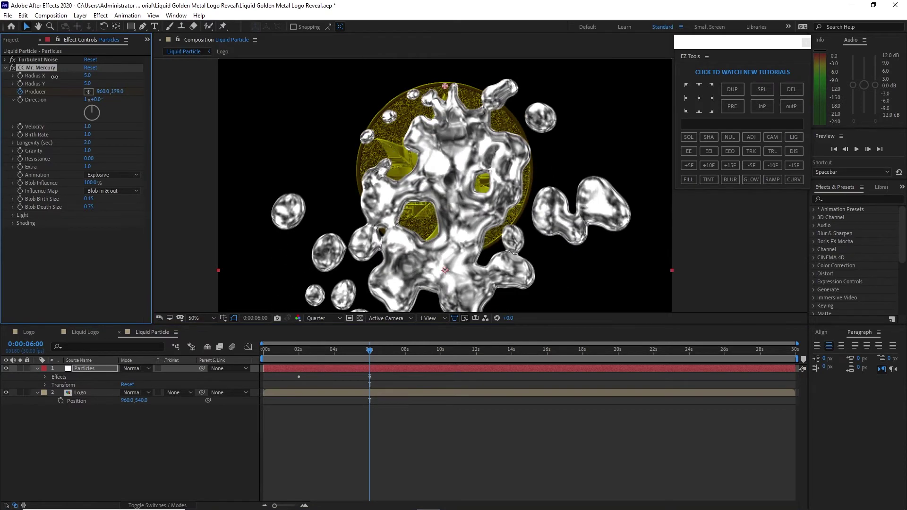
key(Up)
Step: Set CC Mr. Mercury's Velocity to 0.2 and its Animation type to Twirly
click(86, 128)
key(BackSpace)
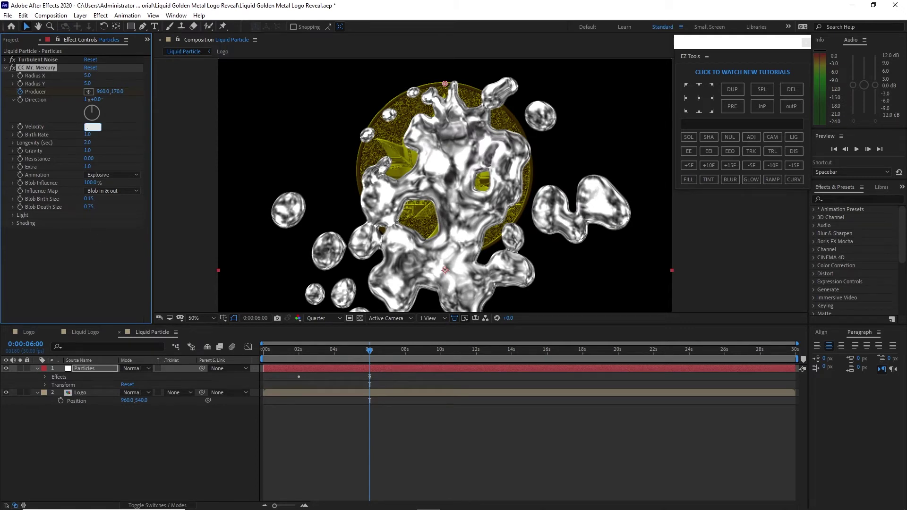
text(.2)
click(98, 176)
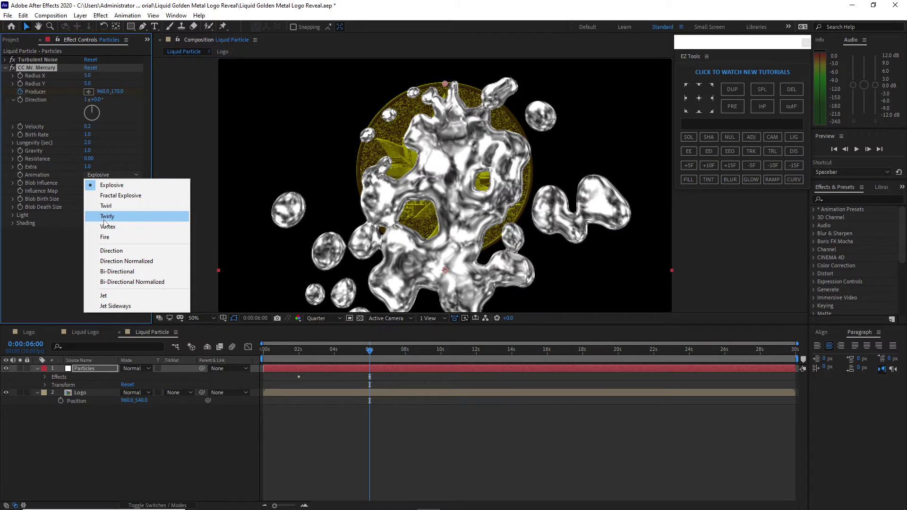
click(103, 218)
Step: Set the Influence Map to Blob out sharp and the Blob Death Size to 0.15
click(102, 193)
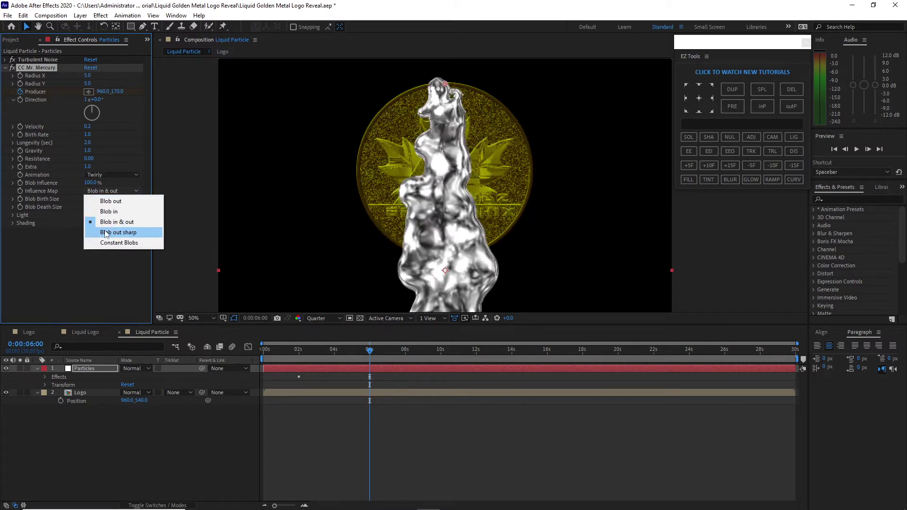
click(106, 232)
click(91, 207)
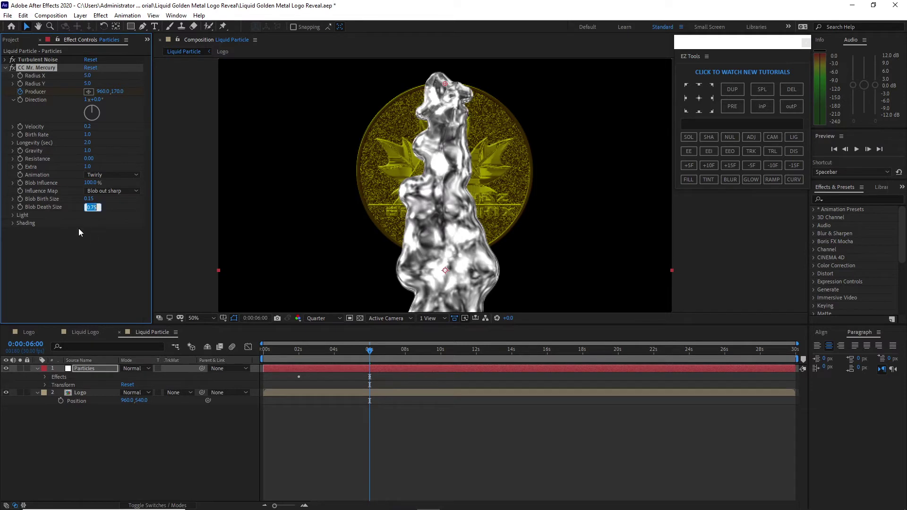
text(.15)
click(79, 227)
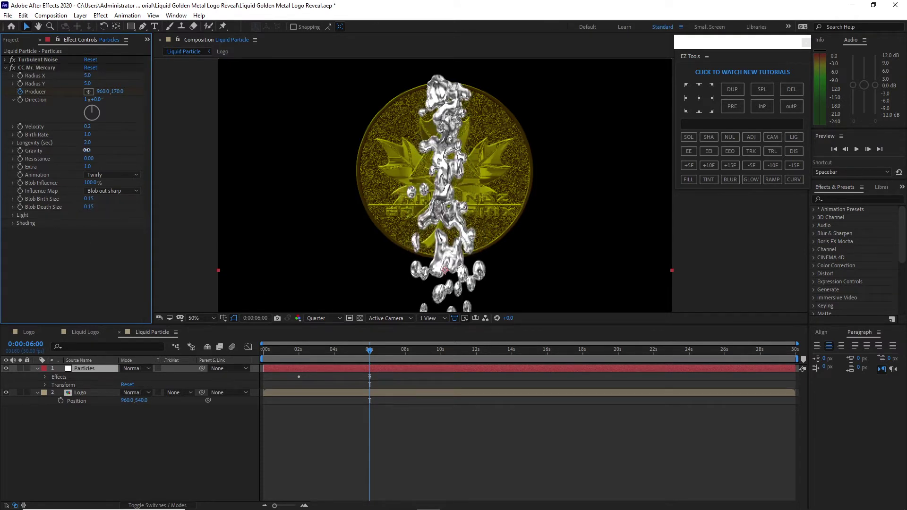
Step: Set CC Mr. Mercury's Gravity to 0.2 and Blob Influence to 42%
text(2)
click(90, 184)
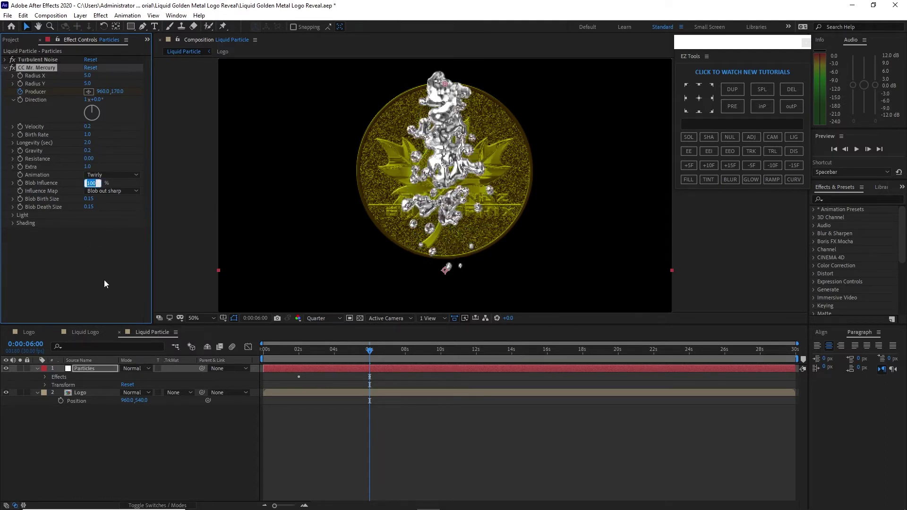
text(42)
key(Return)
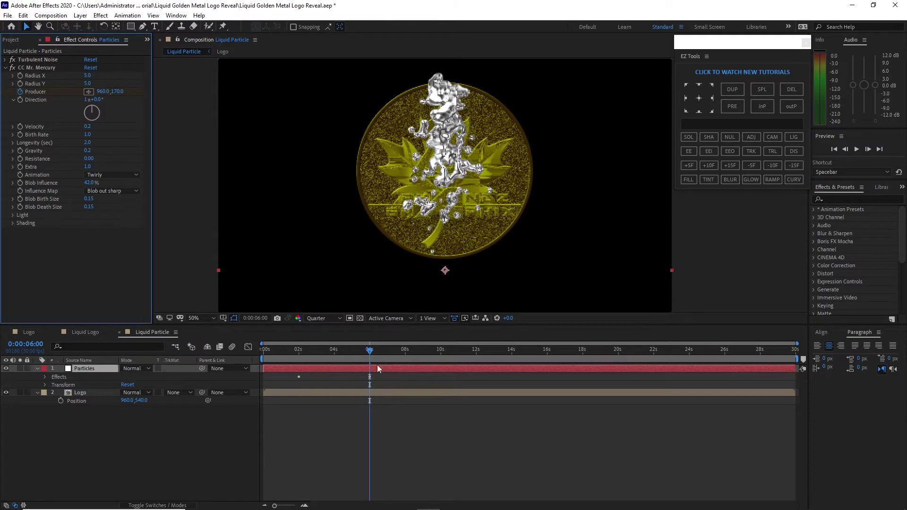
Step: At 0:00:02:00, keyframe CC Mr. Mercury's Radius X at 1 and set its Radius Y to 1
drag(362, 354, 300, 356)
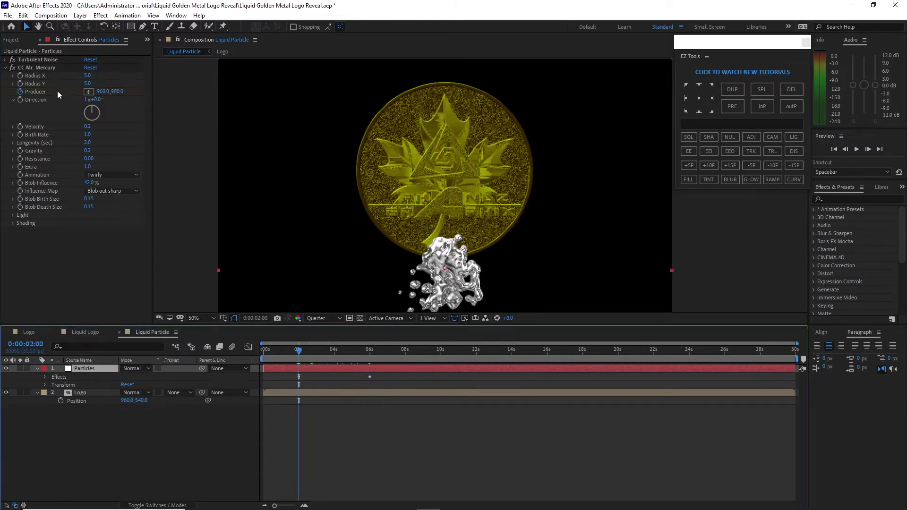
click(21, 75)
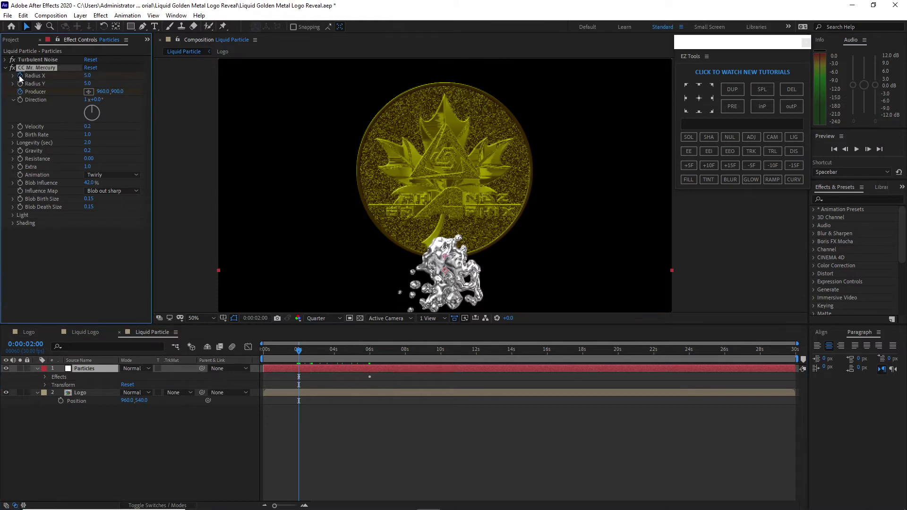
click(87, 75)
text(1)
click(88, 84)
text(1)
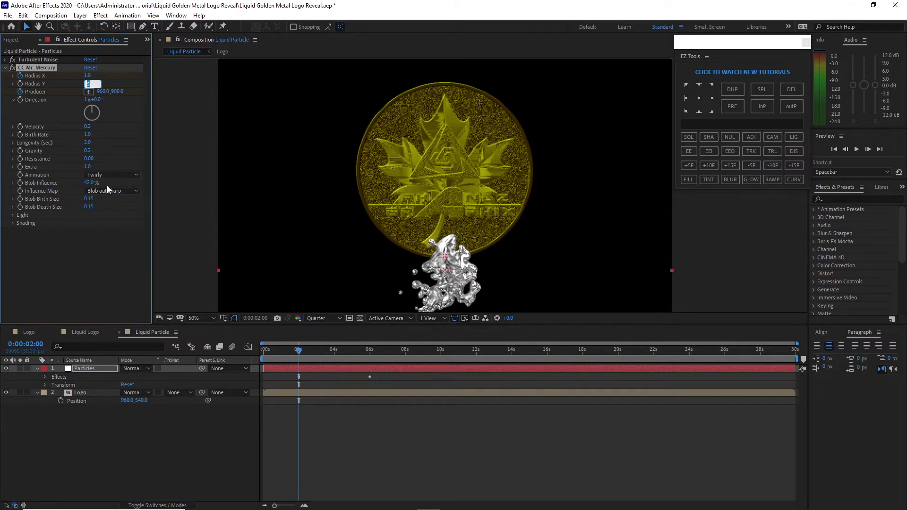
Step: At 0:00:04:00, set CC Mr. Mercury's Radius X to 36
click(334, 353)
click(86, 76)
text(3)
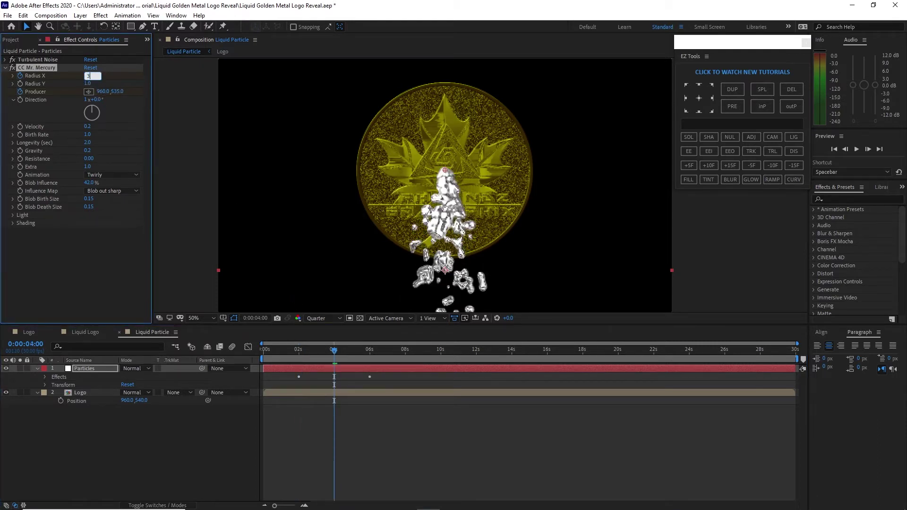
text(6)
key(Return)
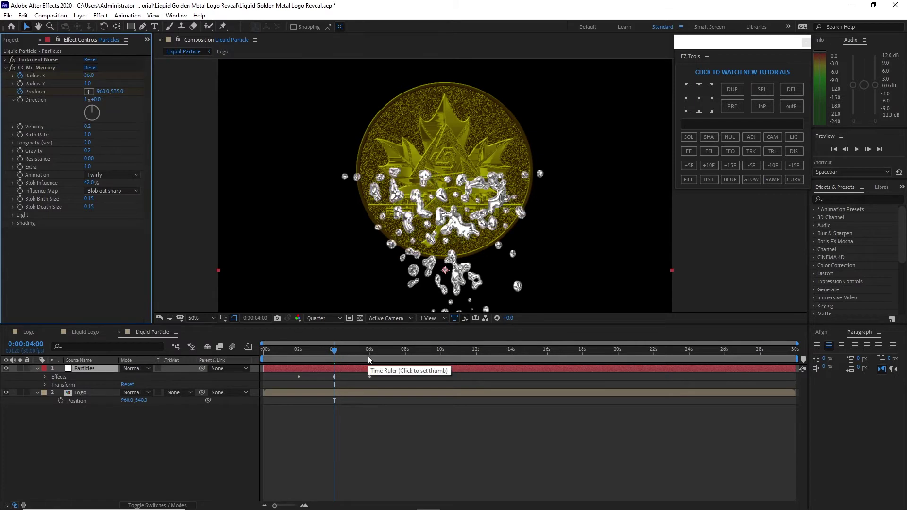
Step: At 0:00:06:00, set CC Mr. Mercury's Radius X back to 1 and preview the animation
click(369, 352)
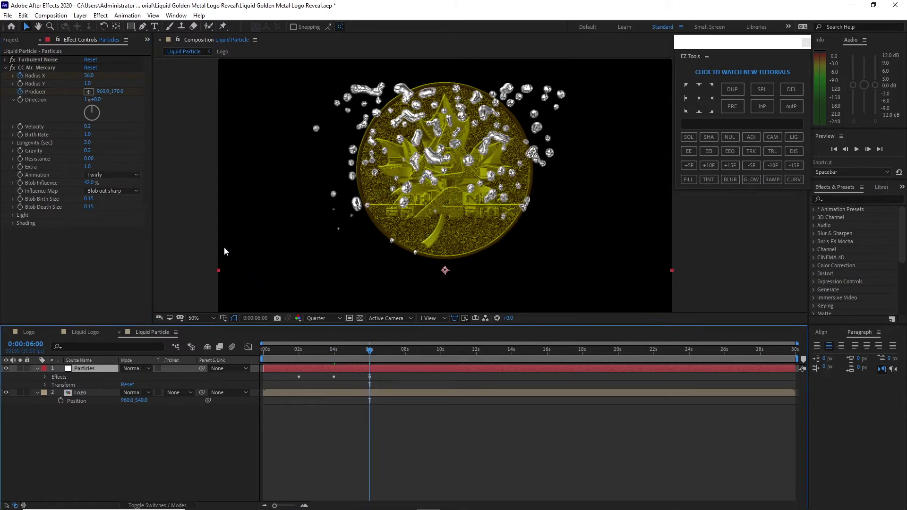
click(89, 76)
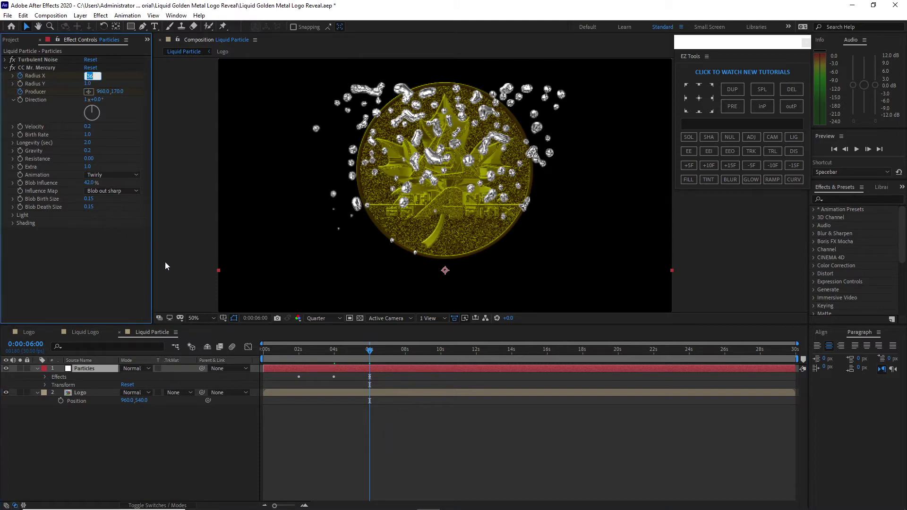
text(1)
key(Return)
key(space)
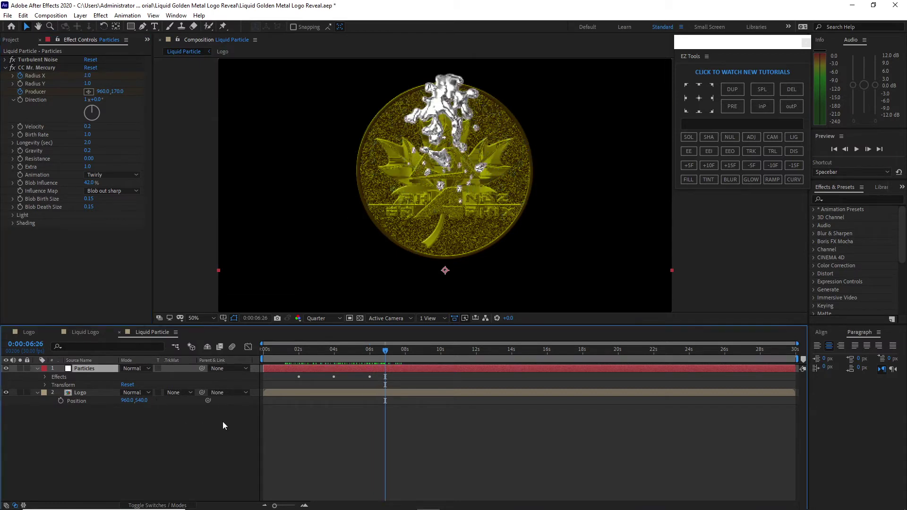
Step: Apply Easy Ease to the middle Radius X keyframe and stretch both its curve handles out to the neighbouring keyframes' times
key(u)
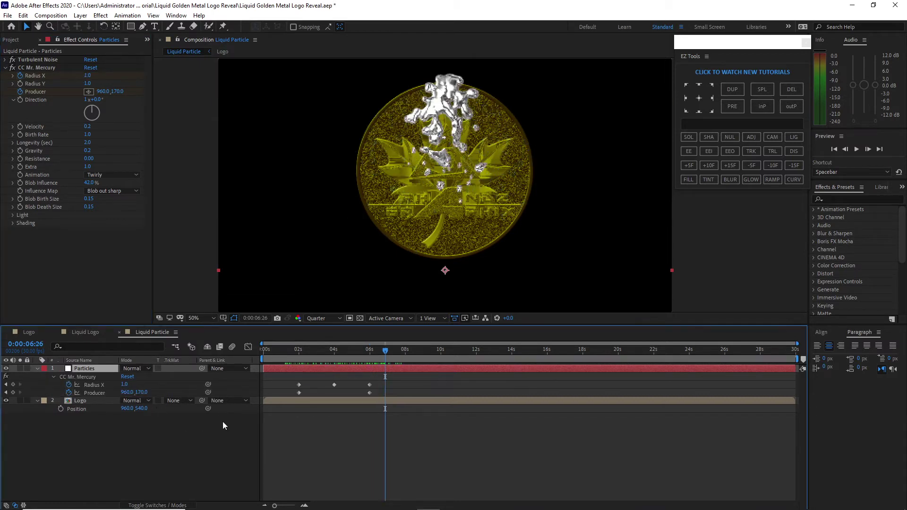
click(334, 384)
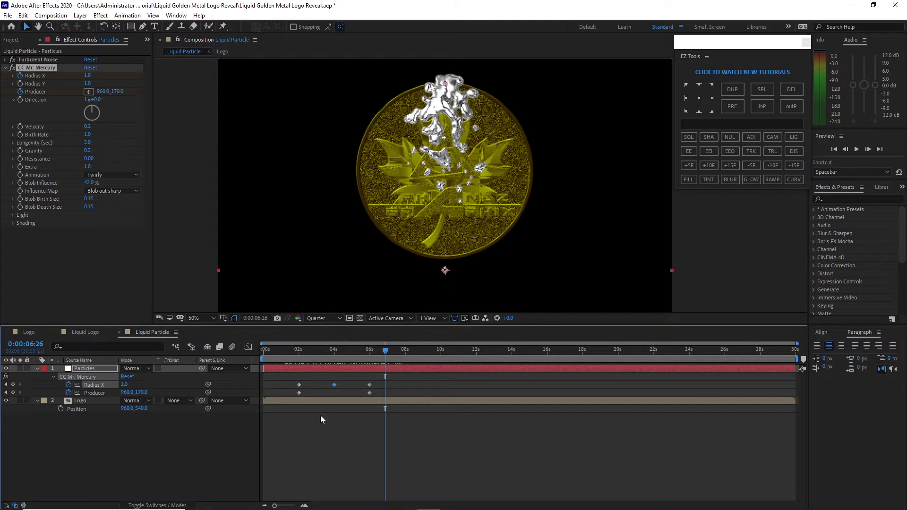
key(F9)
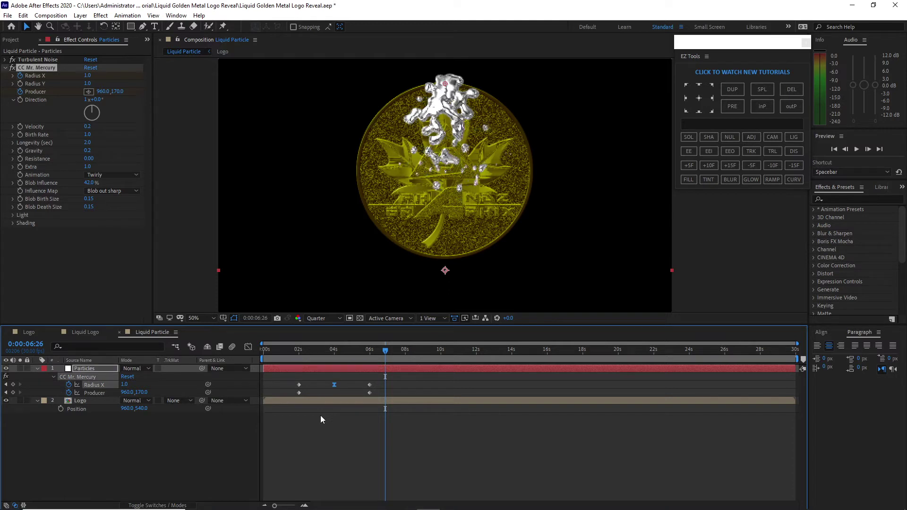
click(249, 347)
drag(414, 373, 455, 376)
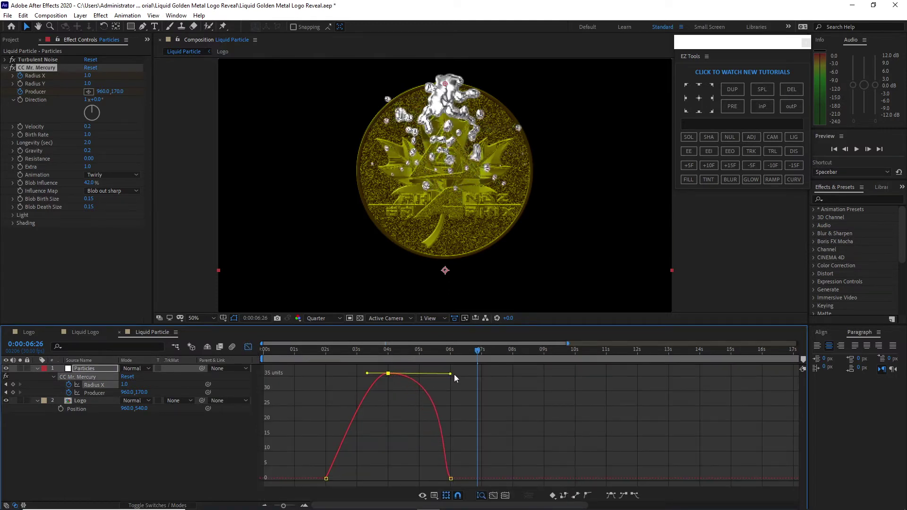
drag(367, 373, 327, 374)
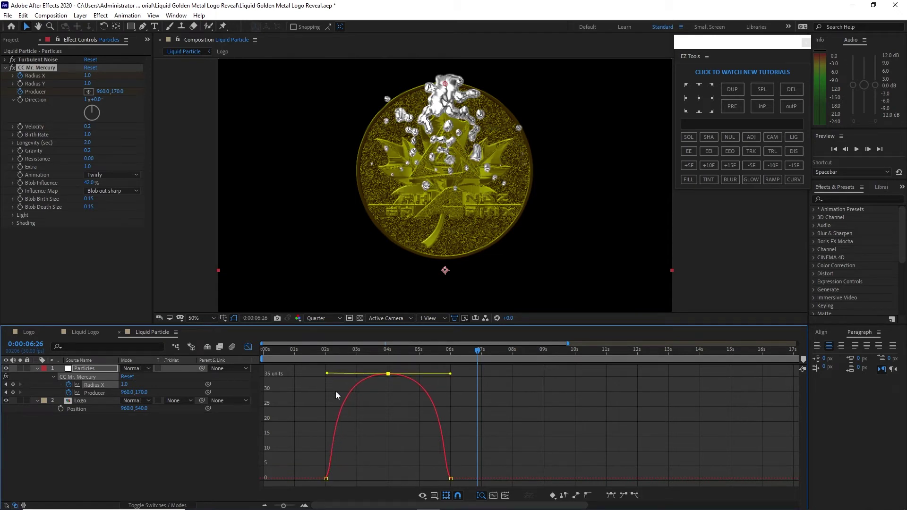
Step: Ease the last Radius X keyframe in and the first one out, steepening both ends of the value curve
drag(347, 445, 468, 484)
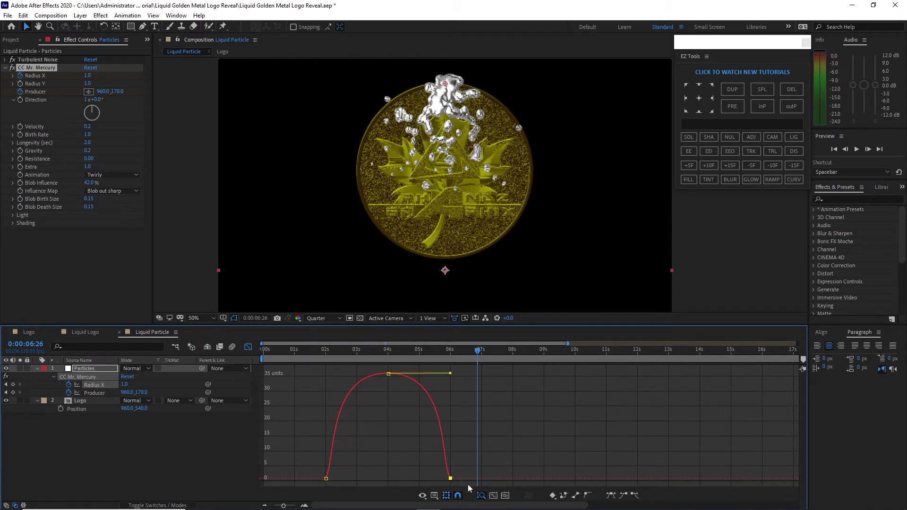
click(624, 497)
drag(432, 479, 448, 454)
drag(309, 460, 330, 450)
click(635, 495)
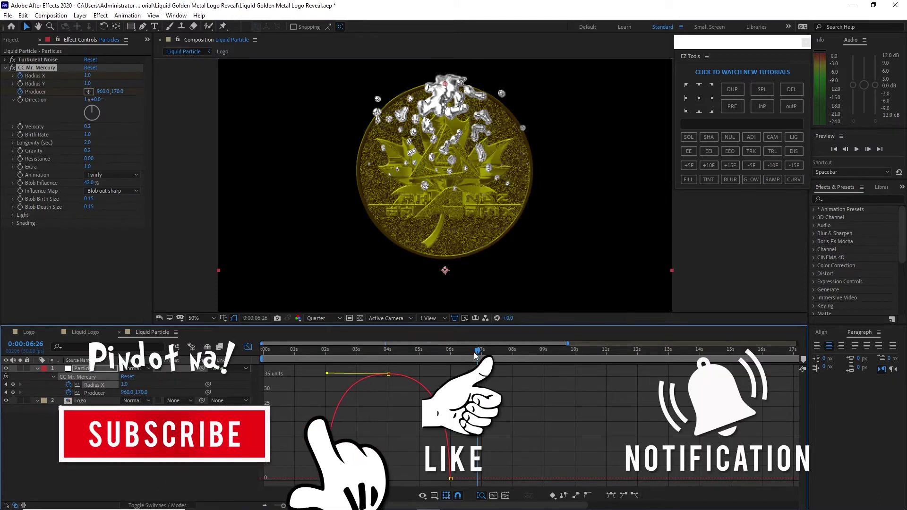
drag(478, 350, 442, 359)
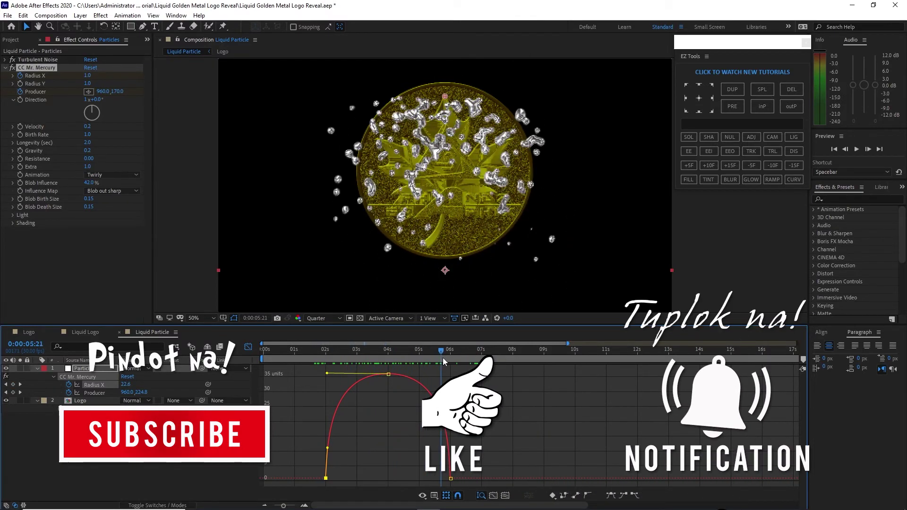
click(248, 347)
Step: At 0:00:01:00, keyframe CC Mr. Mercury's Birth Rate at 0
click(337, 350)
drag(337, 351, 294, 355)
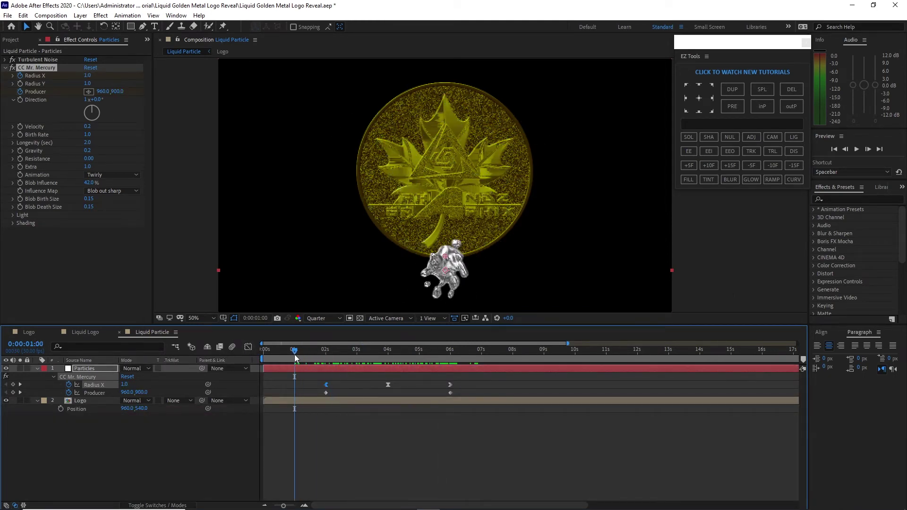
click(22, 135)
click(87, 135)
text(0)
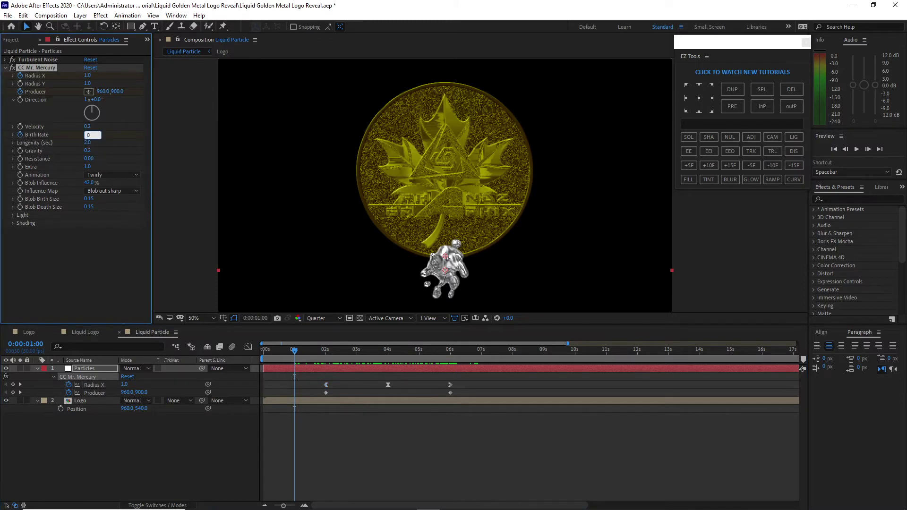
Step: At 0:00:01:20, set CC Mr. Mercury's Birth Rate to 0.7
drag(293, 351, 315, 353)
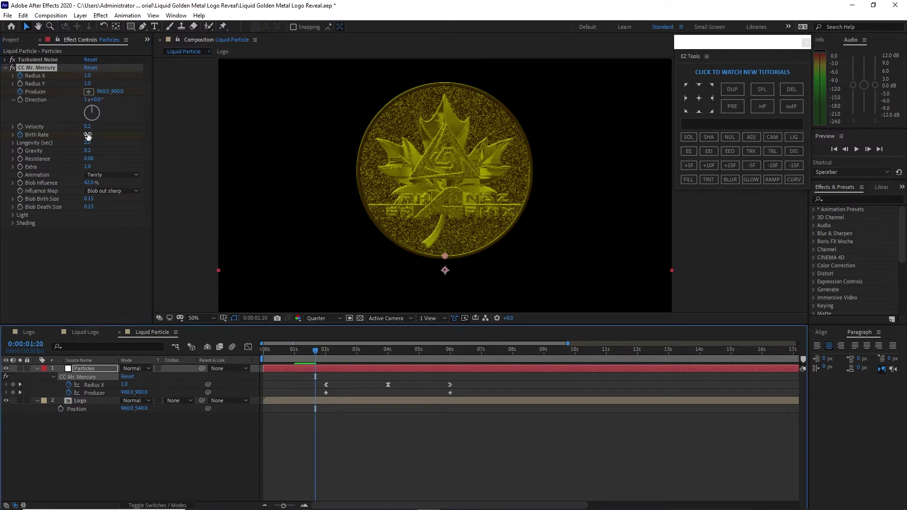
click(87, 135)
key(BackSpace)
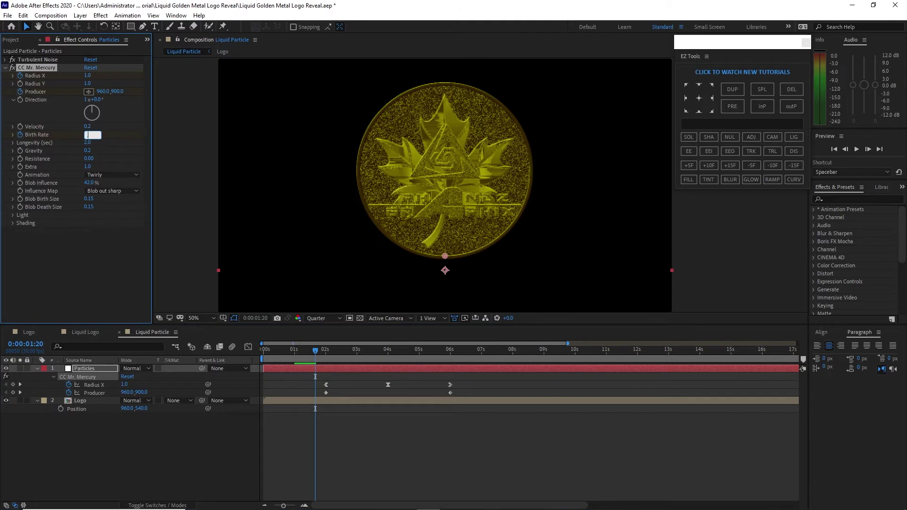
text(7)
Step: At 0:00:04:00, set CC Mr. Mercury's Birth Rate to 3
drag(316, 350, 387, 361)
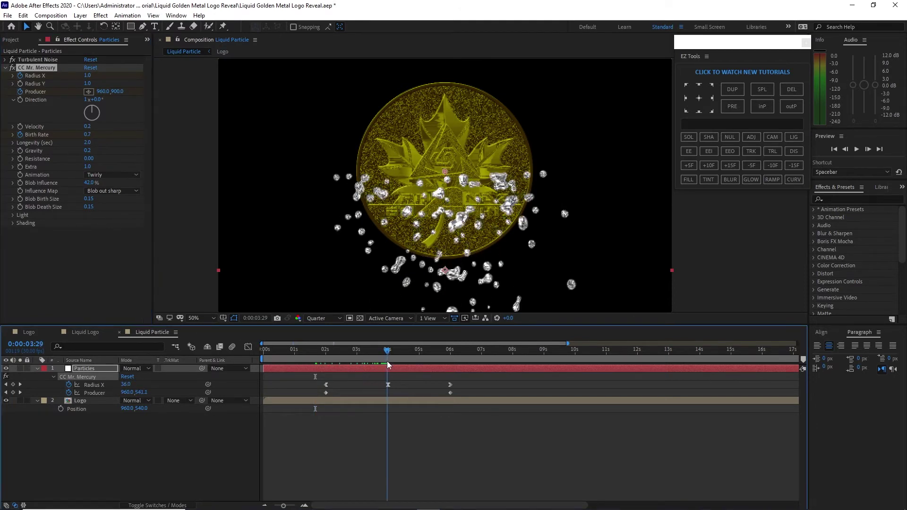
click(88, 134)
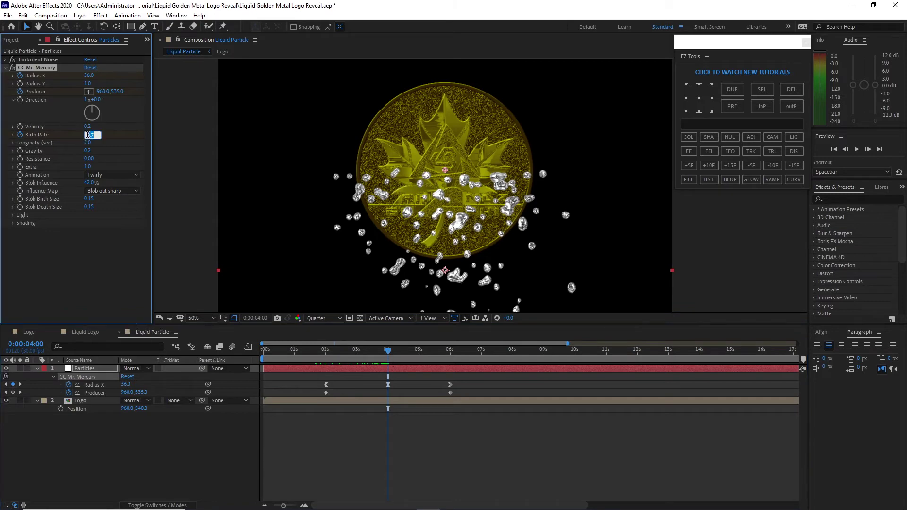
text(3)
click(388, 360)
Step: At 0:00:06:05, set CC Mr. Mercury's Birth Rate to 0.7
drag(390, 353, 452, 364)
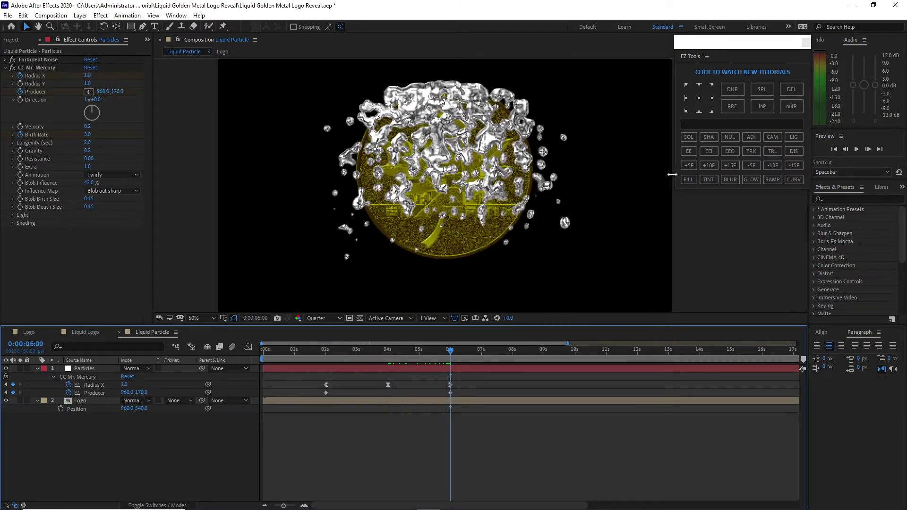
click(689, 165)
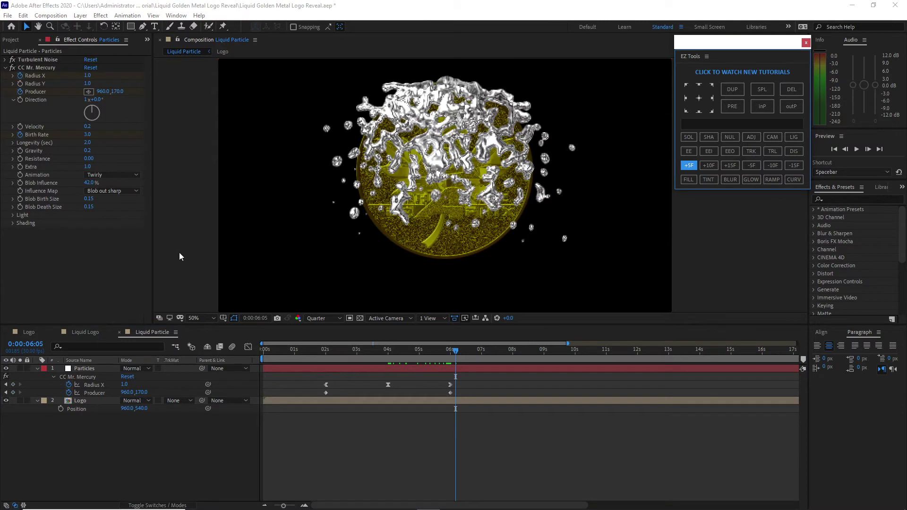
click(87, 135)
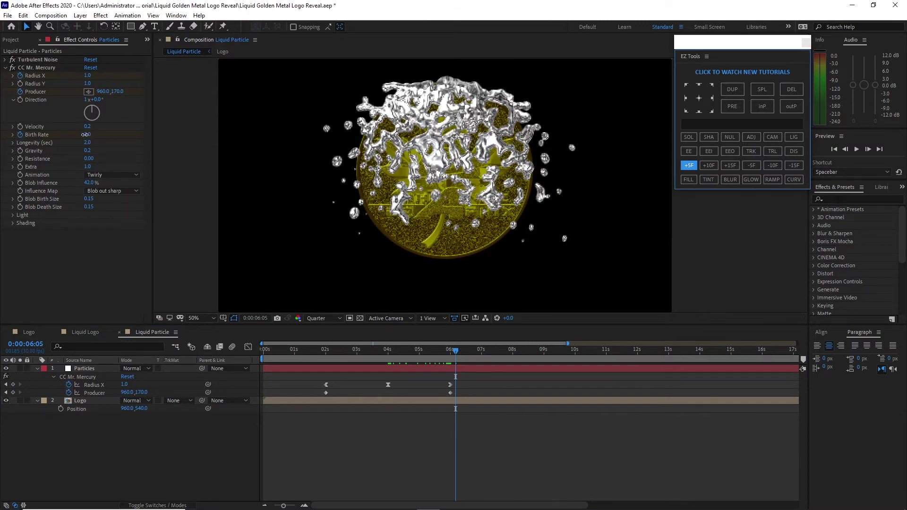
key(BackSpace)
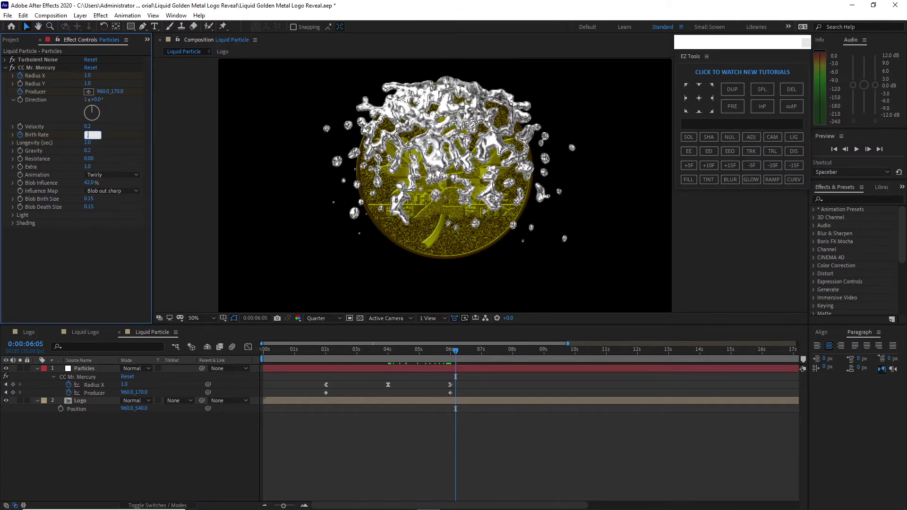
Step: Five frames further on, at 0:00:06:10, set CC Mr. Mercury's Birth Rate to 0
click(687, 166)
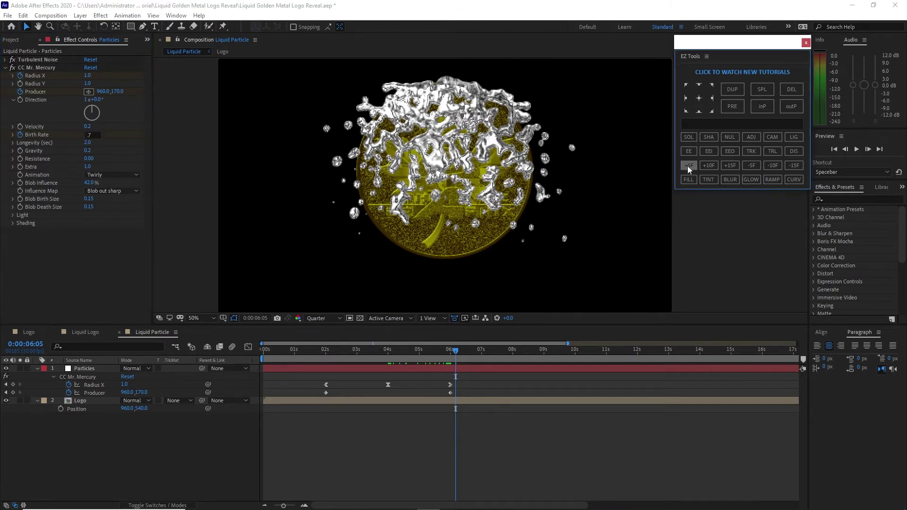
click(87, 135)
text(0)
Step: Reveal the Particles layer's keyframes, scrub through the animation to 0:00:09:07, and collapse the layer again
click(283, 374)
key(u)
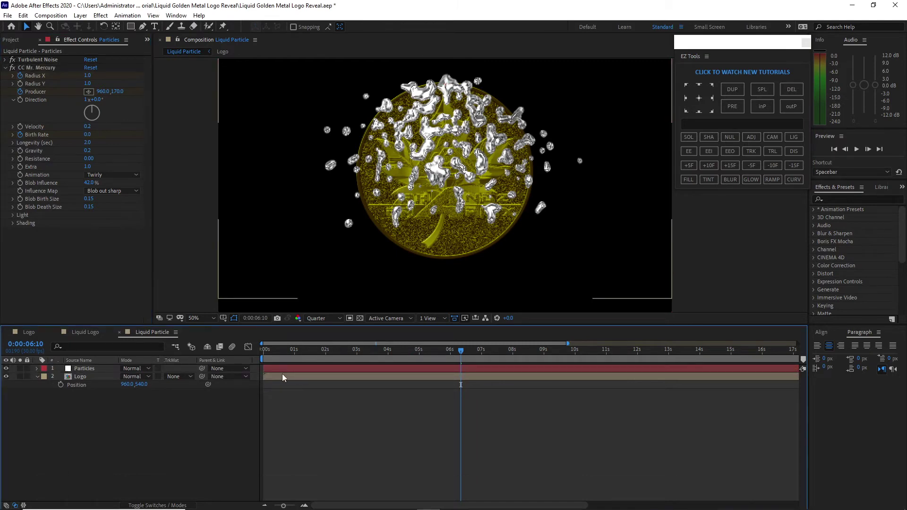
click(285, 366)
key(u)
drag(350, 348, 551, 365)
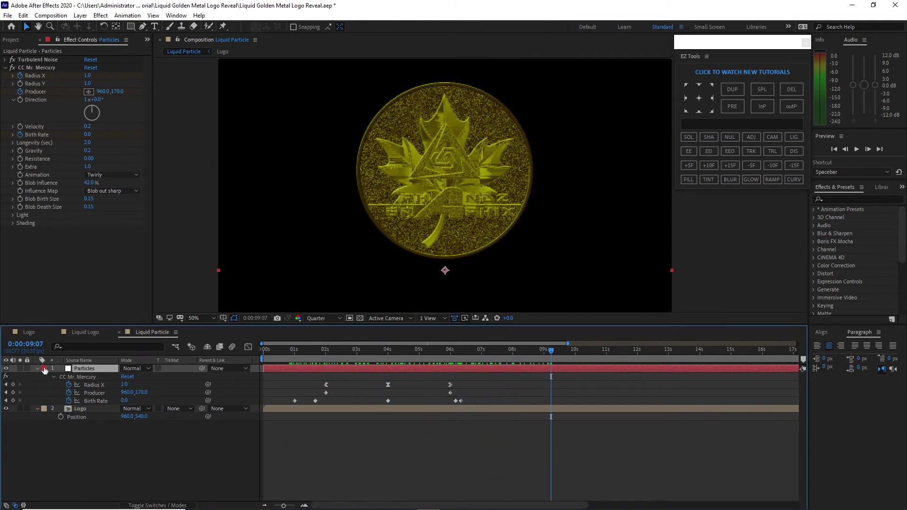
click(37, 368)
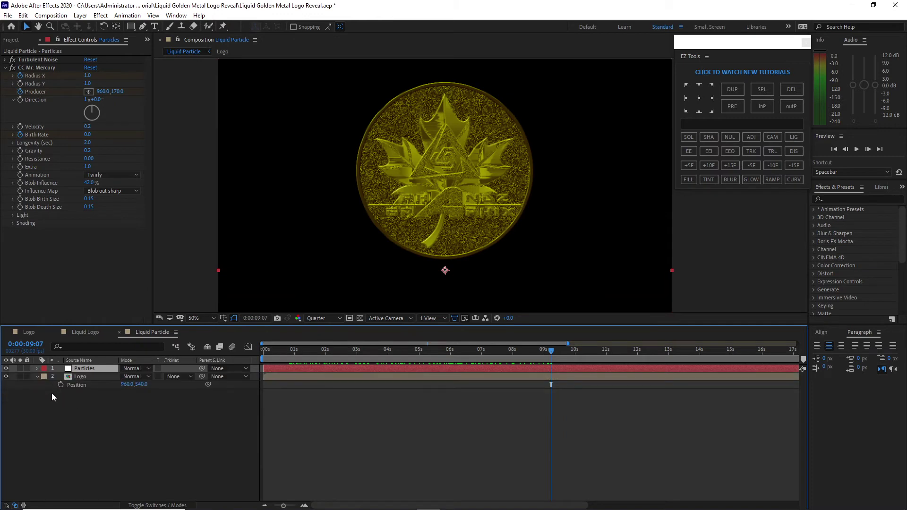
Step: Hide the Logo layer and, viewing the particles at 0:00:04:12, apply the VC Color Vibrance effect to the Particles layer
click(7, 377)
click(401, 350)
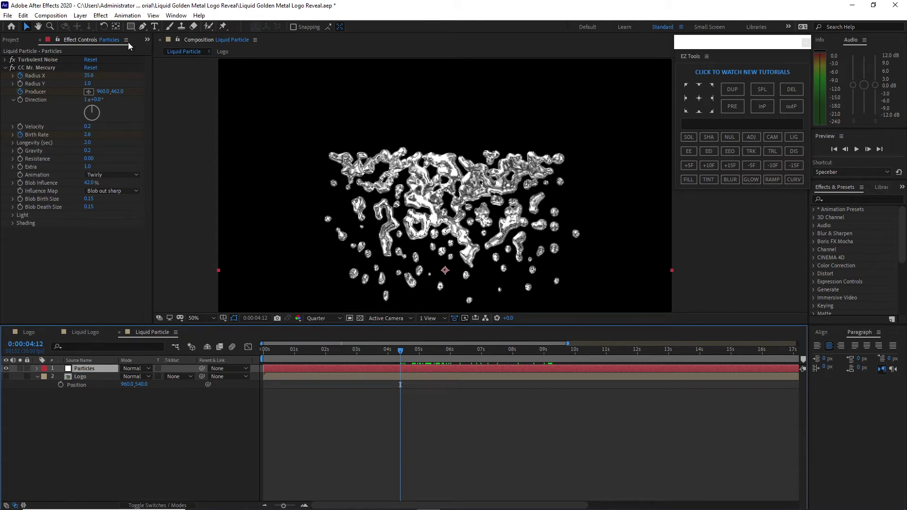
click(100, 16)
mouse_move(190, 314)
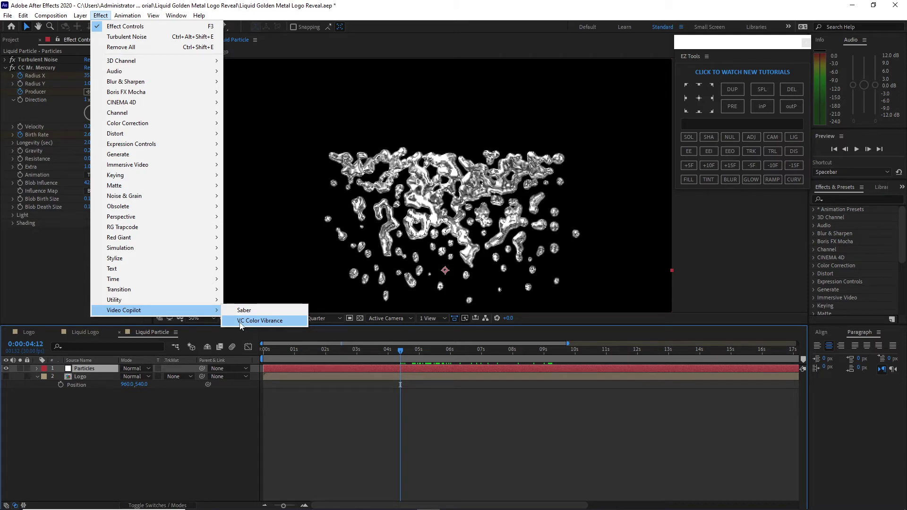
click(260, 321)
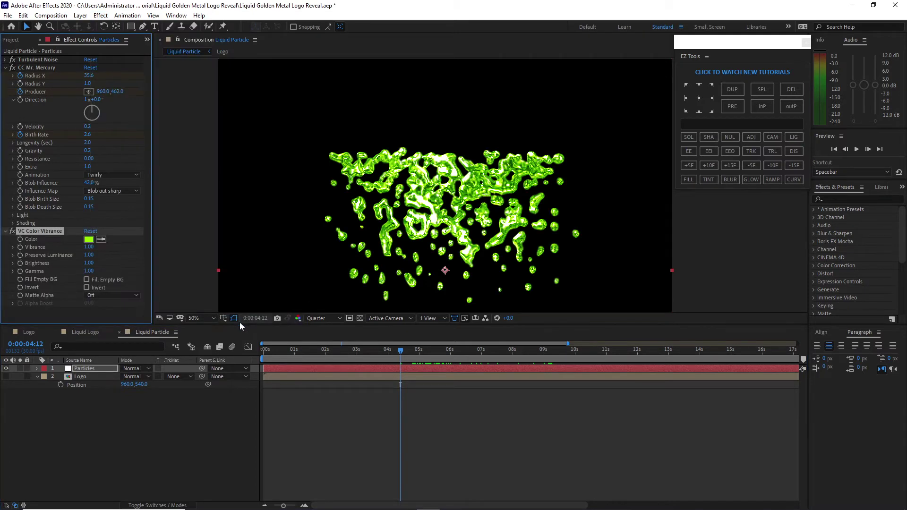
Step: Set the VC Color Vibrance color on the Particles layer to hex 665B00
click(89, 240)
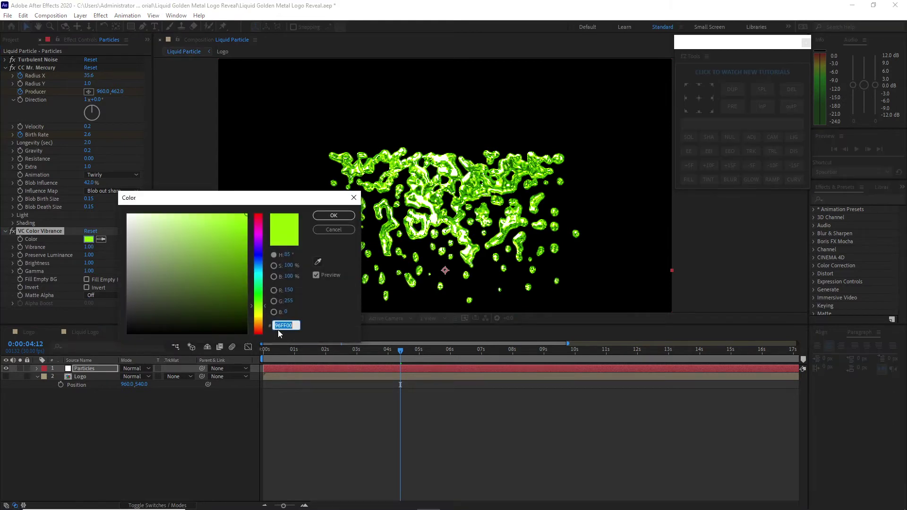
text(66)
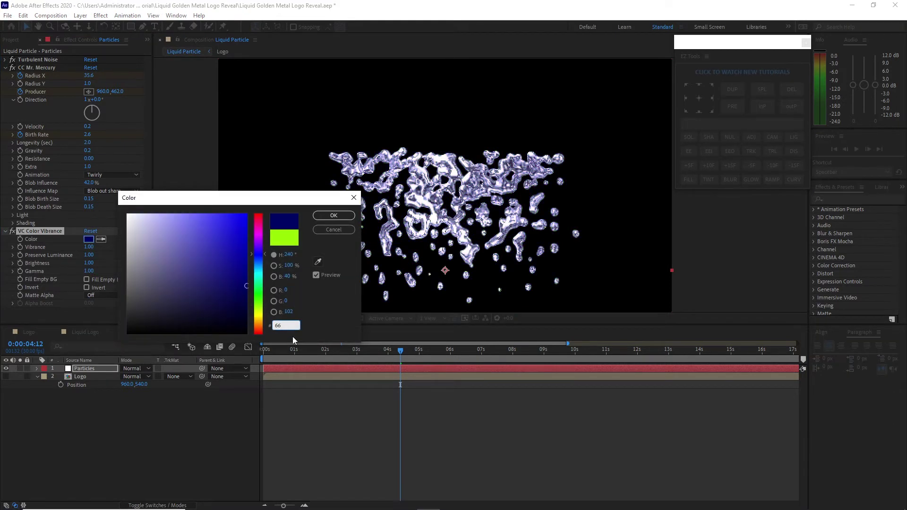
text(5B00)
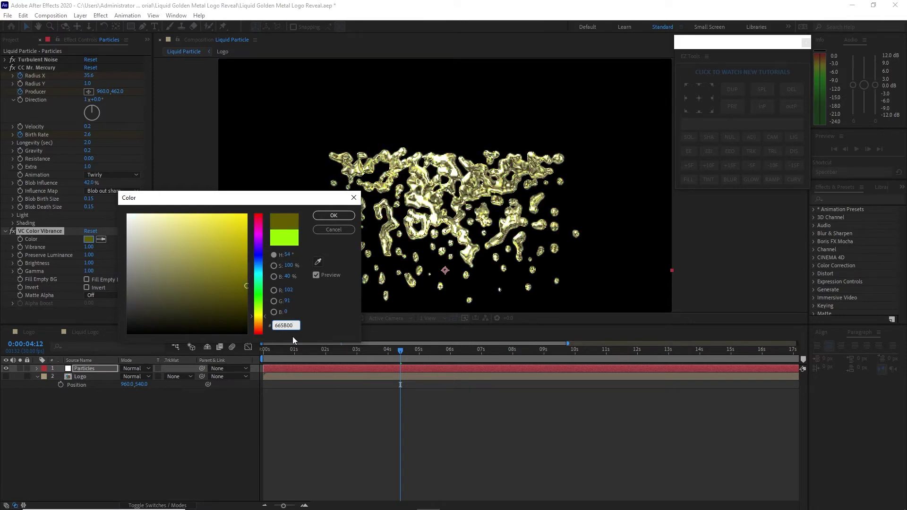
click(334, 215)
Step: Apply the Curves color correction effect to the Particles layer
click(101, 15)
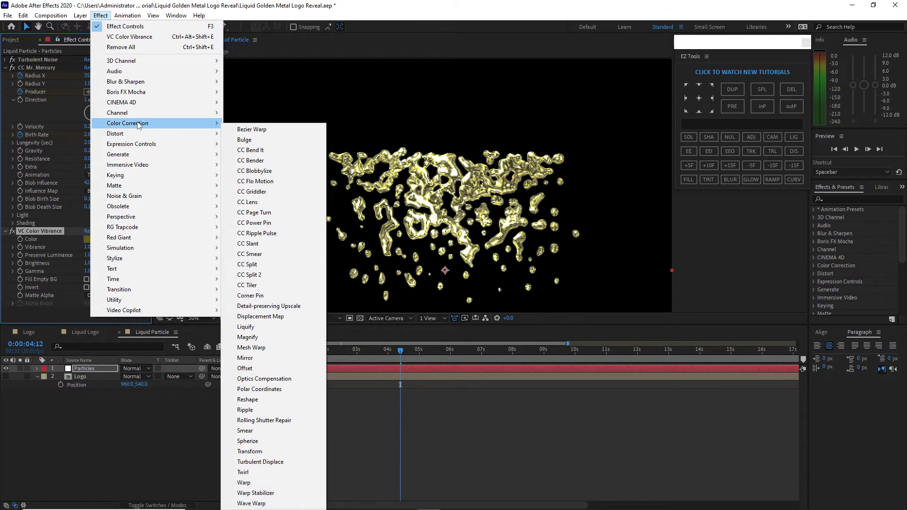
mouse_move(138, 124)
click(250, 366)
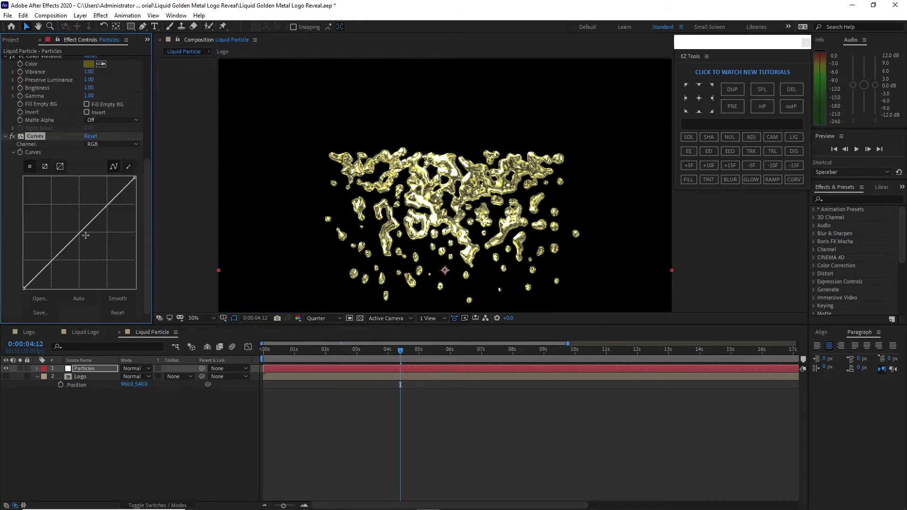
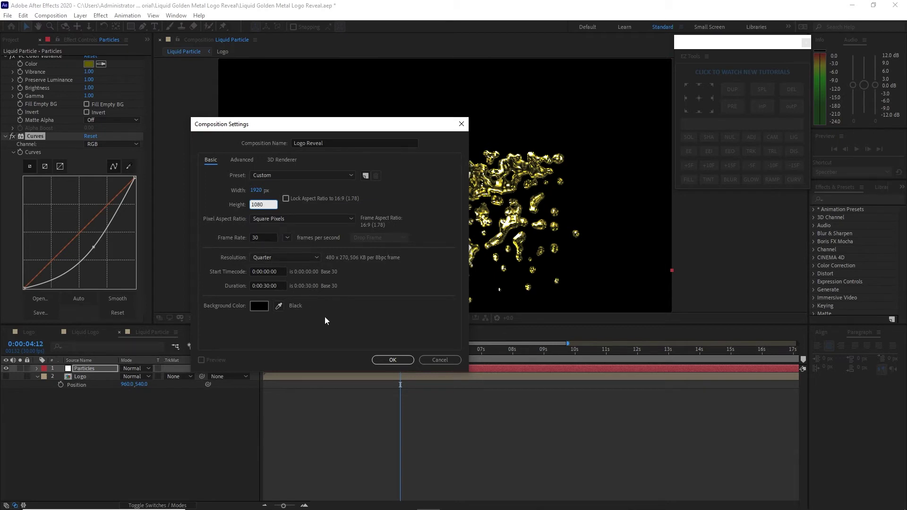
Step: Create the 1920 × 1080, 30-second Logo Reveal composition and place Liquid Particle in it with Liquid Logo above
click(392, 361)
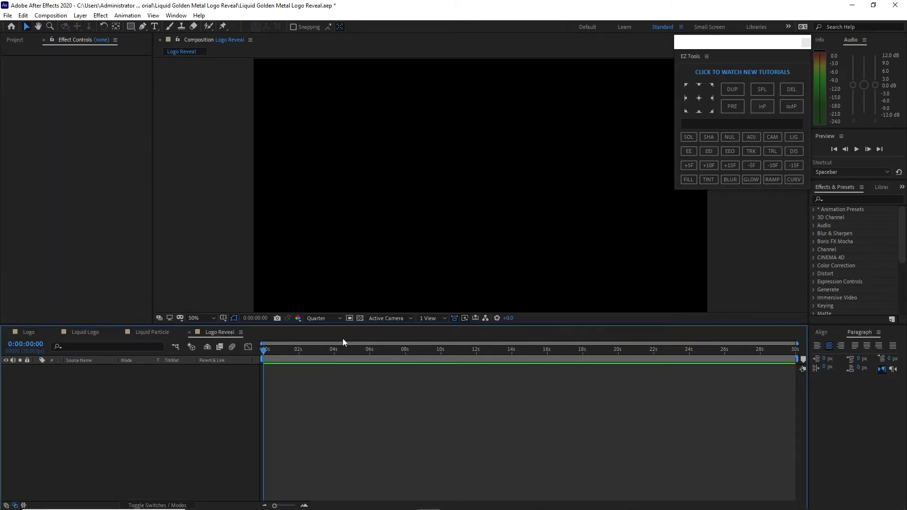
click(18, 39)
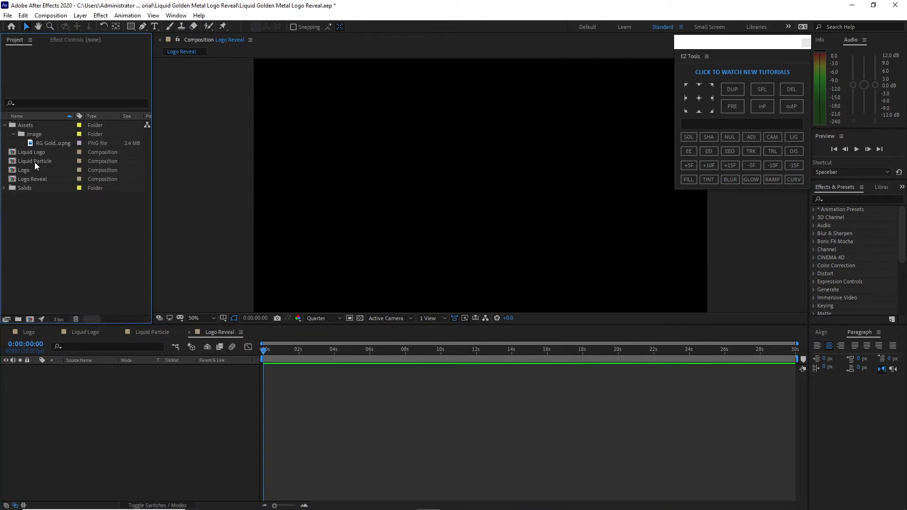
drag(35, 160, 101, 378)
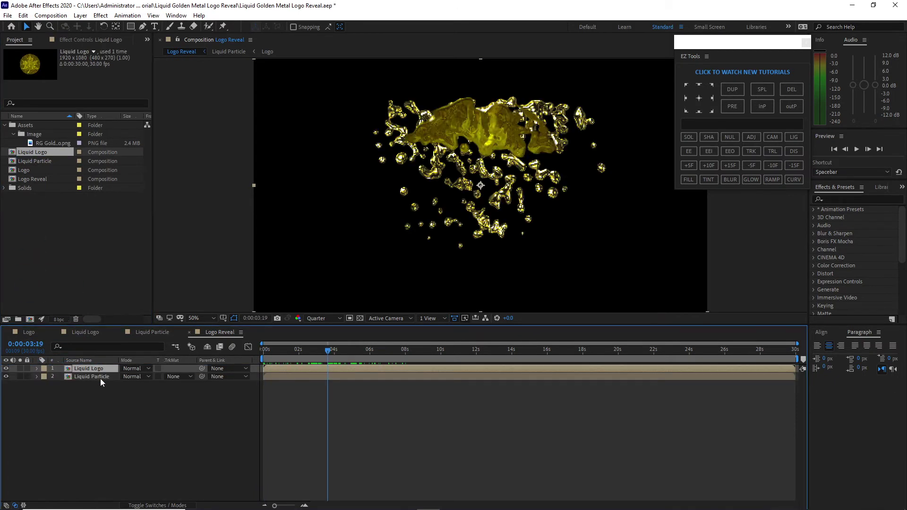
Step: Set the Liquid Particle layer's Position to 960, 963, checking the particles against the logo around 0:00:06:01 and 0:00:05:29
click(100, 379)
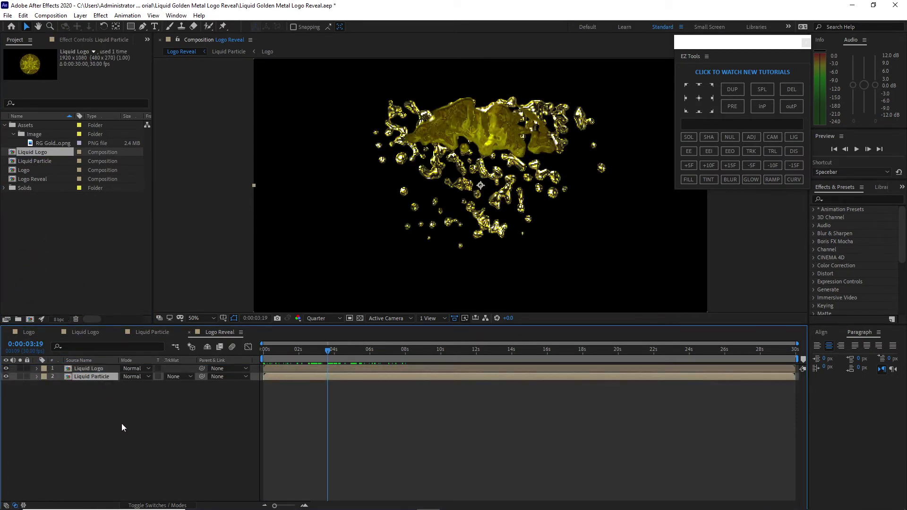
key(p)
drag(329, 352, 410, 354)
drag(142, 388, 391, 429)
drag(409, 352, 371, 352)
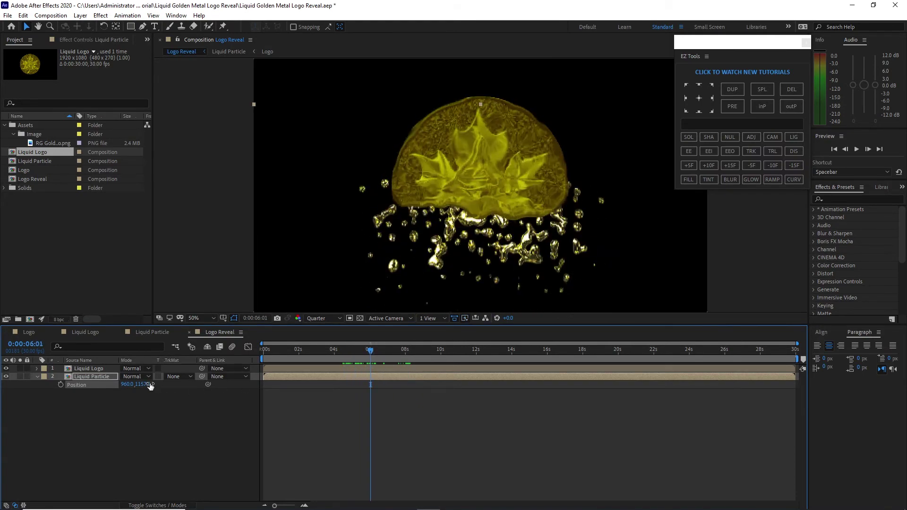
drag(147, 384, 75, 362)
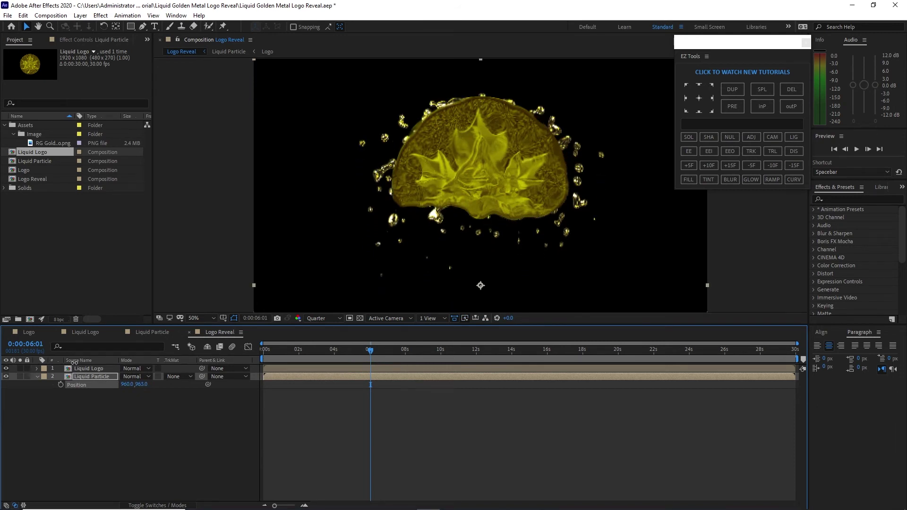
key(Page_Up)
key(Page_Up)
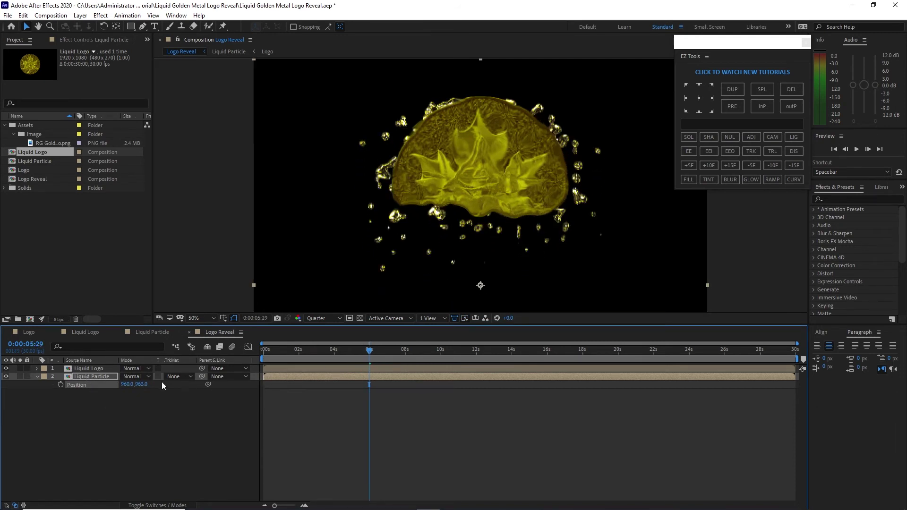
Step: Enable time remapping on the Liquid Particle layer and swap its first and last Time Remap keyframes to reverse playback
right_click(106, 376)
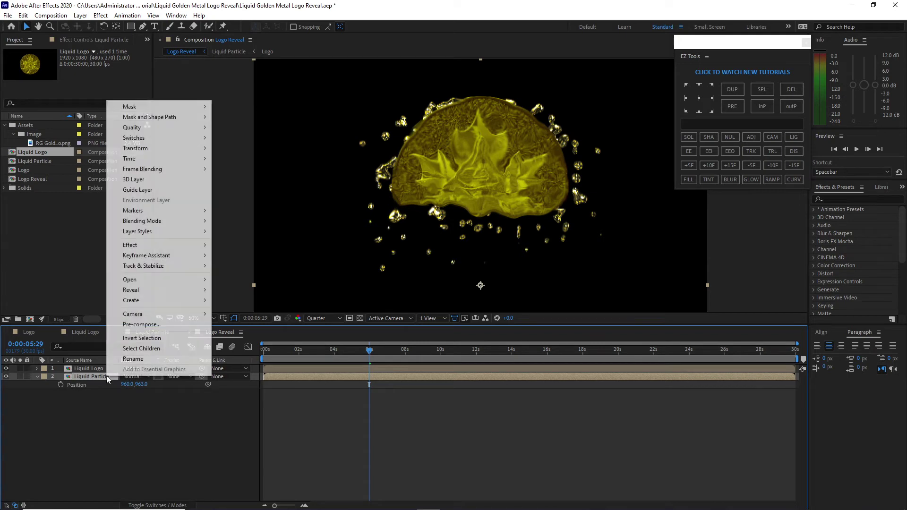
mouse_move(148, 159)
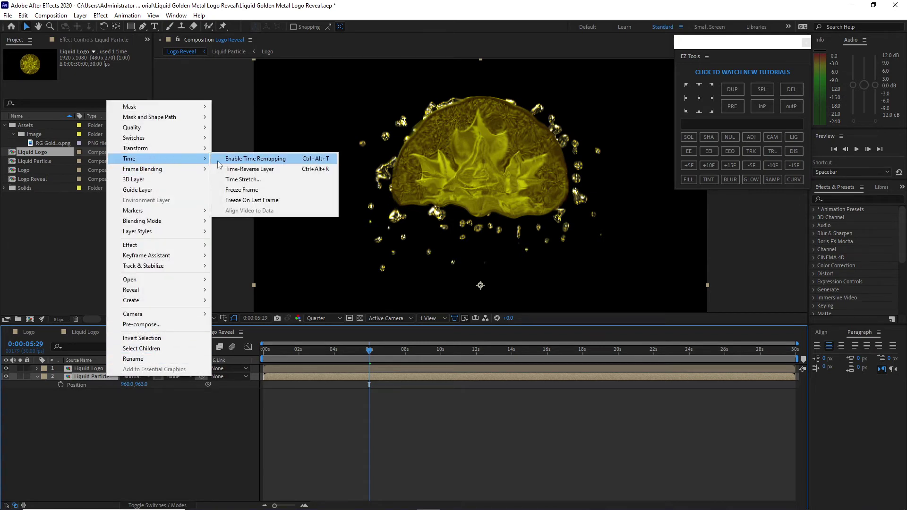
click(234, 159)
drag(264, 385, 511, 391)
drag(706, 387, 263, 384)
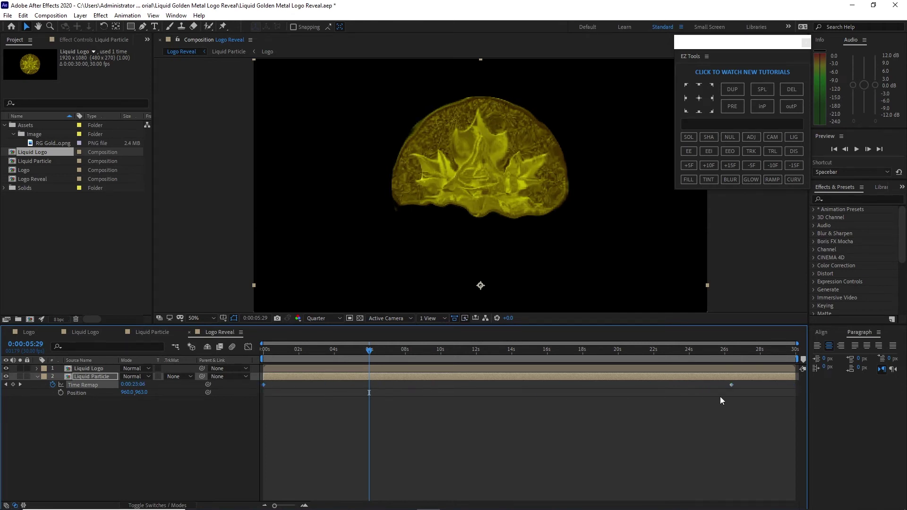
drag(733, 385, 794, 398)
Step: Add Time Remap keyframes to the Liquid Particle layer at 0:00:21:27 and 0:00:28:24
drag(369, 352, 653, 348)
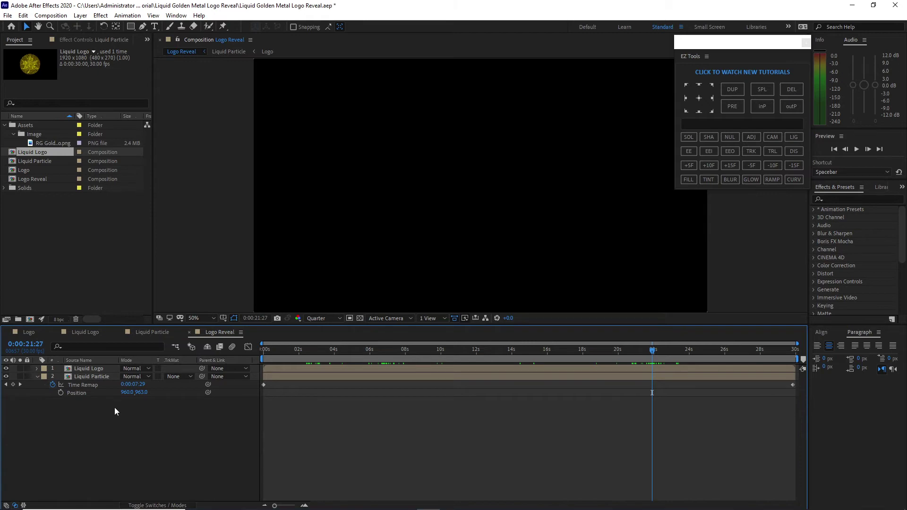
click(13, 385)
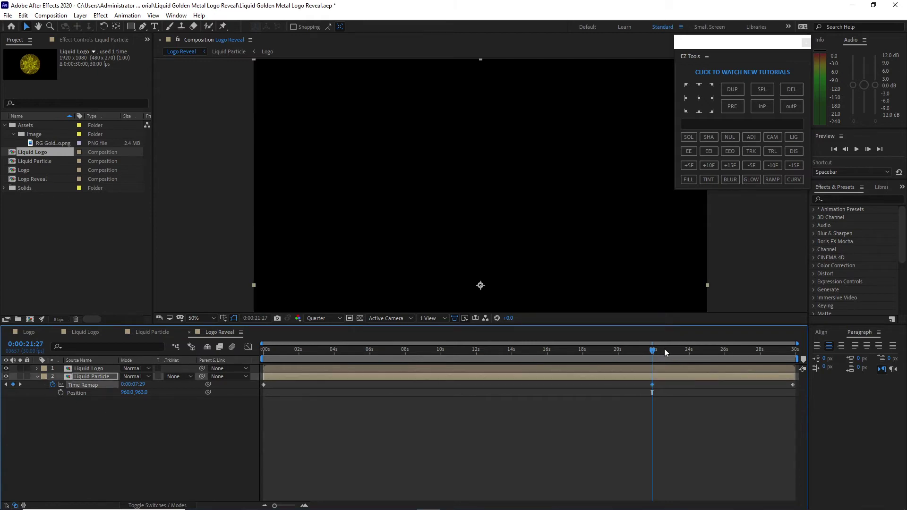
drag(656, 349, 775, 359)
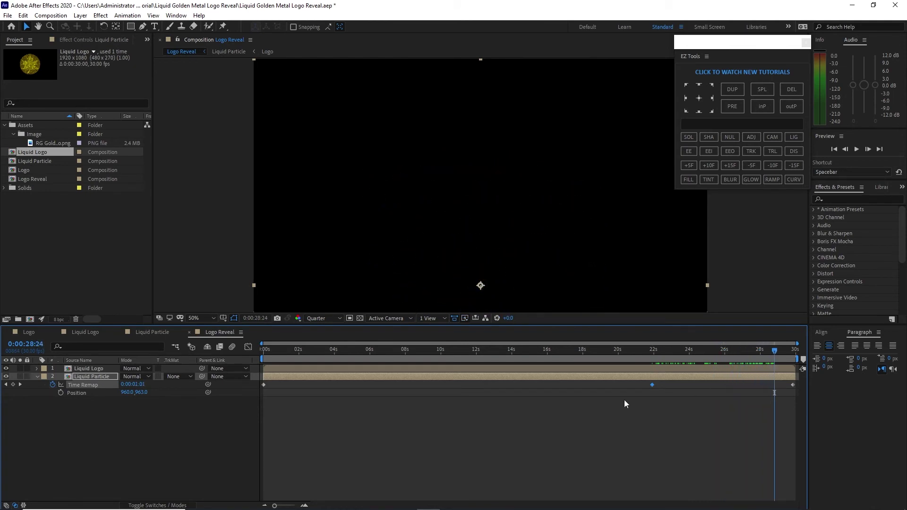
click(12, 385)
Step: Shift the two middle Time Remap keyframes together so the first sits at about 1.3 seconds, and scrub back to 0:00:00:29
drag(636, 398, 779, 386)
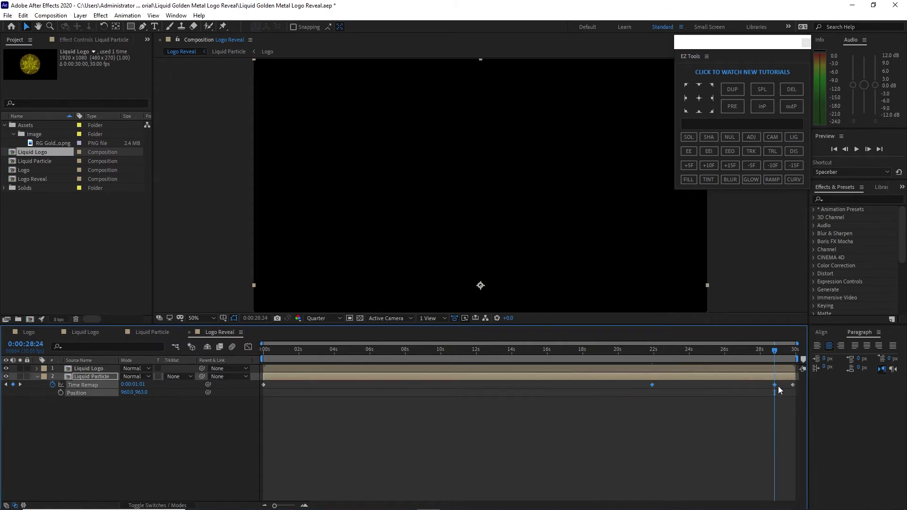
drag(653, 385, 534, 384)
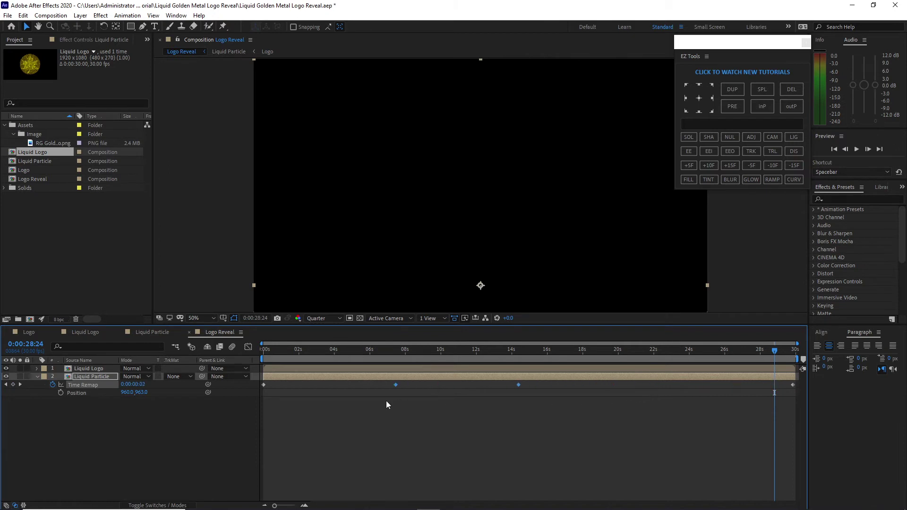
drag(299, 392, 292, 390)
drag(774, 352, 284, 361)
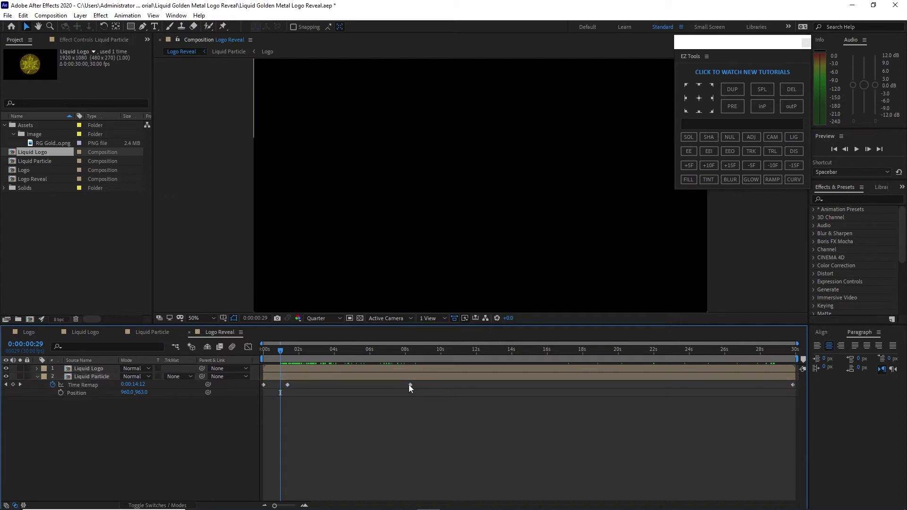
Step: Spread the two middle Time Remap keyframes to about 1 second and 10 seconds, scrubbing through the reveal to check the timing
drag(409, 385, 469, 392)
drag(286, 384, 264, 384)
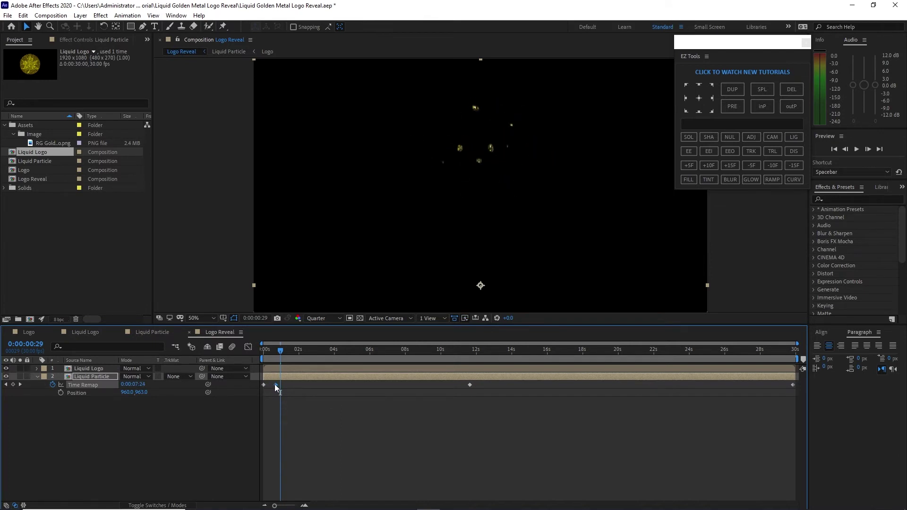
drag(279, 353, 478, 359)
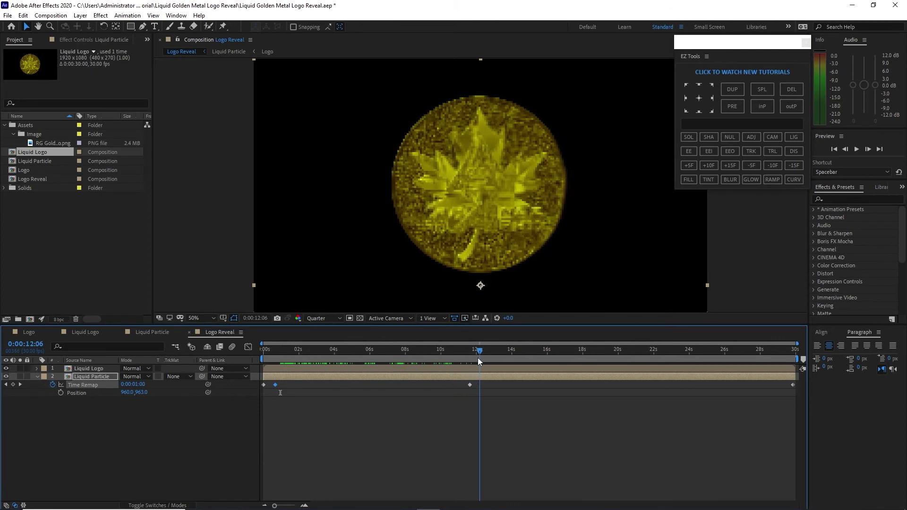
key(ctrl+z)
Step: Pre-compose the Liquid Logo and Liquid Particle layers as Final, moving all attributes into the new composition
drag(93, 453, 78, 367)
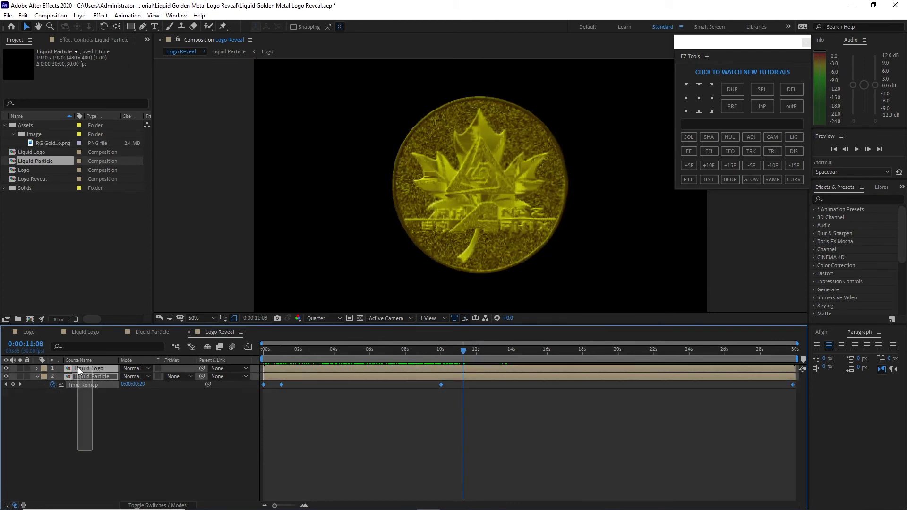
right_click(98, 377)
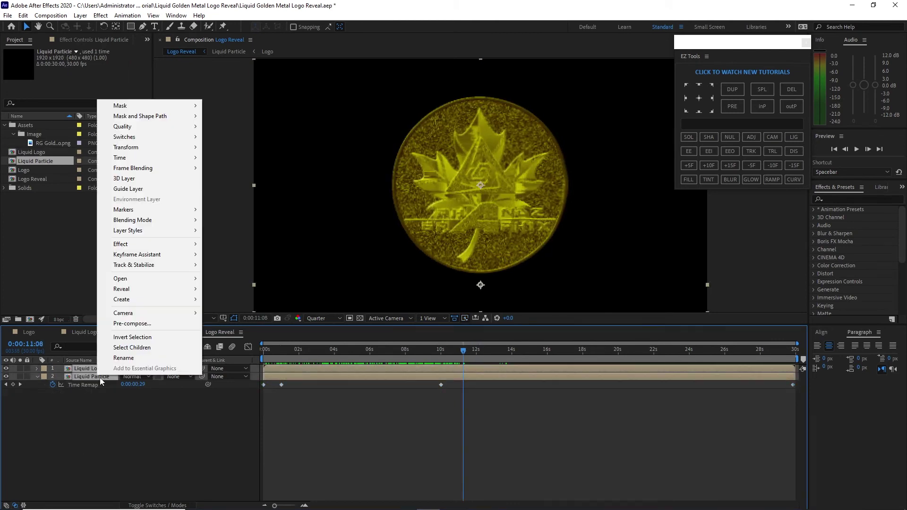
click(122, 326)
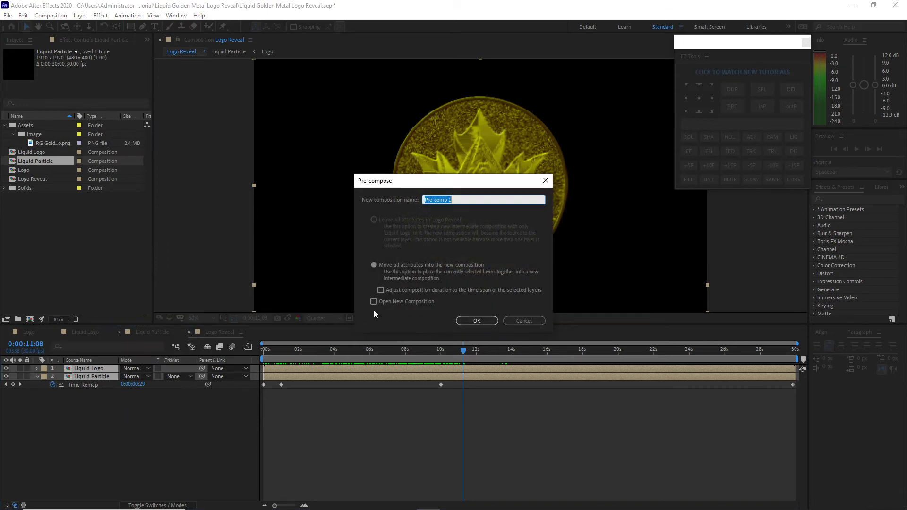
text(F)
click(374, 267)
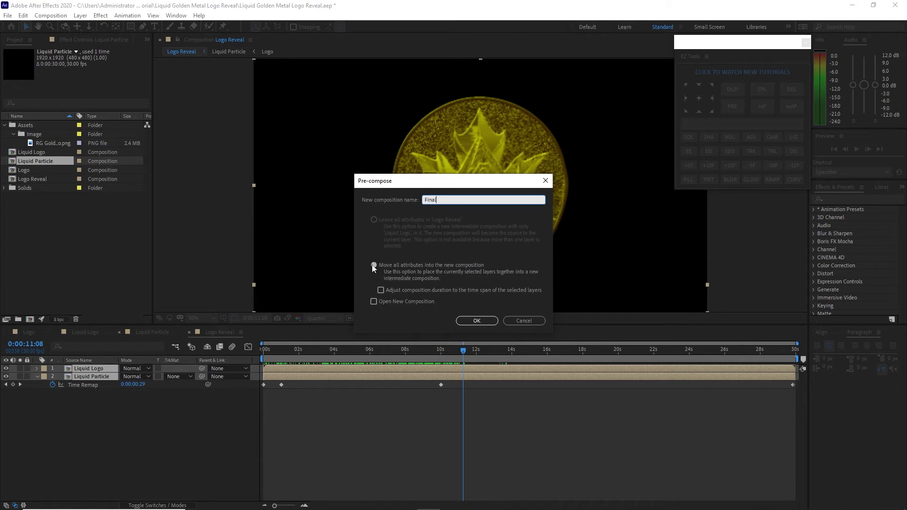
click(477, 321)
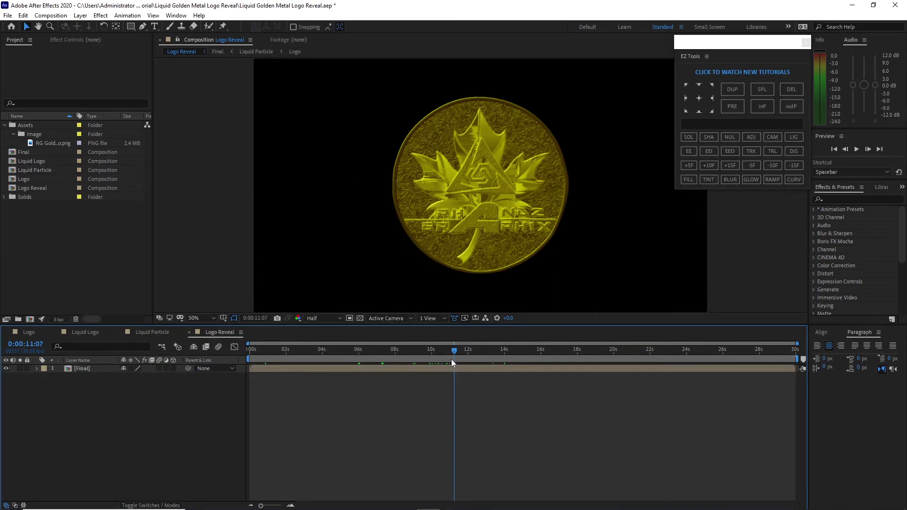
Step: Create a new 1920 × 1080, 30 fps composition named Floor with a 30-second duration
click(50, 15)
click(66, 36)
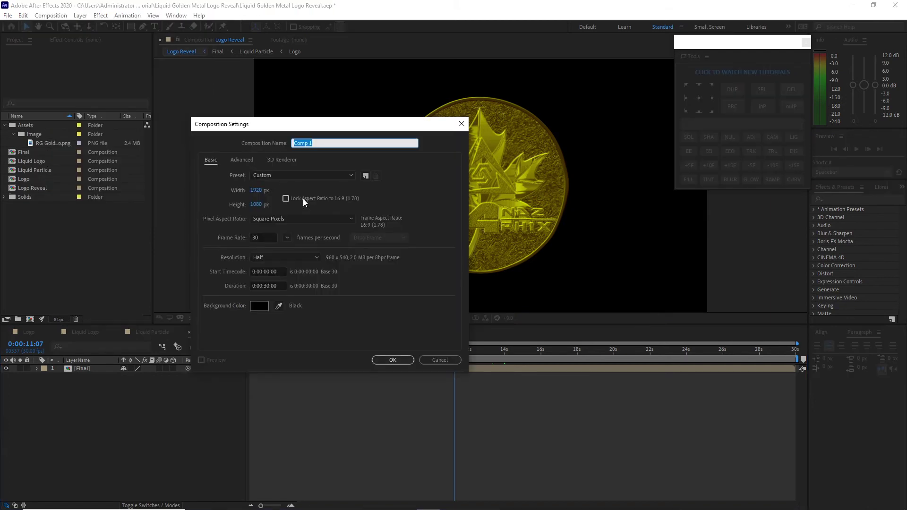
text(Floor)
click(392, 360)
Step: Add a white 1920 × 1080 solid named Floor to the Floor composition
click(86, 20)
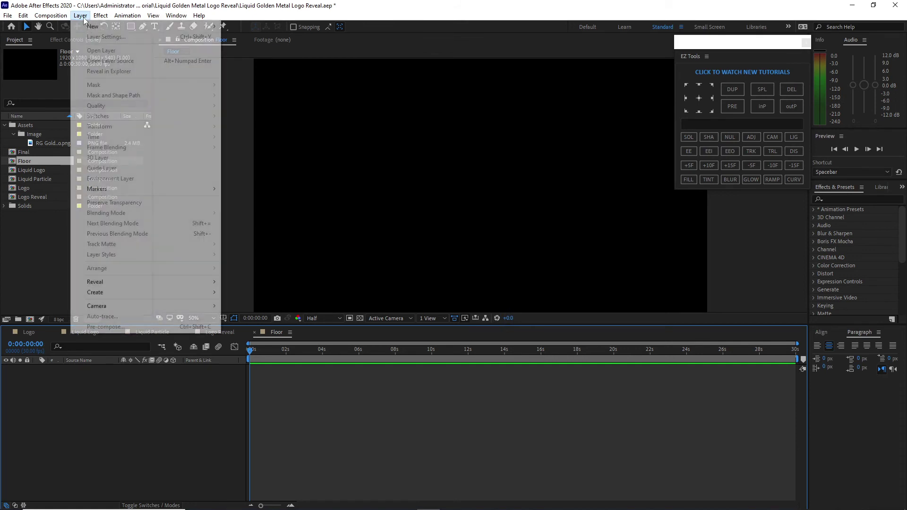
mouse_move(94, 27)
click(237, 37)
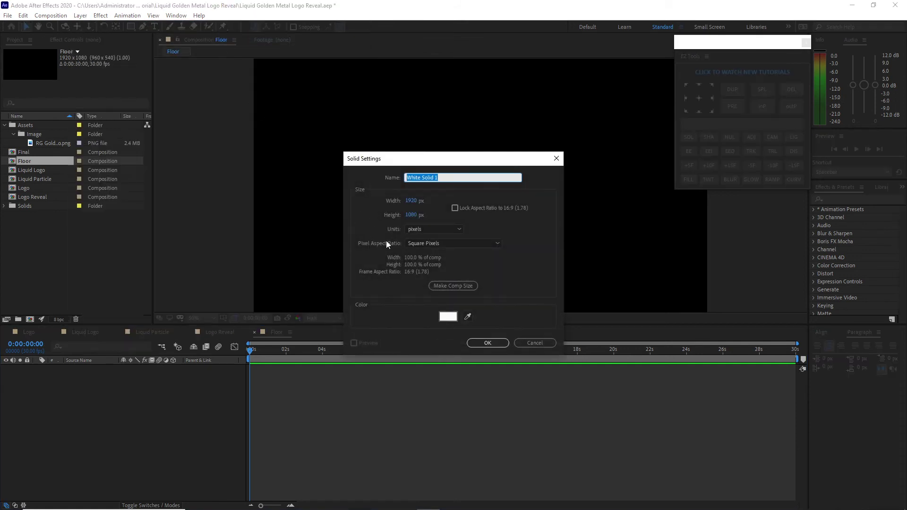
text(Floor)
click(488, 342)
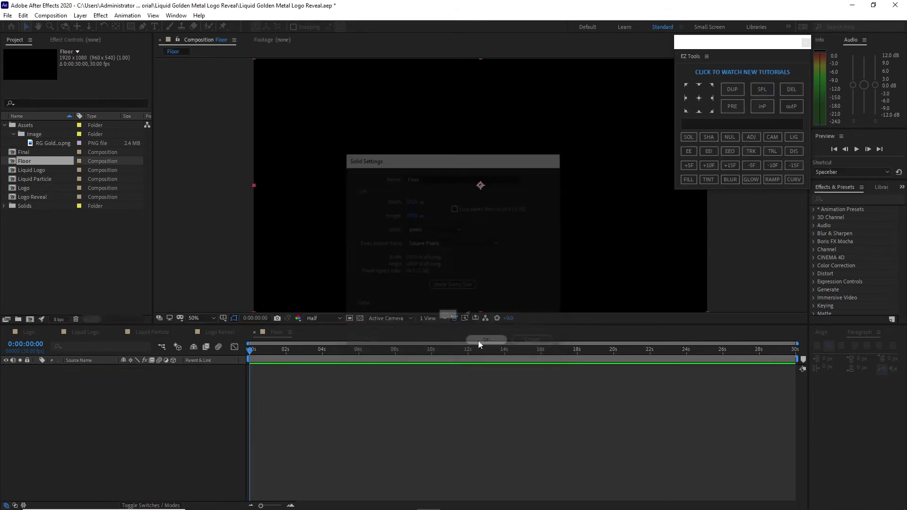
Step: Apply the Motion Tile effect to the Floor solid
click(100, 15)
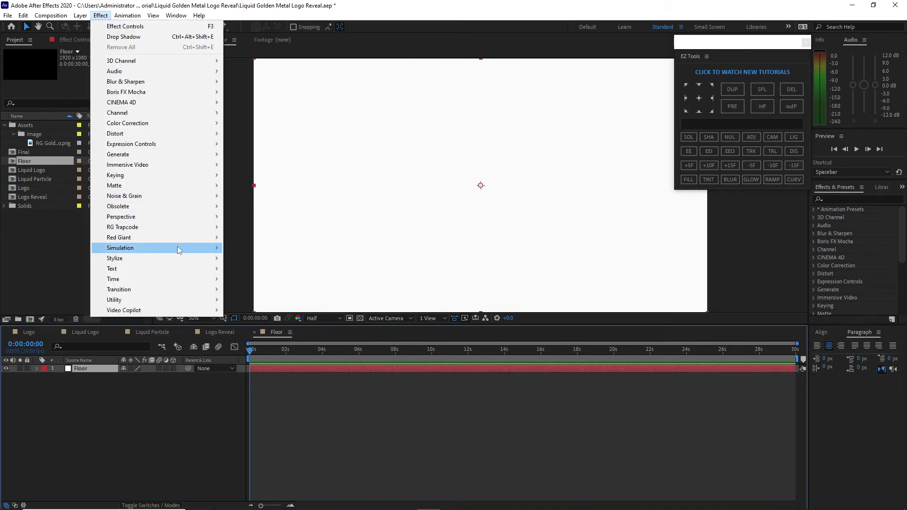
mouse_move(189, 264)
click(265, 195)
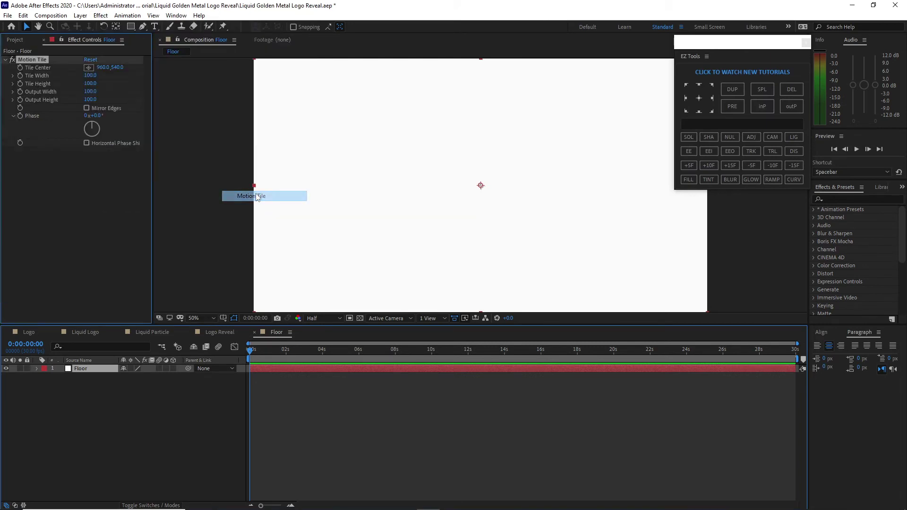
Step: Increase the Motion Tile effect's Output Width and Output Height on the Floor solid
click(91, 92)
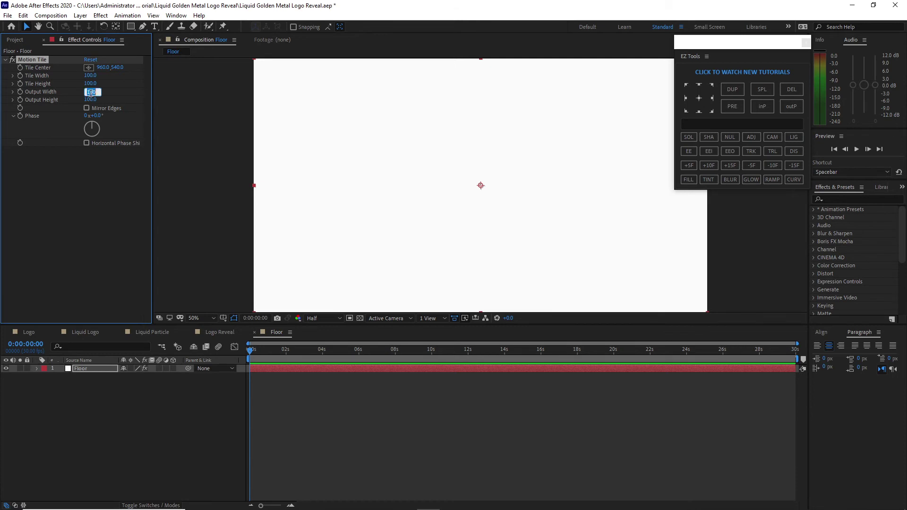
text(2)
click(90, 99)
text(2)
Step: Add the Floor composition beneath the Final layer in the Logo Reveal composition and make both layers 3D
click(216, 332)
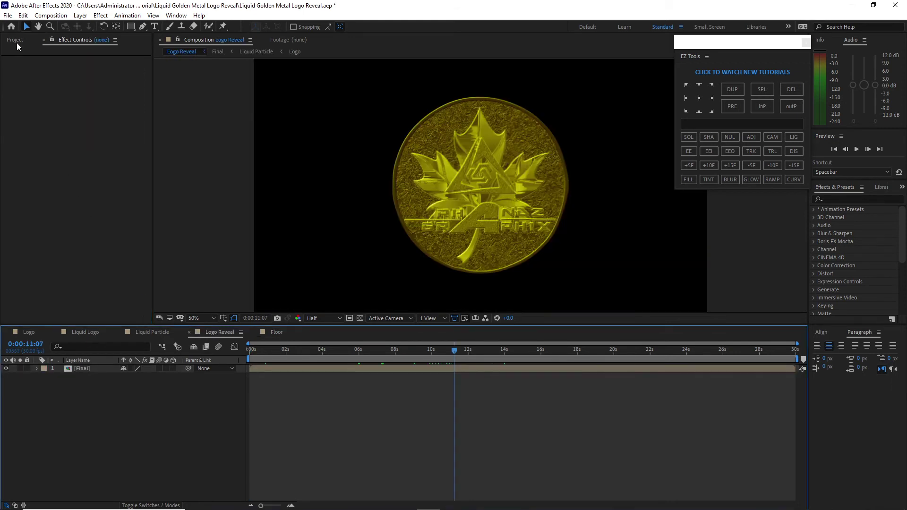
key(ctrl+0)
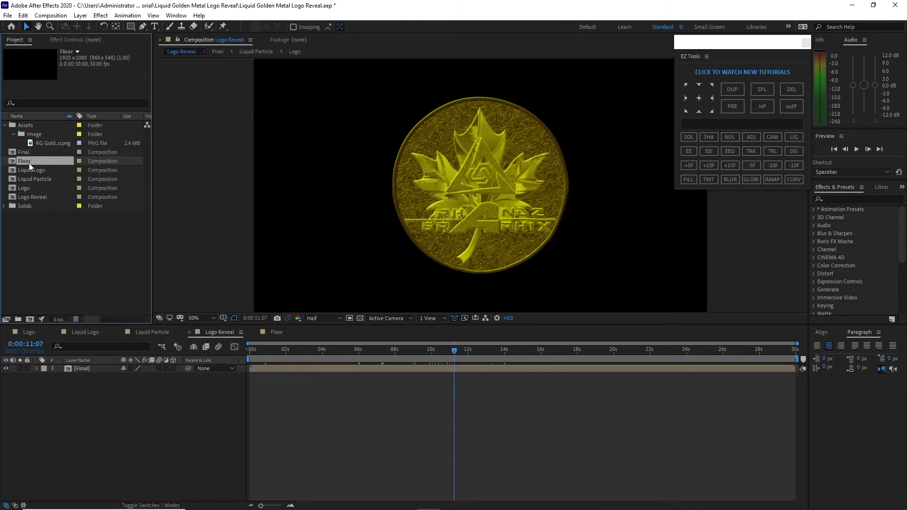
drag(30, 163, 68, 391)
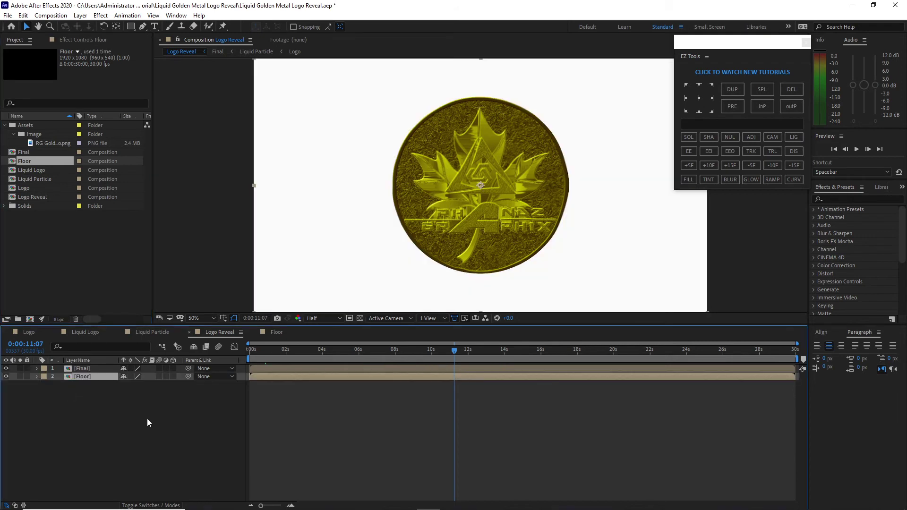
click(172, 368)
click(173, 376)
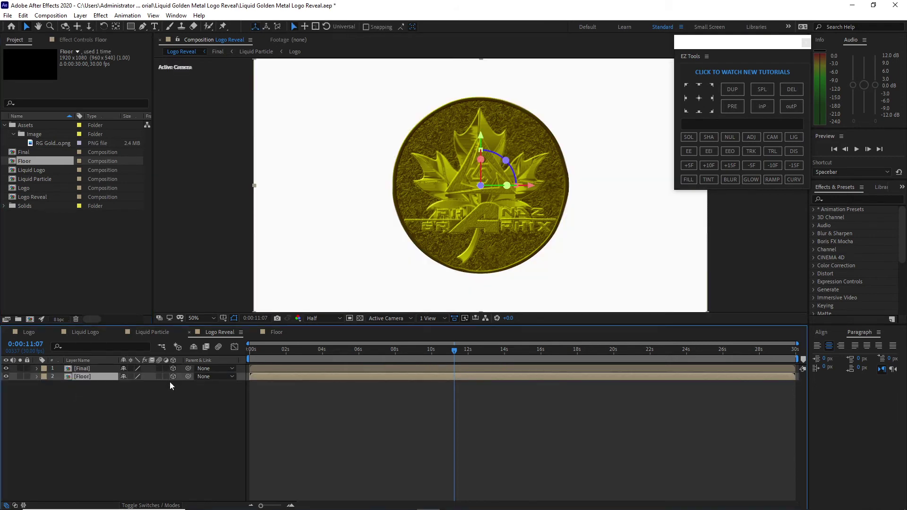
Step: Apply the Drop Shadow effect to the Final layer
click(98, 368)
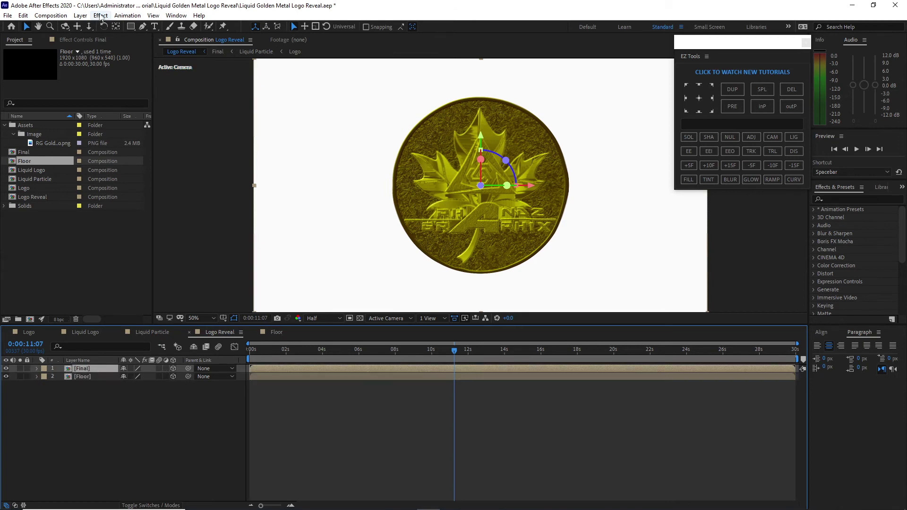
click(100, 16)
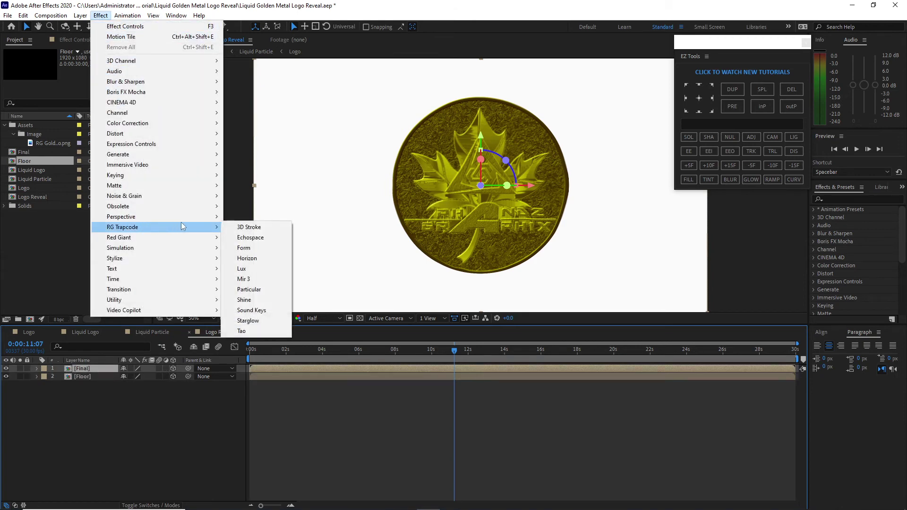
mouse_move(212, 220)
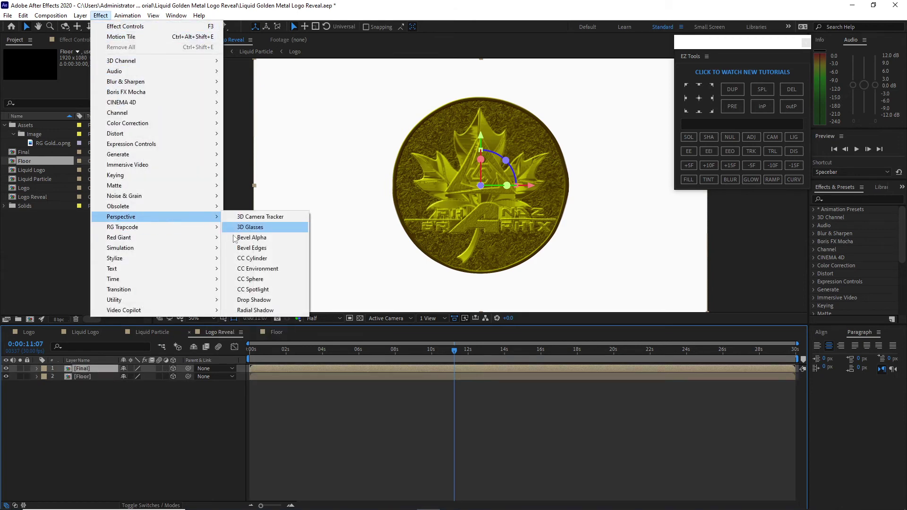
click(261, 301)
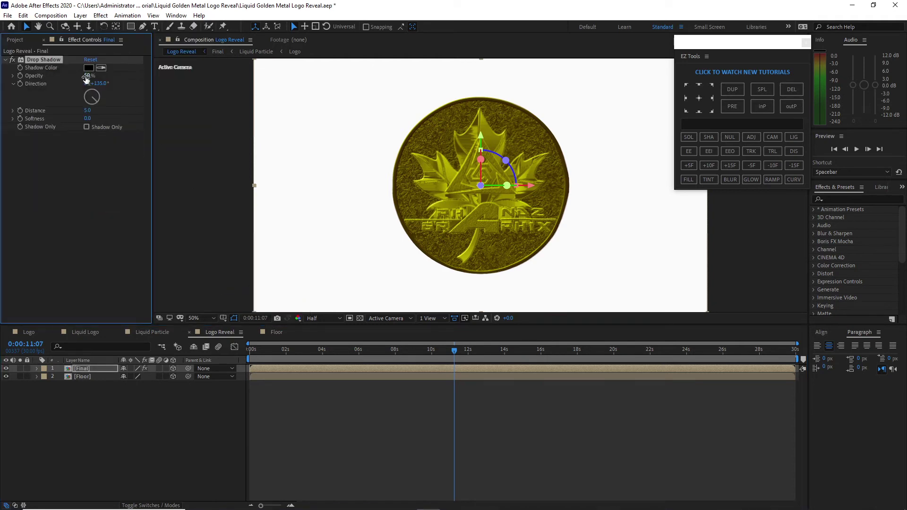
Step: Set the Final layer's drop shadow to 100% opacity, a distance of 15 and a softness of 10
drag(86, 78, 181, 104)
click(87, 110)
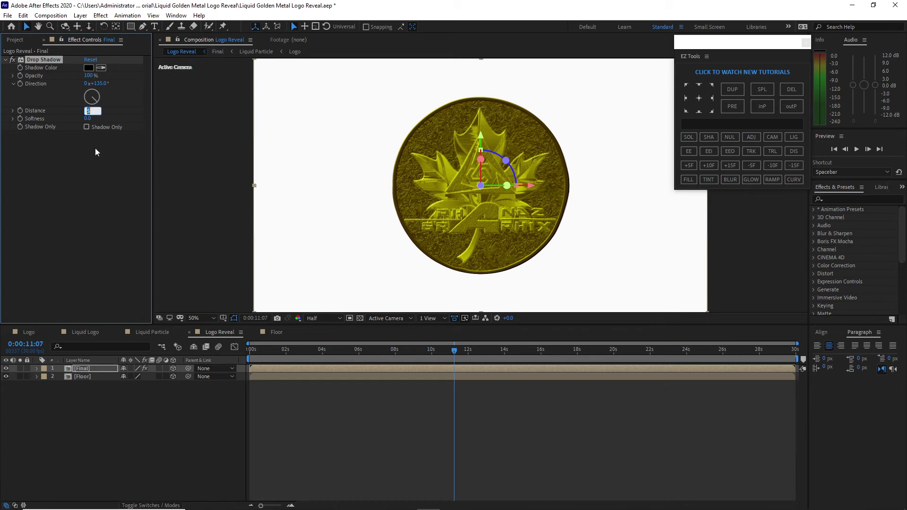
text(15)
click(86, 119)
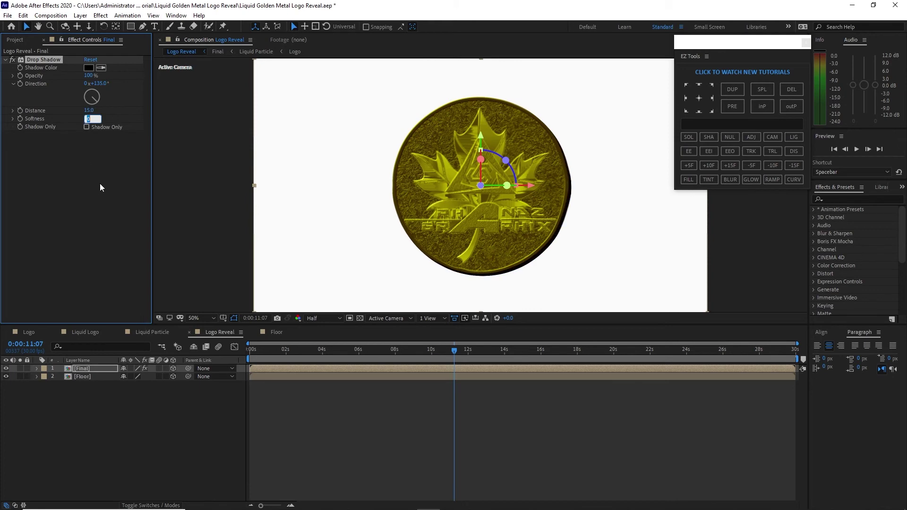
text(5.)
click(87, 119)
text(10)
key(Return)
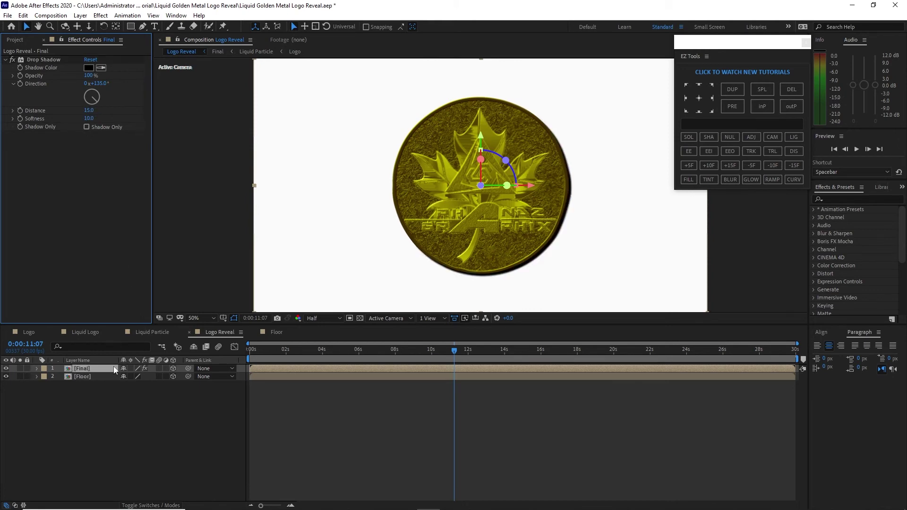
Step: Apply a Gradient Ramp effect to the Floor layer, switch it to Radial Ramp and swap its colors
click(99, 377)
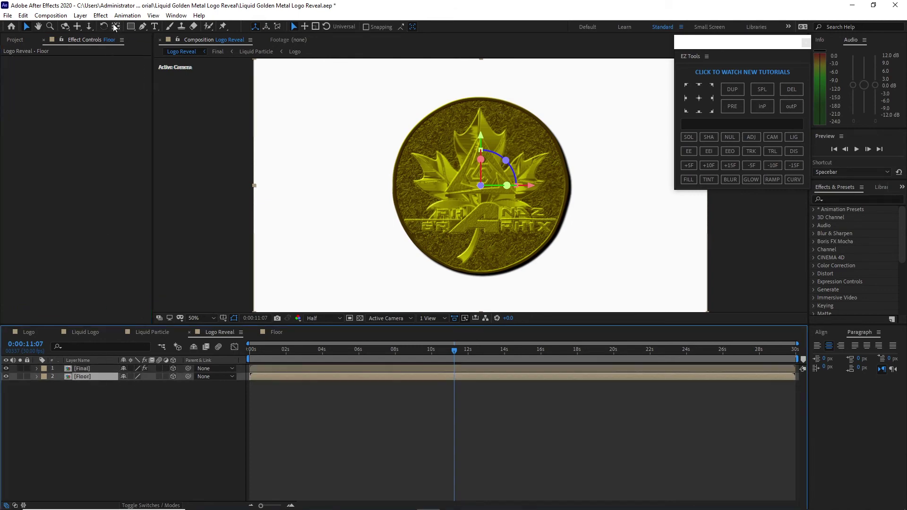
click(101, 15)
mouse_move(118, 154)
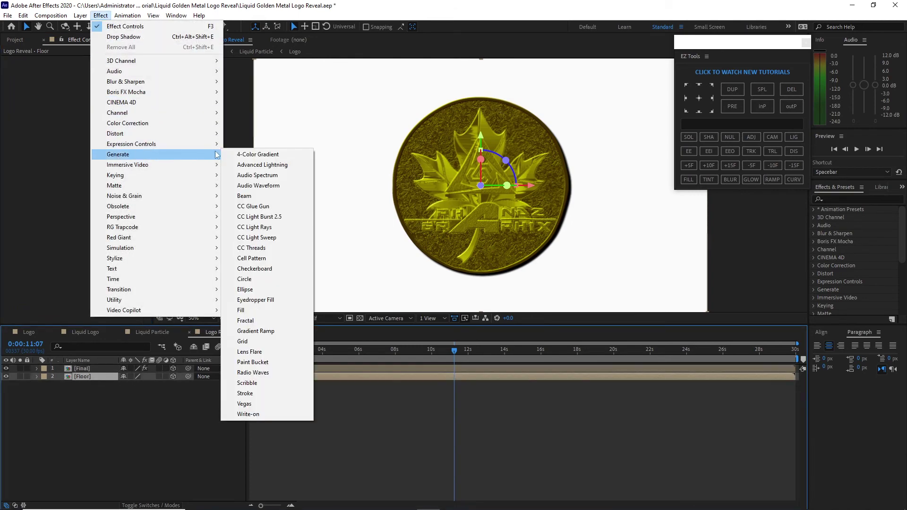
click(256, 331)
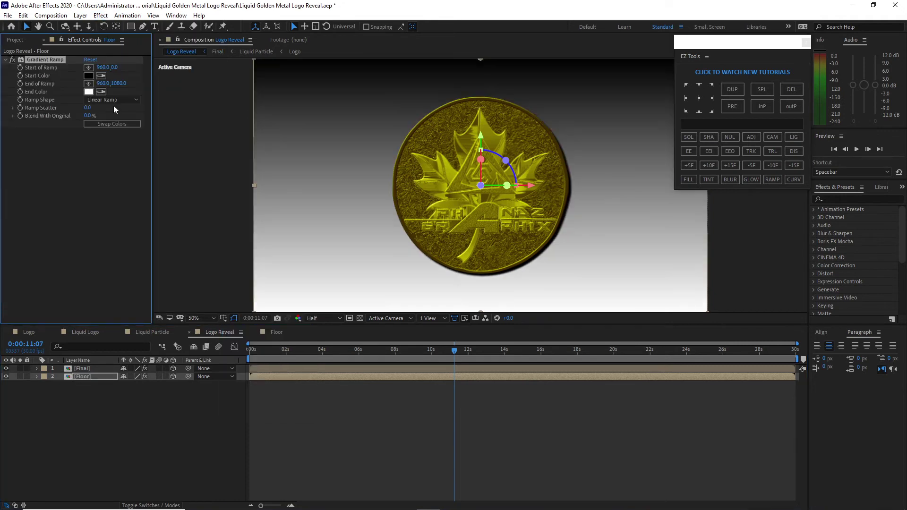
click(112, 102)
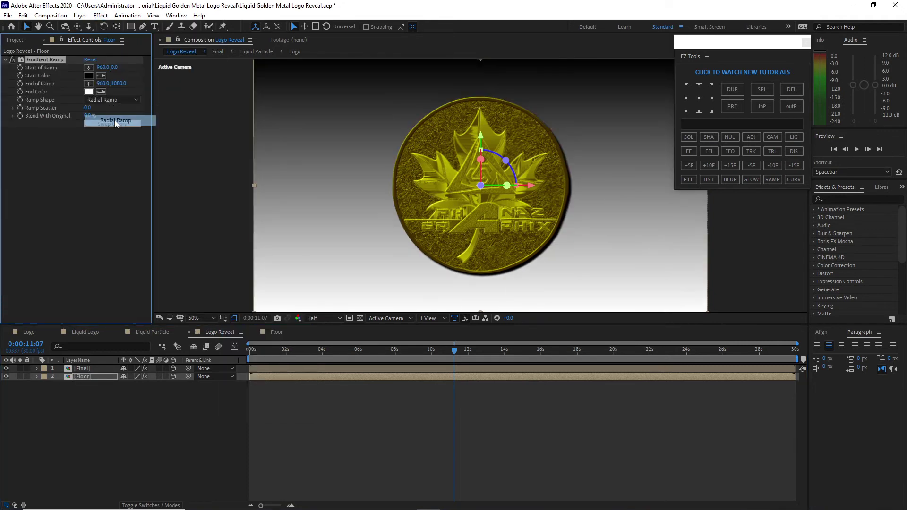
click(114, 120)
click(108, 124)
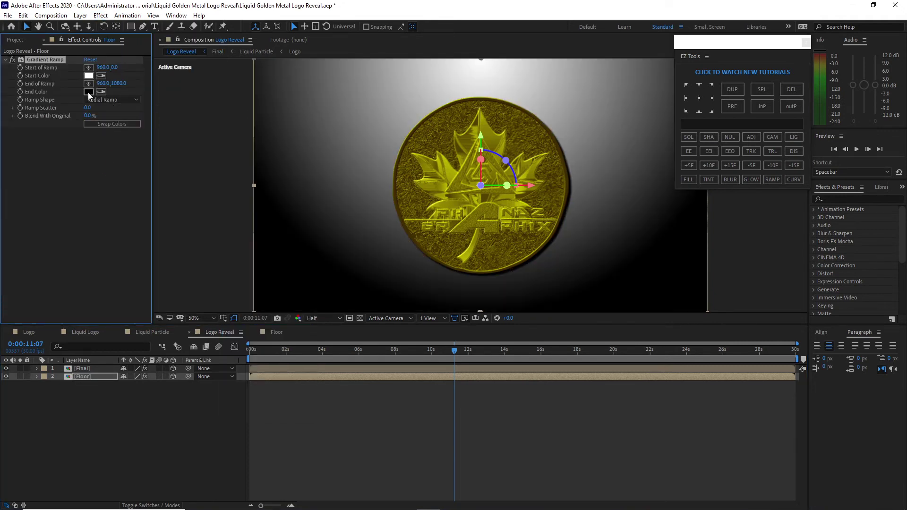
Step: Set the Floor gradient's end color to 404040 and move the end of the ramp farther down
click(88, 92)
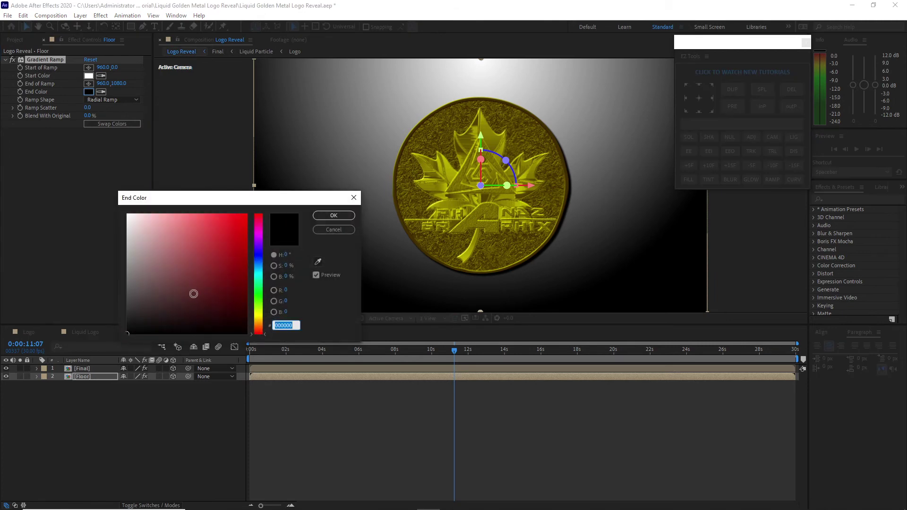
text(40)
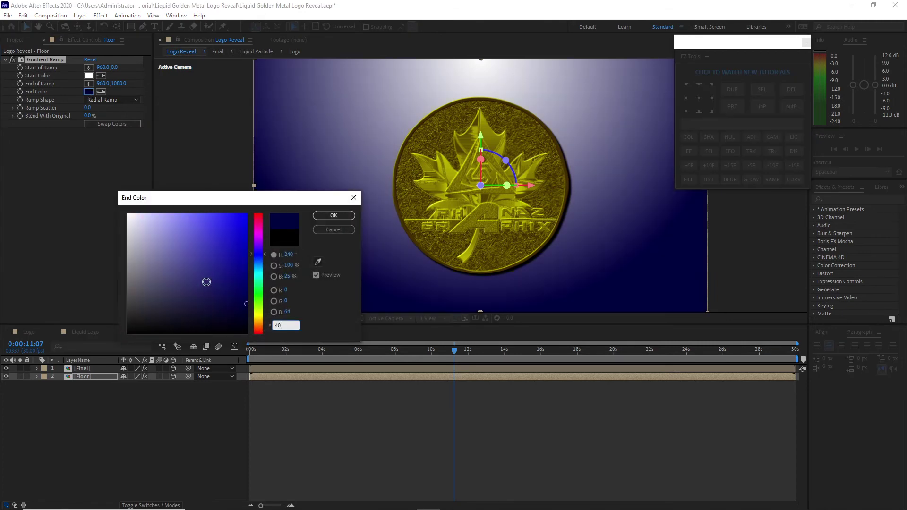
text(4040)
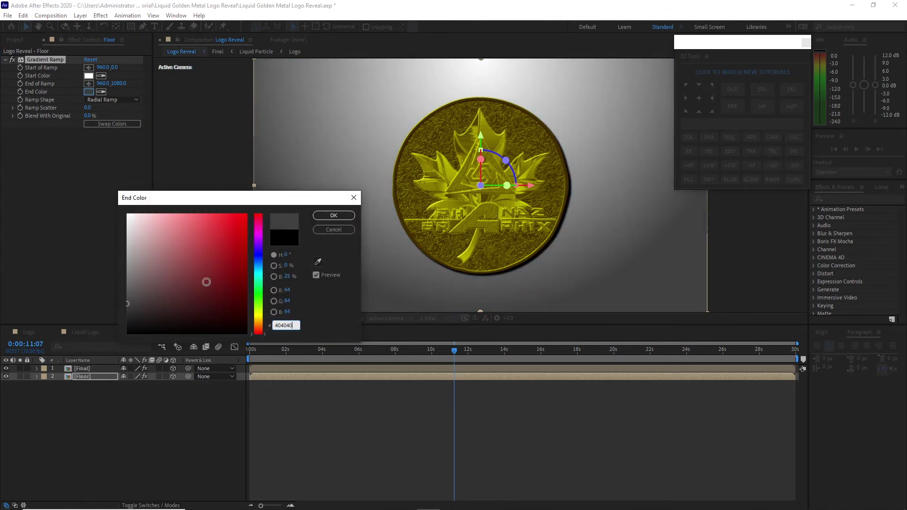
click(334, 216)
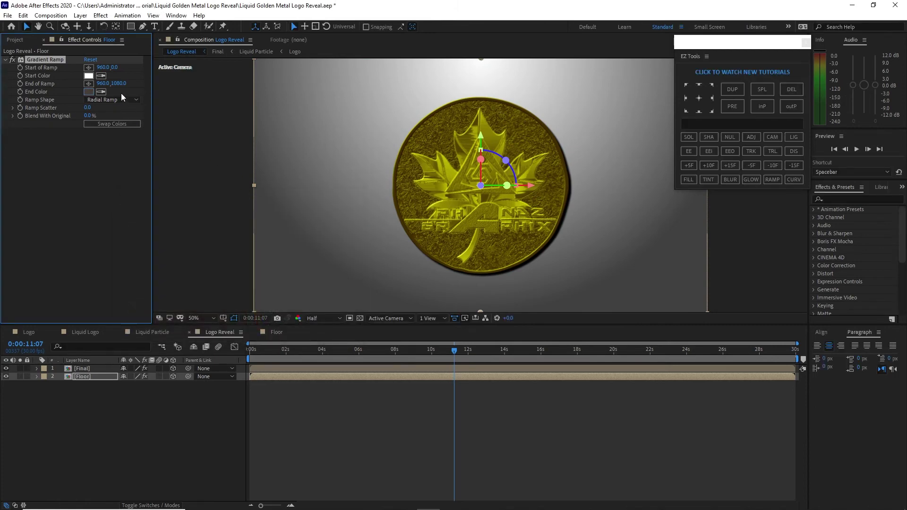
drag(121, 85, 250, 116)
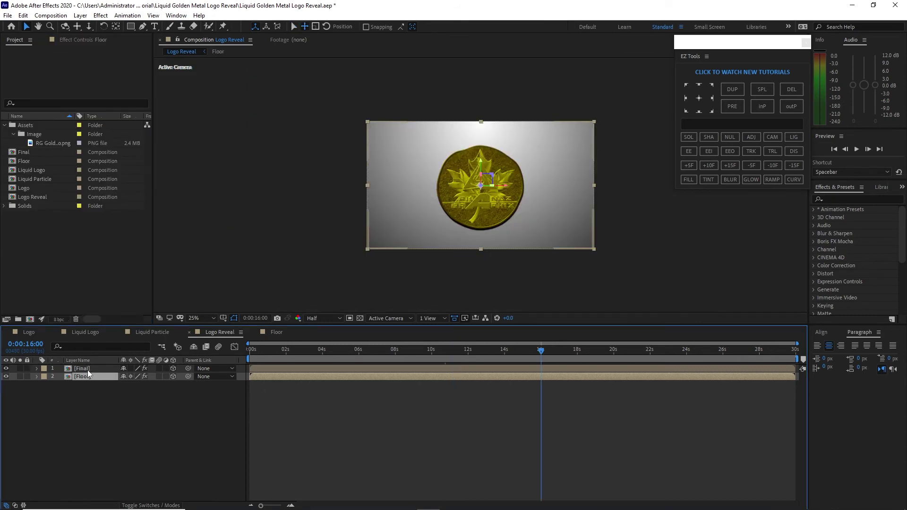
Step: Open the Final composition and set its height to 1920 px in the composition settings
double_click(87, 369)
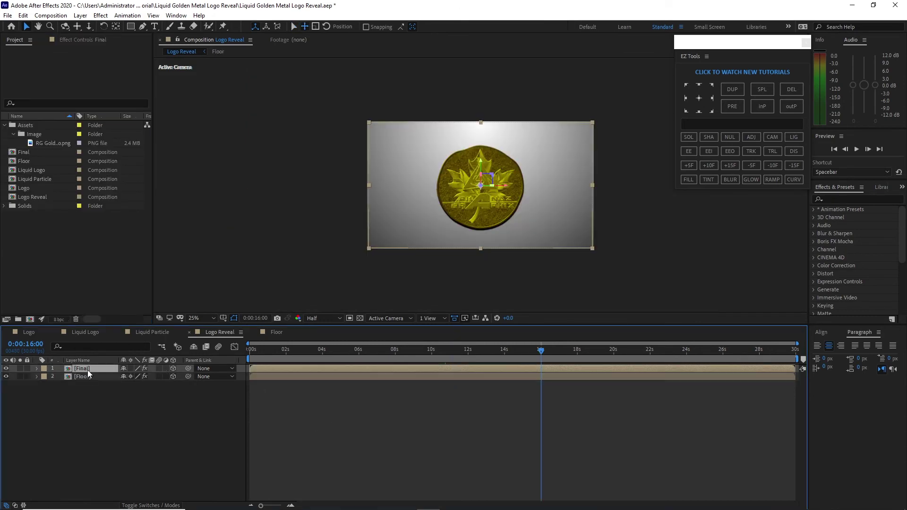
click(51, 15)
click(63, 41)
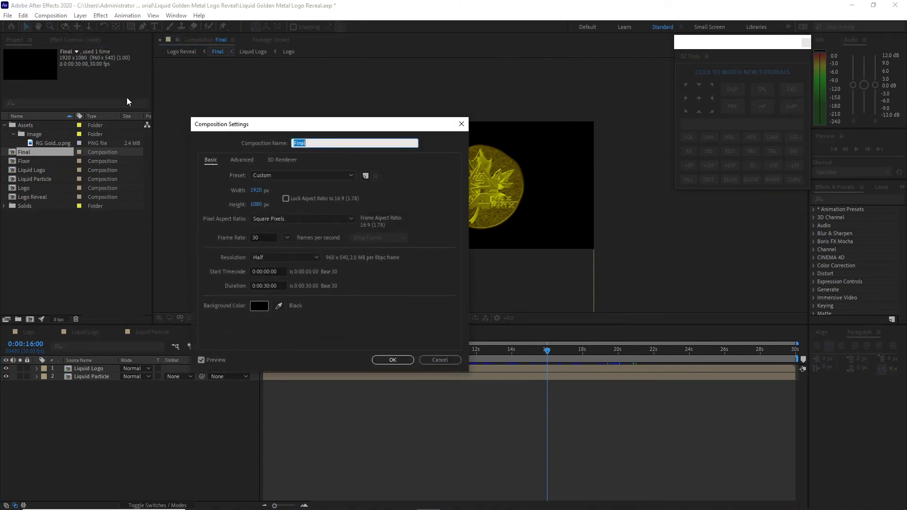
double_click(258, 204)
text(1920)
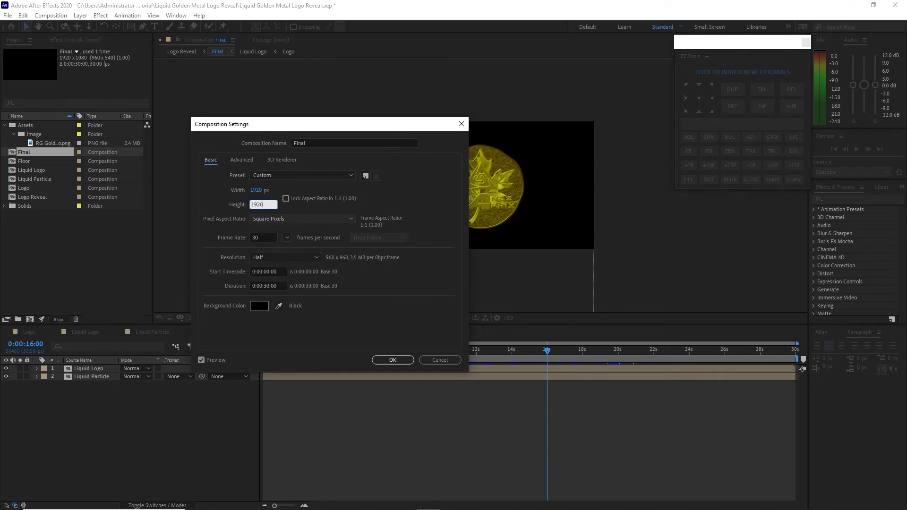
click(381, 362)
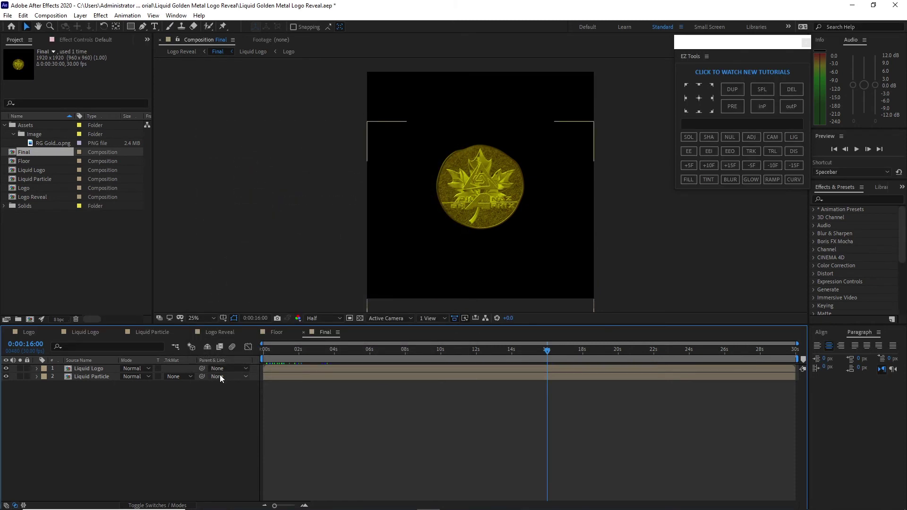
Step: Return to the Logo Reveal composition and add a two-node 50mm camera
click(223, 335)
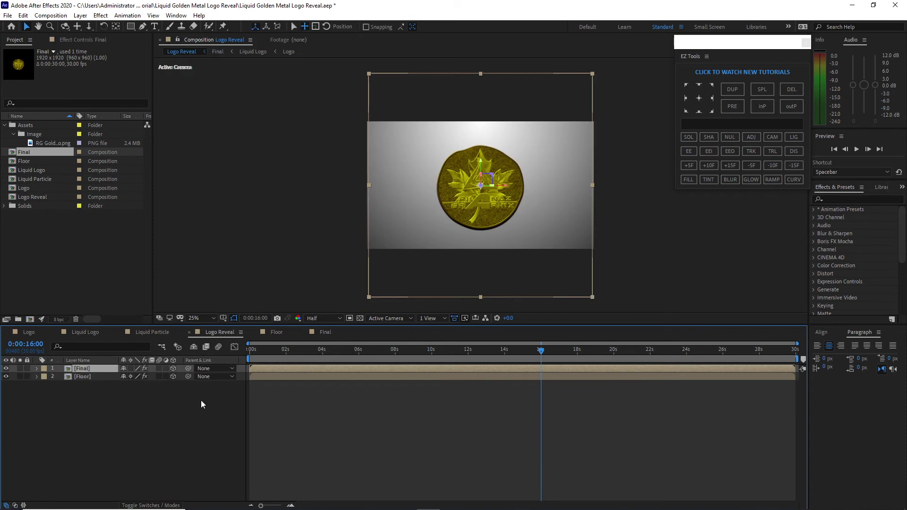
click(81, 15)
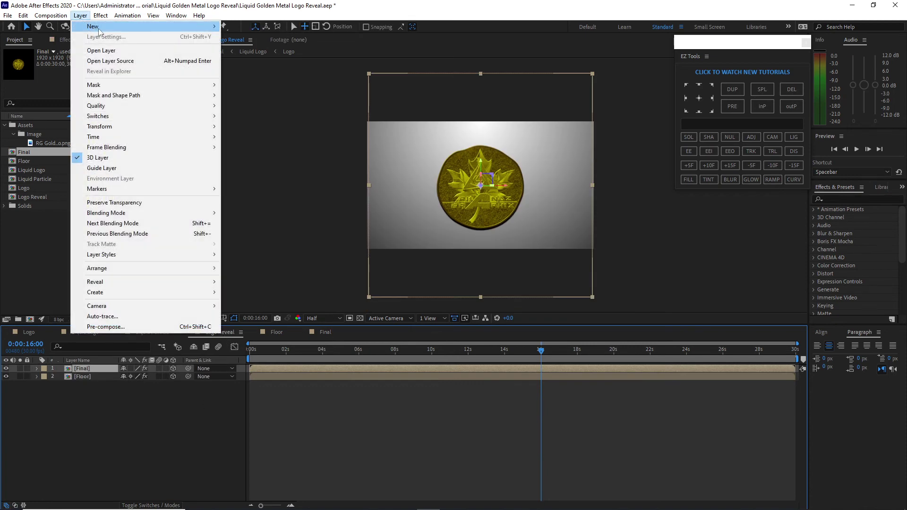
mouse_move(203, 29)
click(247, 58)
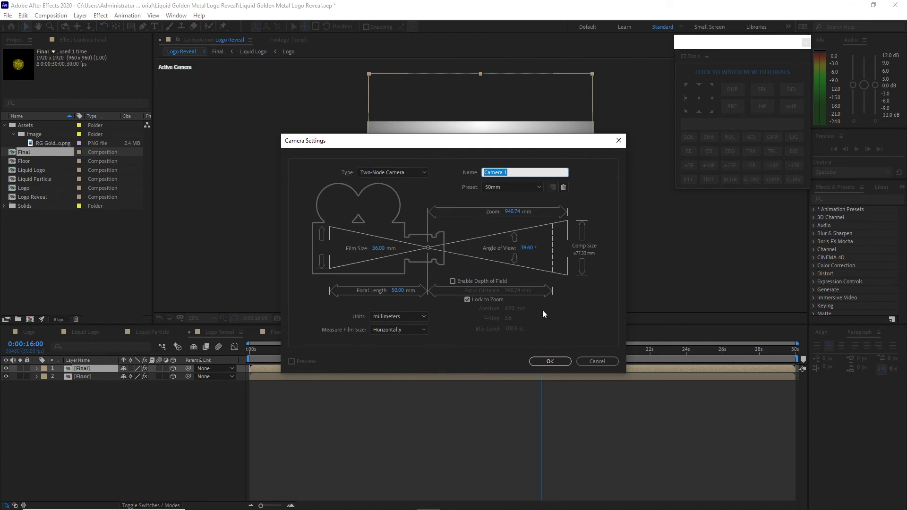
click(551, 361)
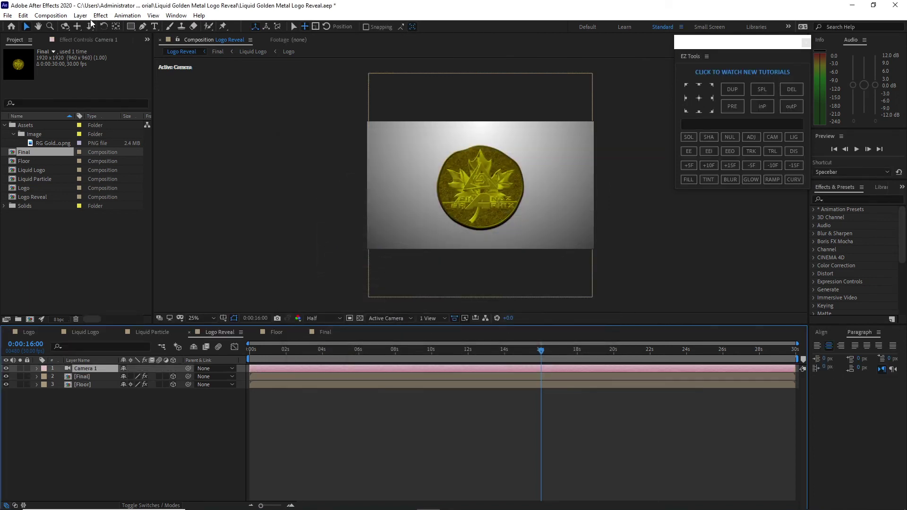
Step: Add a null object to Logo Reveal, make it 3D, and parent Camera 1 to it
click(81, 16)
mouse_move(199, 26)
click(246, 68)
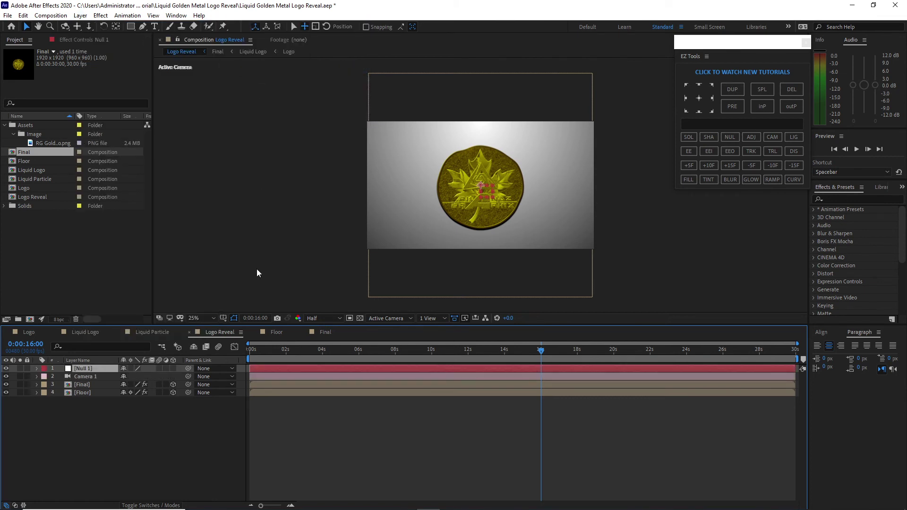
click(173, 369)
drag(188, 376, 104, 371)
Step: Set a Position keyframe on the null object at 0:00:16:00
drag(542, 351, 542, 368)
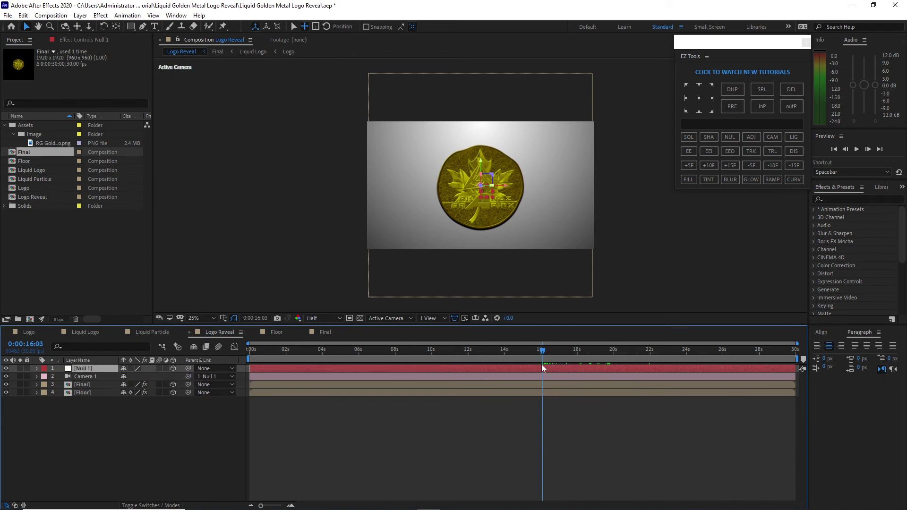
key(Page_Up)
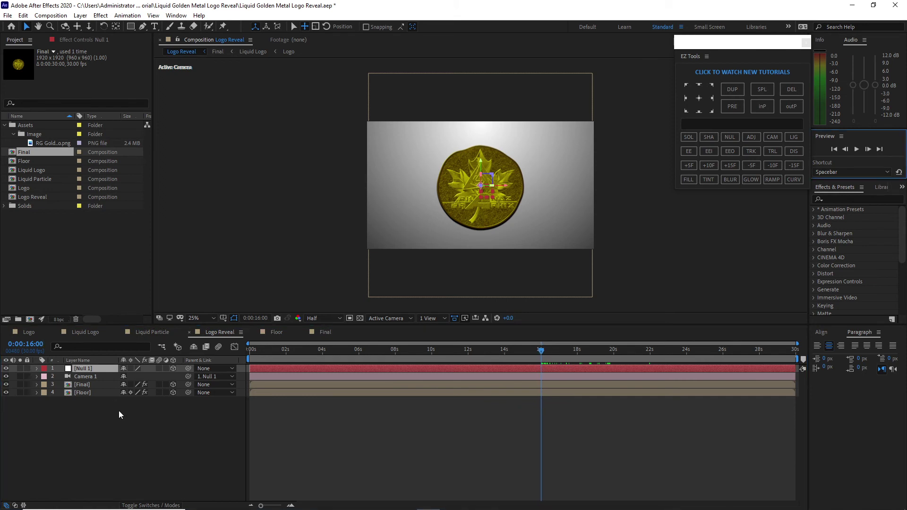
key(p)
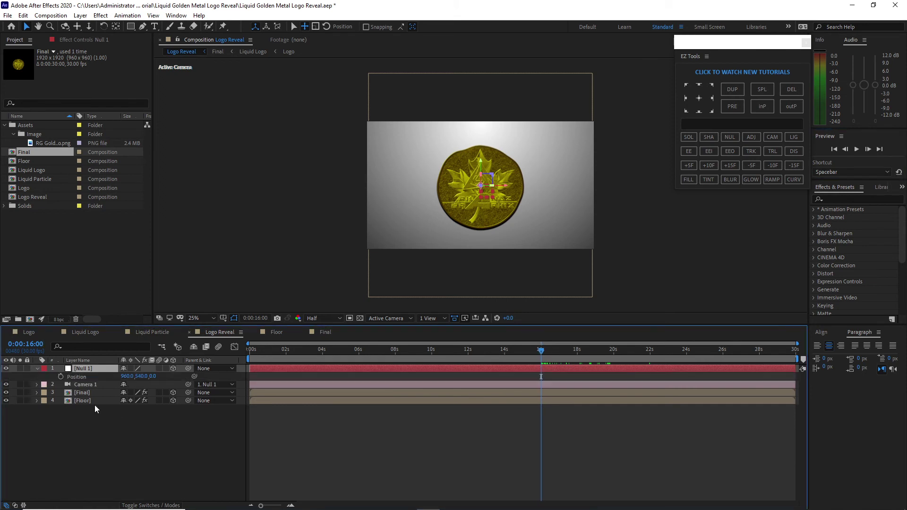
click(61, 377)
Step: Add the Logo composition as the top layer of Logo Reveal and start it at 0:00:16:00
drag(55, 190, 76, 372)
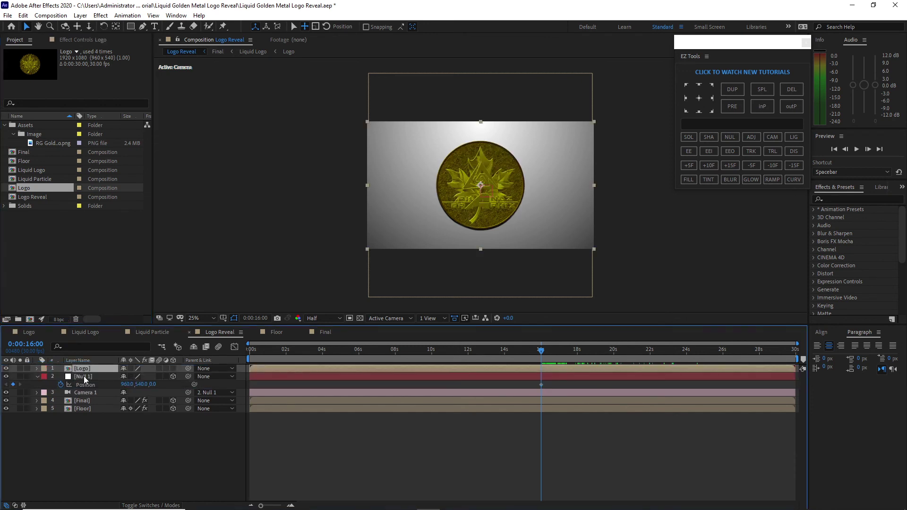
key(bracketleft)
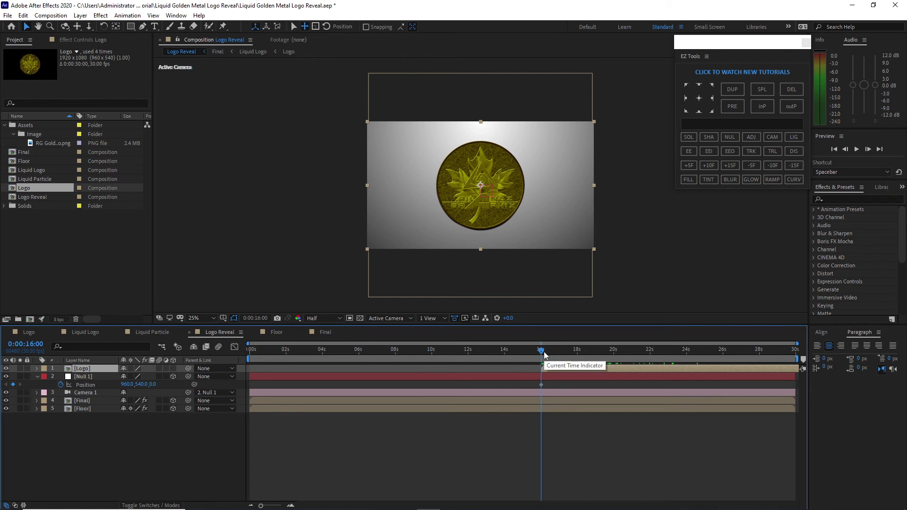
Step: Keyframe the null object's Position at 0:00:12:00 to 994, -421, 640
drag(542, 350, 471, 354)
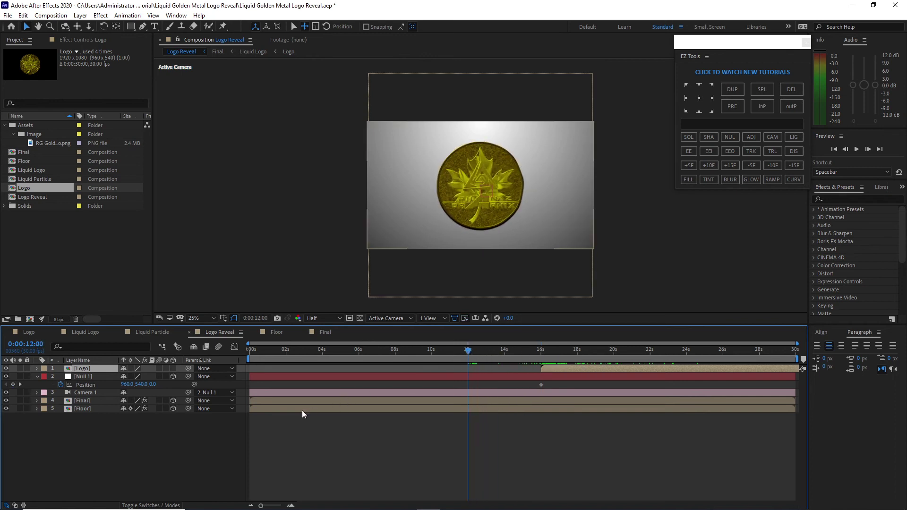
key(ctrl+Down)
key(shift+r)
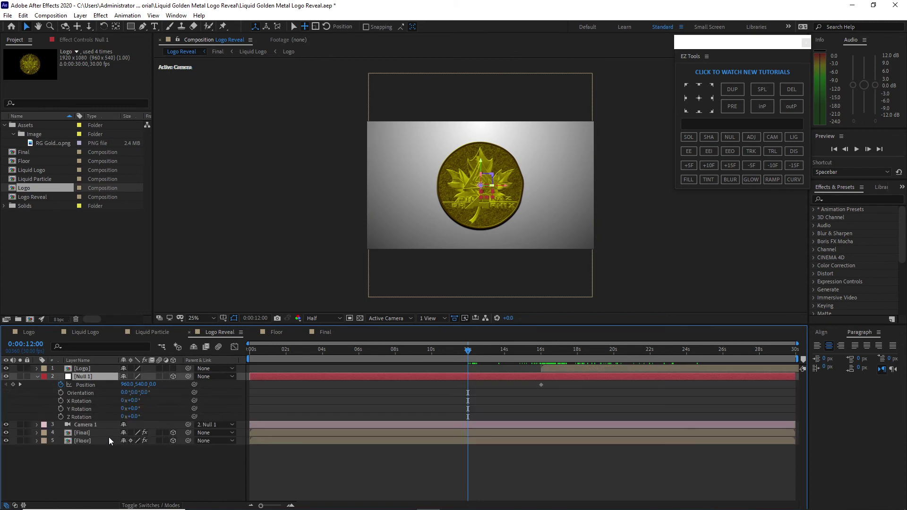
click(123, 385)
text(994)
key(Return)
click(142, 385)
text(-421)
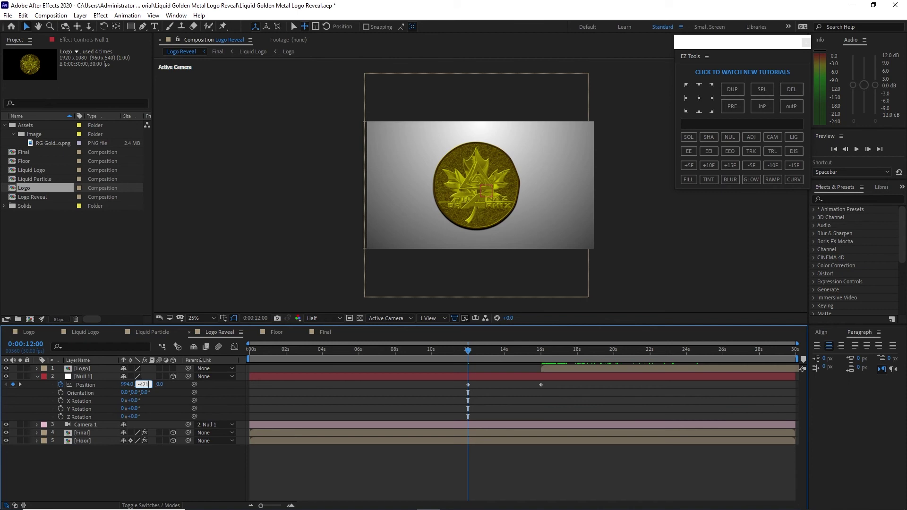
key(Tab)
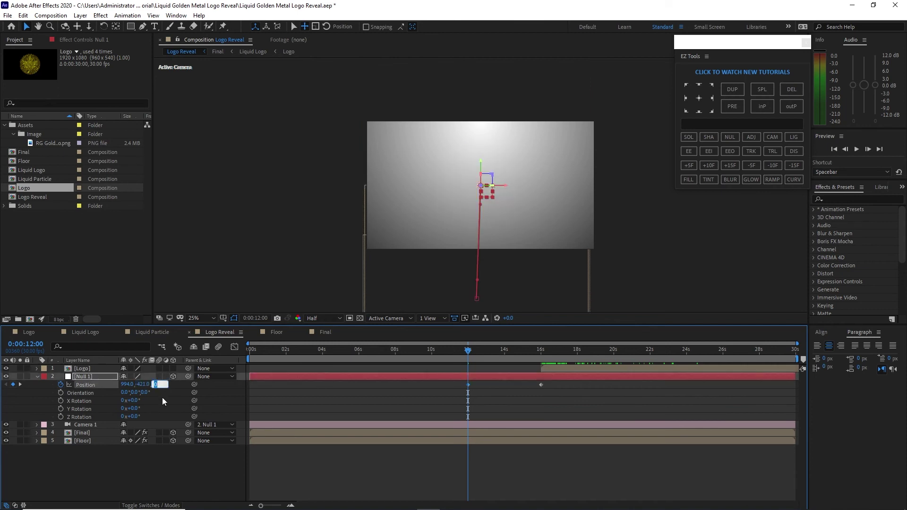
text(640)
Step: Set the null object's X Rotation to 65° at 0:00:12:00 and add a keyframe for it
click(134, 401)
text(65)
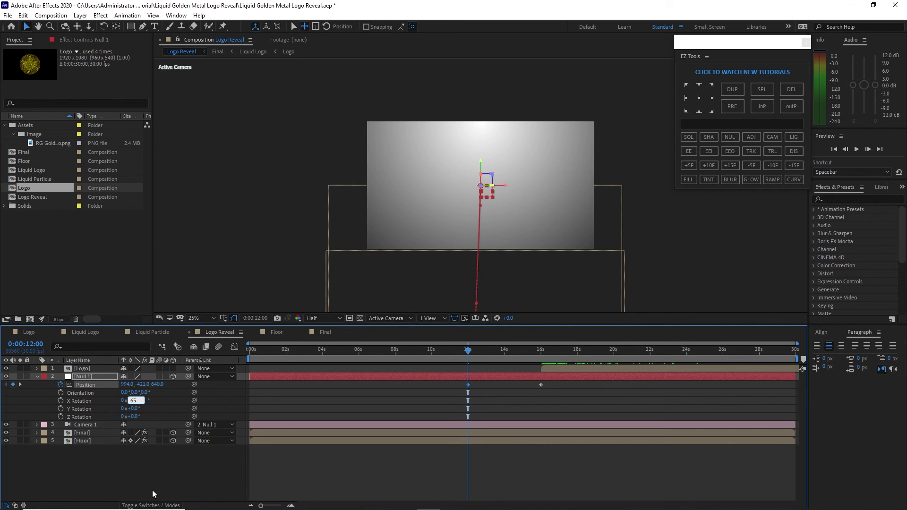
click(152, 490)
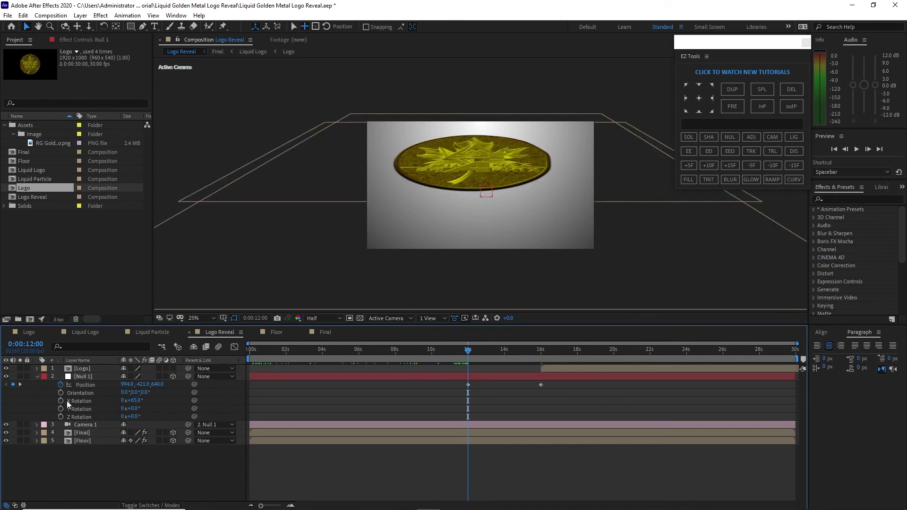
click(60, 400)
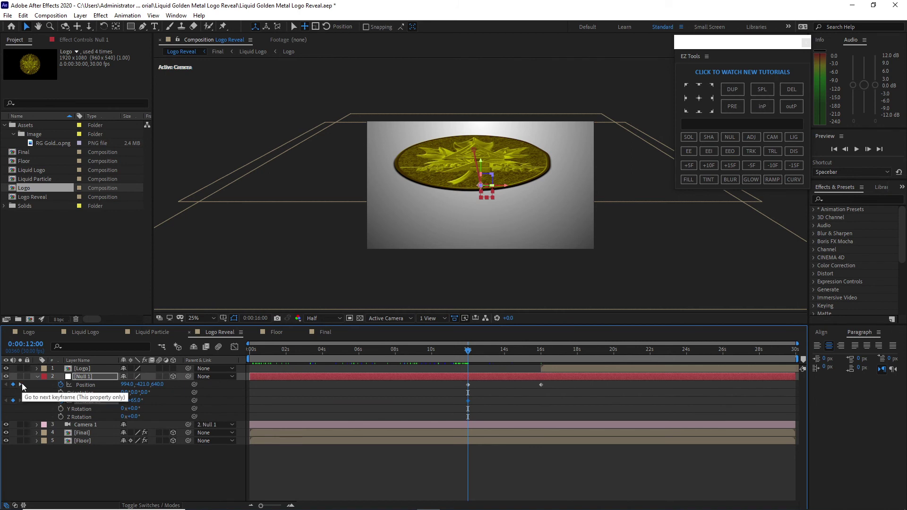
Step: Keyframe the null object's X Rotation to 0° at 0:00:16:00
click(22, 384)
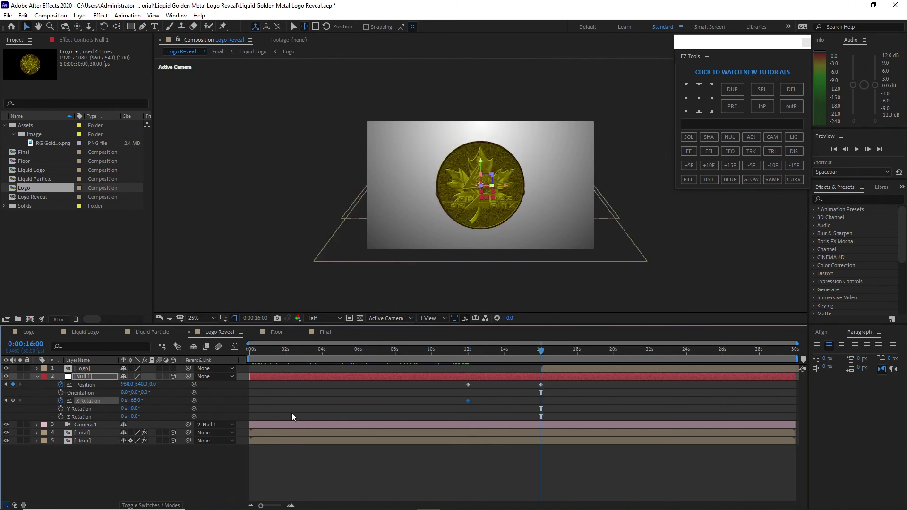
click(134, 401)
text(0)
click(541, 353)
mouse_move(541, 353)
mouse_down()
mouse_move(366, 361)
mouse_move(633, 353)
mouse_move(471, 355)
mouse_move(322, 373)
mouse_move(423, 353)
mouse_move(542, 350)
mouse_up()
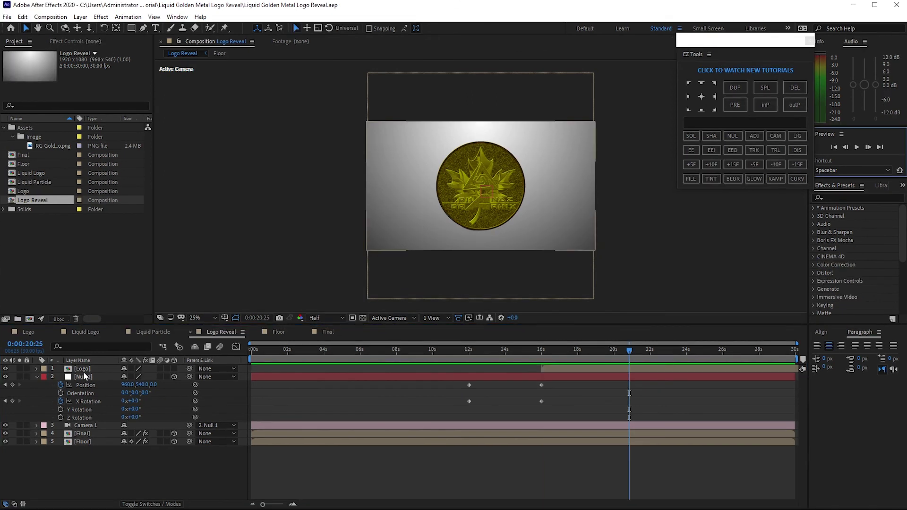
Step: Fade in the Logo layer with Opacity keyframes of 0% at 0:00:16:00 and about 99% at 0:00:16:10
click(83, 371)
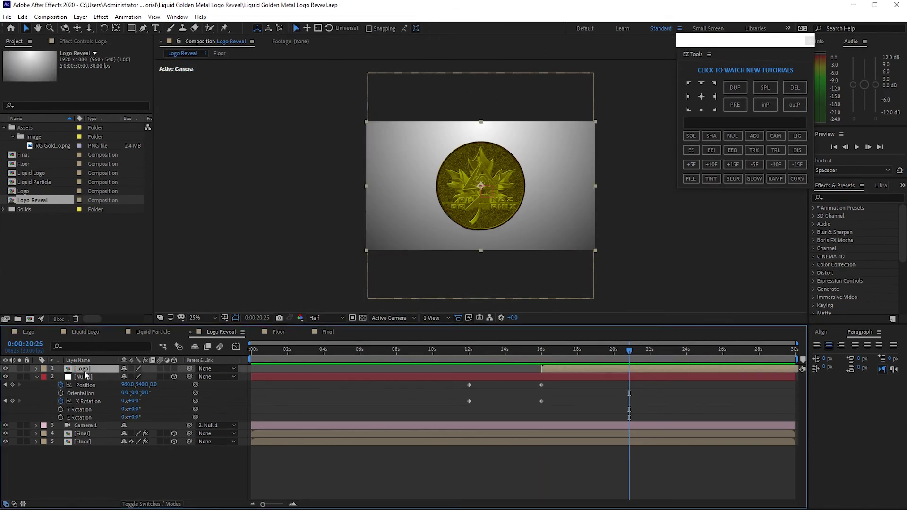
key(t)
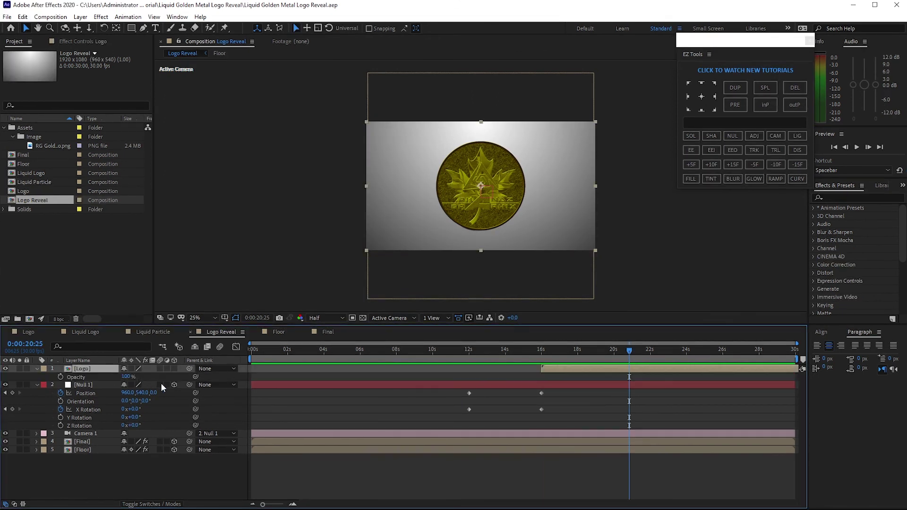
drag(631, 352, 541, 350)
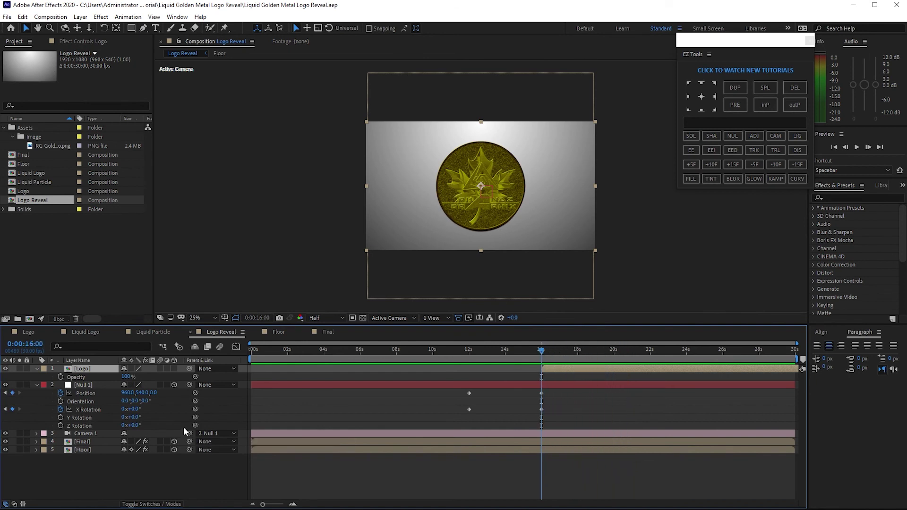
drag(126, 377, 38, 367)
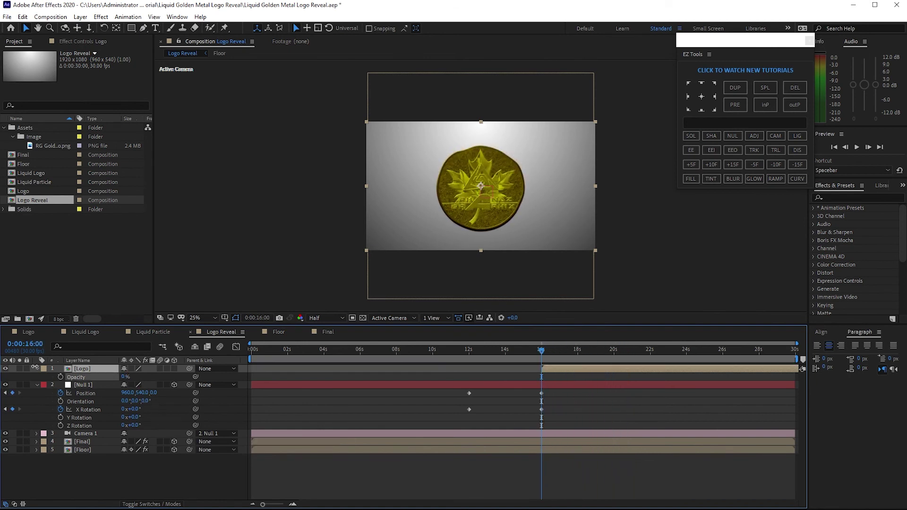
click(61, 377)
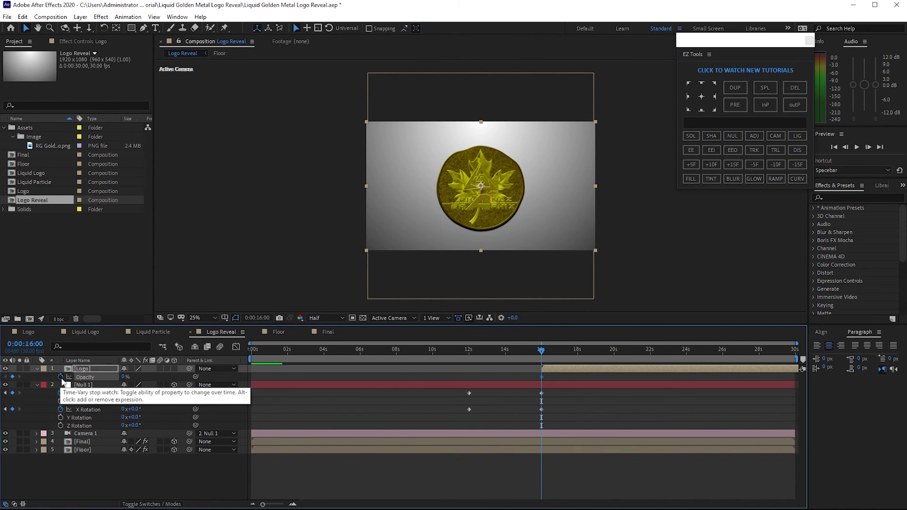
click(691, 165)
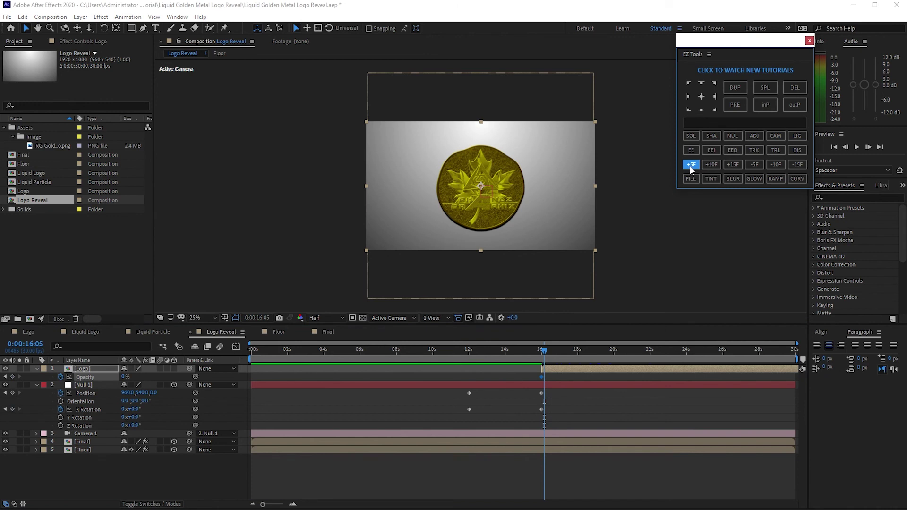
click(690, 166)
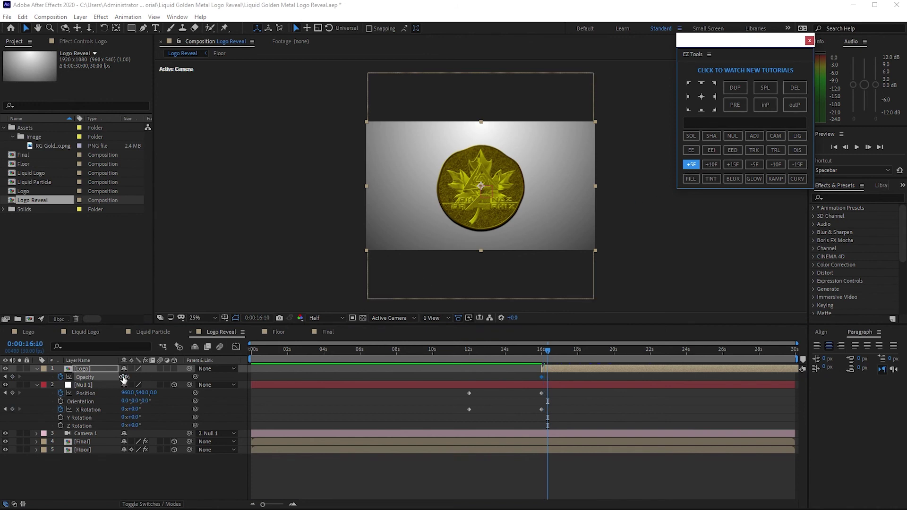
drag(125, 378, 180, 384)
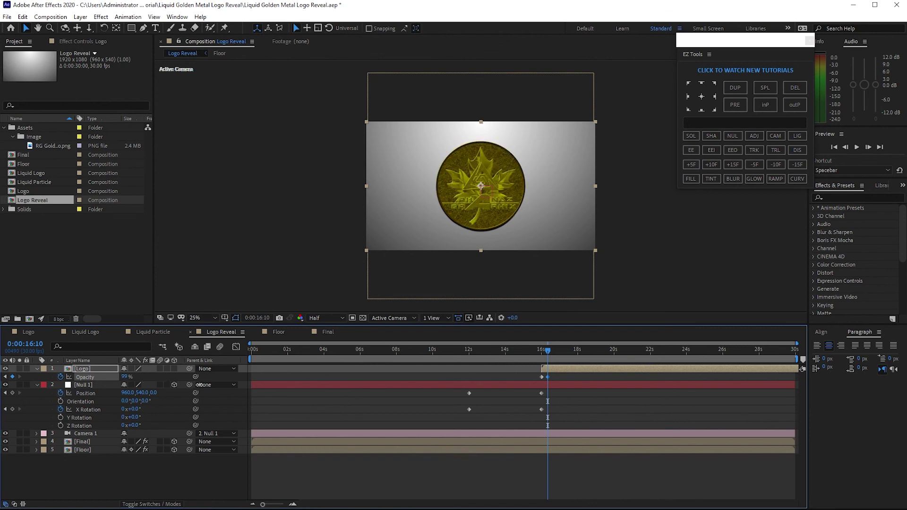
Step: Play back the Logo Reveal composition from its beginning to check the animation
drag(544, 350, 252, 350)
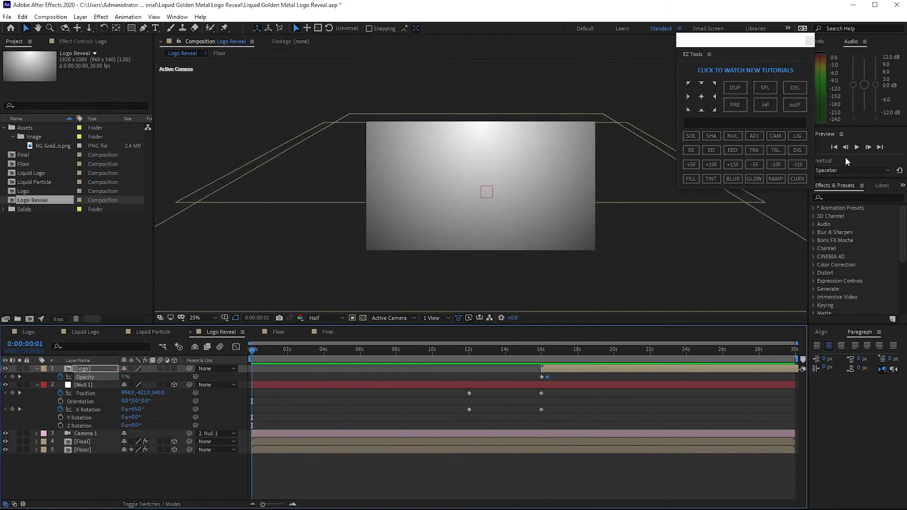
click(855, 147)
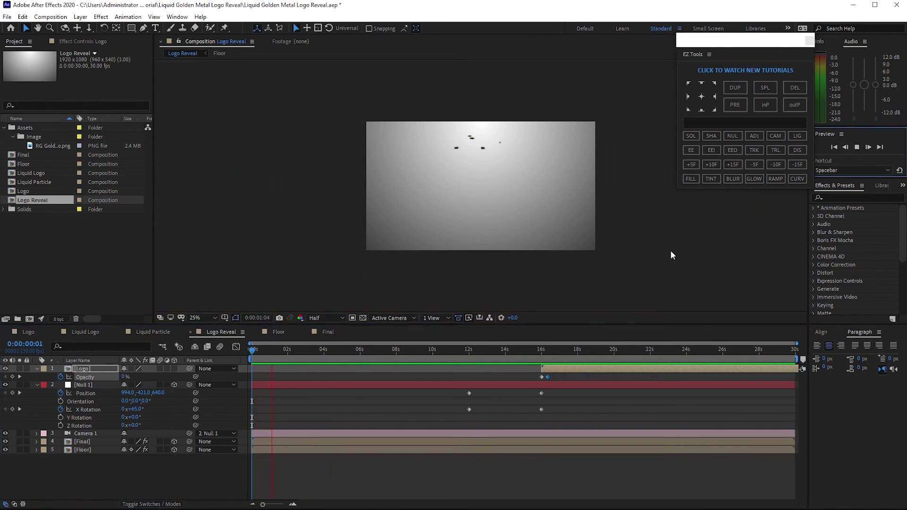